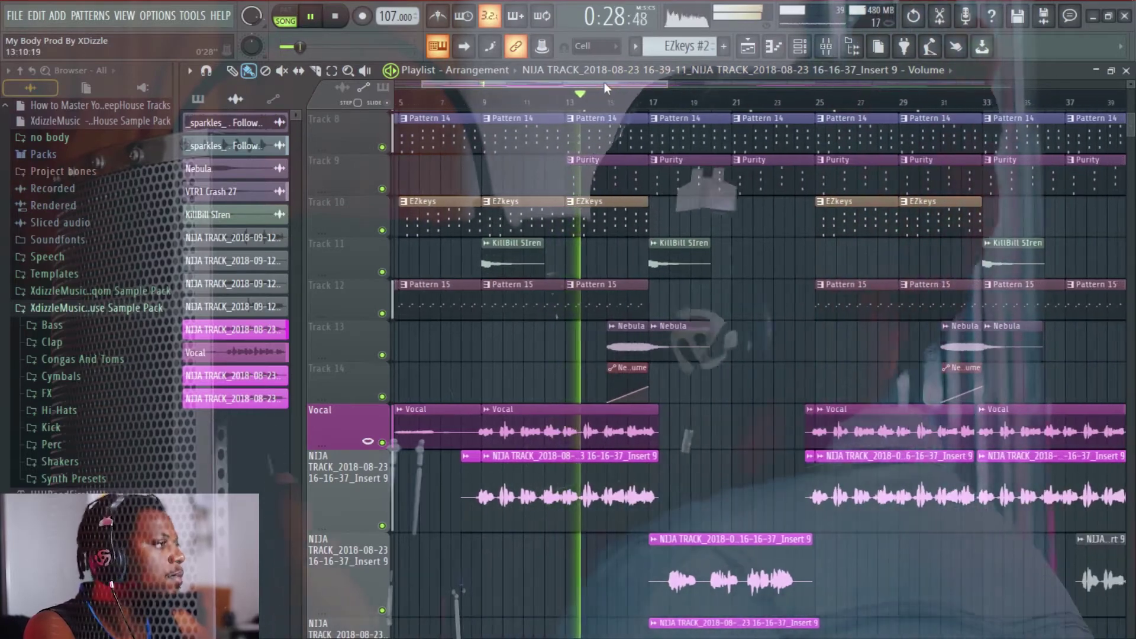
- Look over the song's tracks and clips across the playlist arrangement, from the opening bars onward
scroll(723, 218, up, 6)
scroll(723, 219, up, 1)
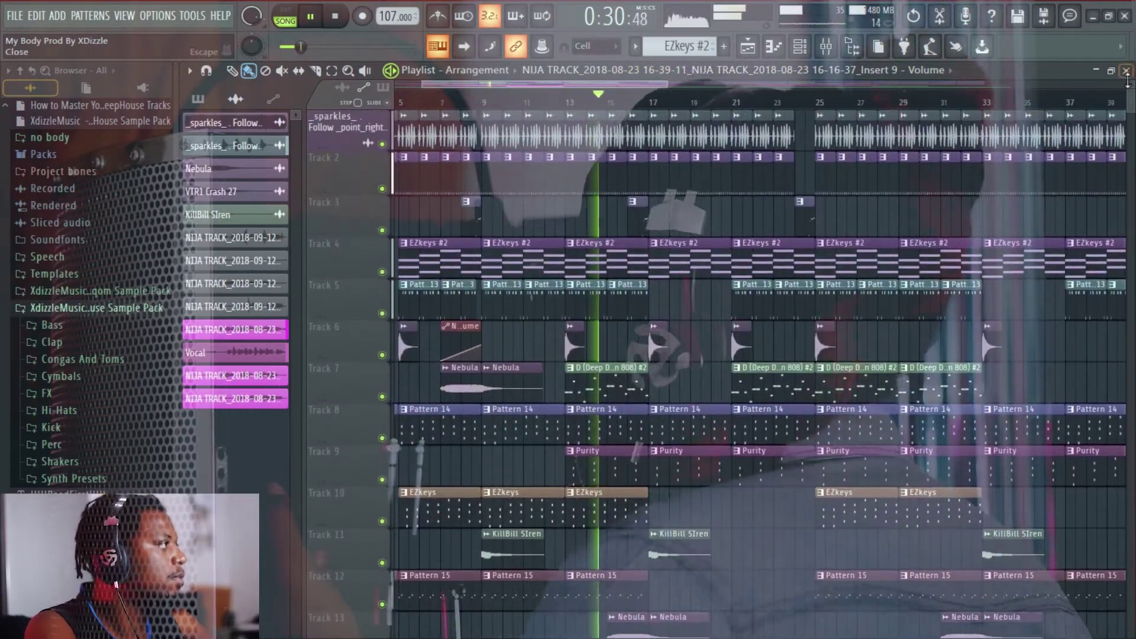
scroll(1130, 86, down, 4)
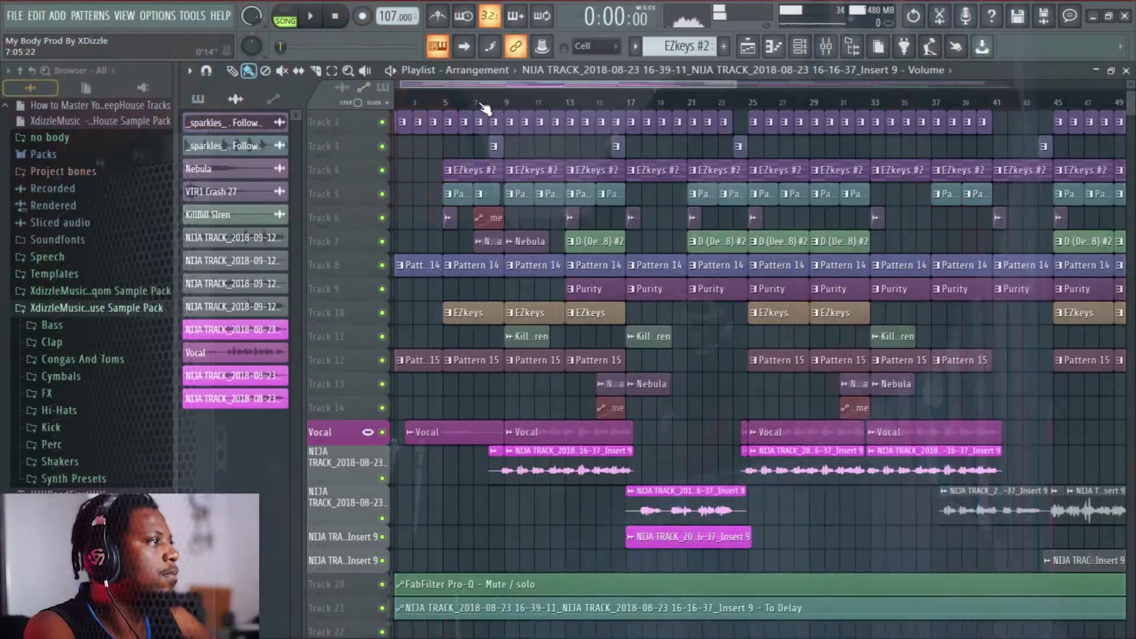
drag(588, 84, 555, 86)
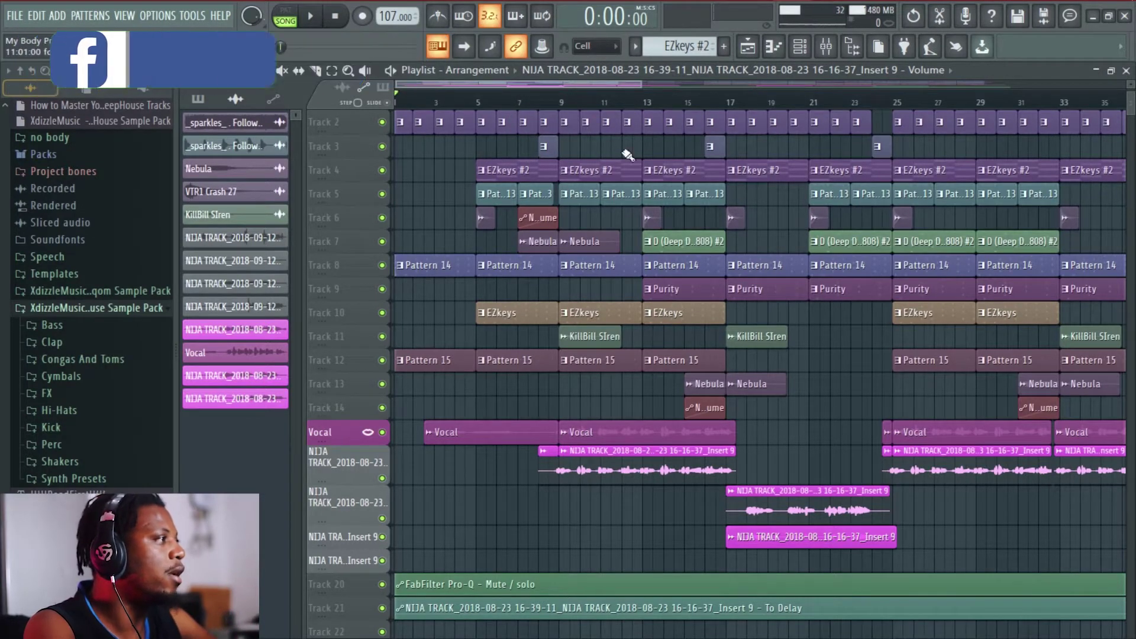
scroll(626, 183, up, 1)
mouse_move(1130, 86)
mouse_down()
mouse_move(1130, 67)
mouse_move(1130, 83)
mouse_up()
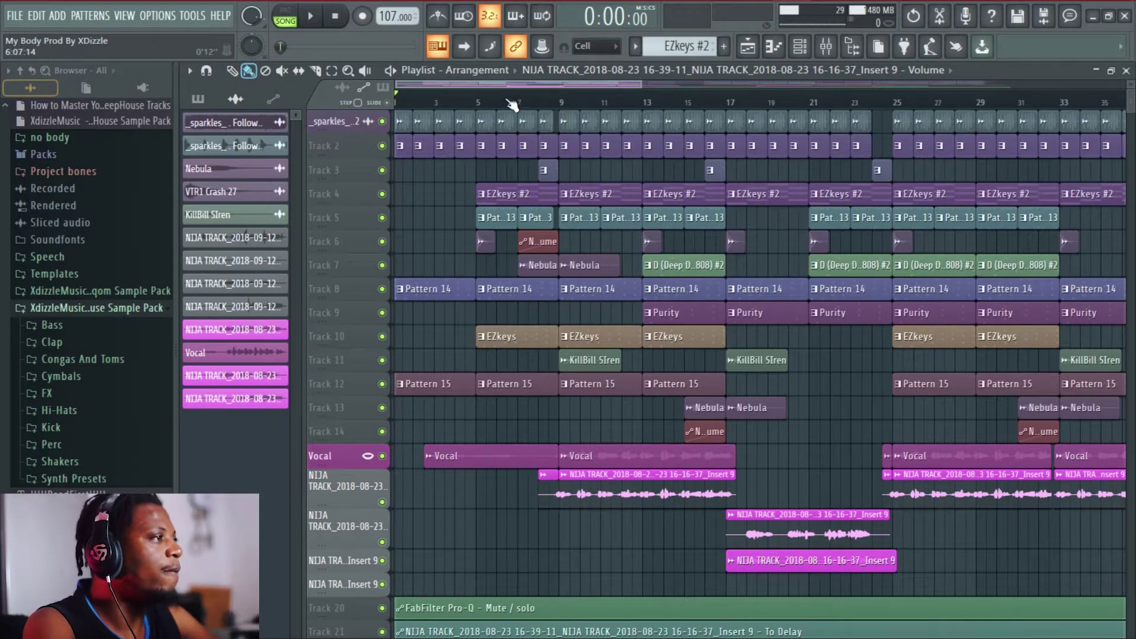
drag(1133, 87, 1133, 102)
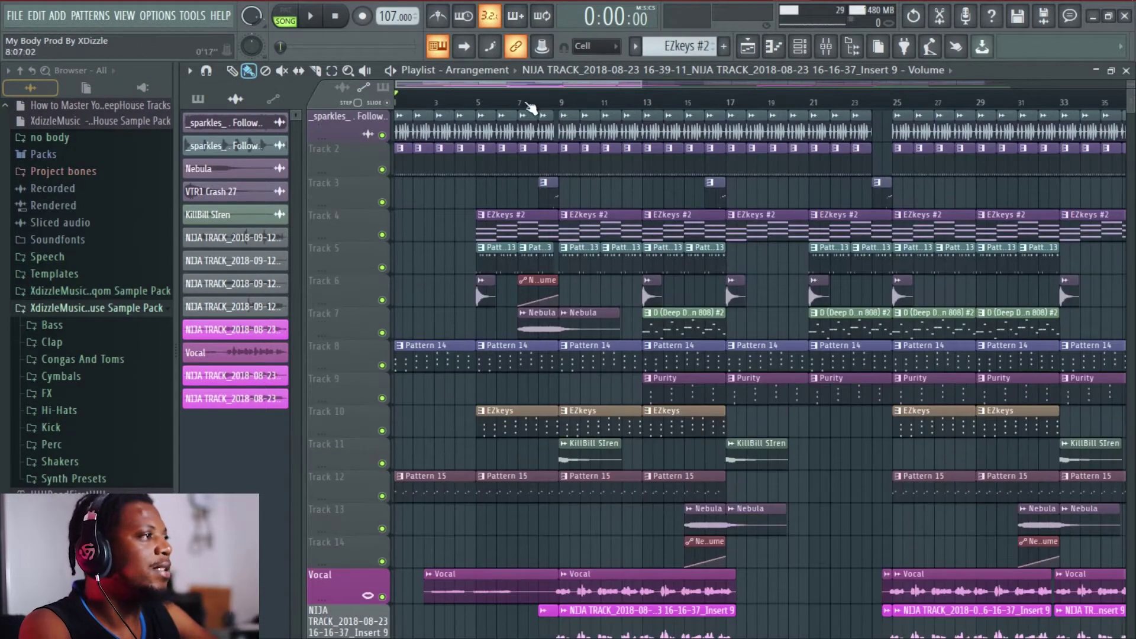
scroll(493, 102, up, 5)
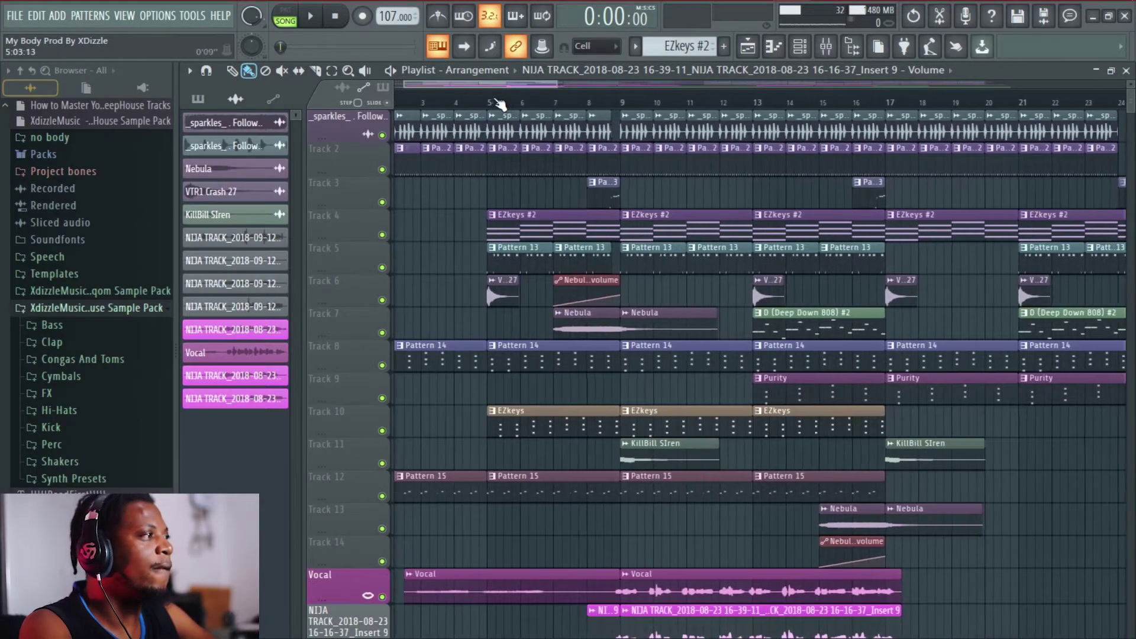
drag(516, 88, 473, 130)
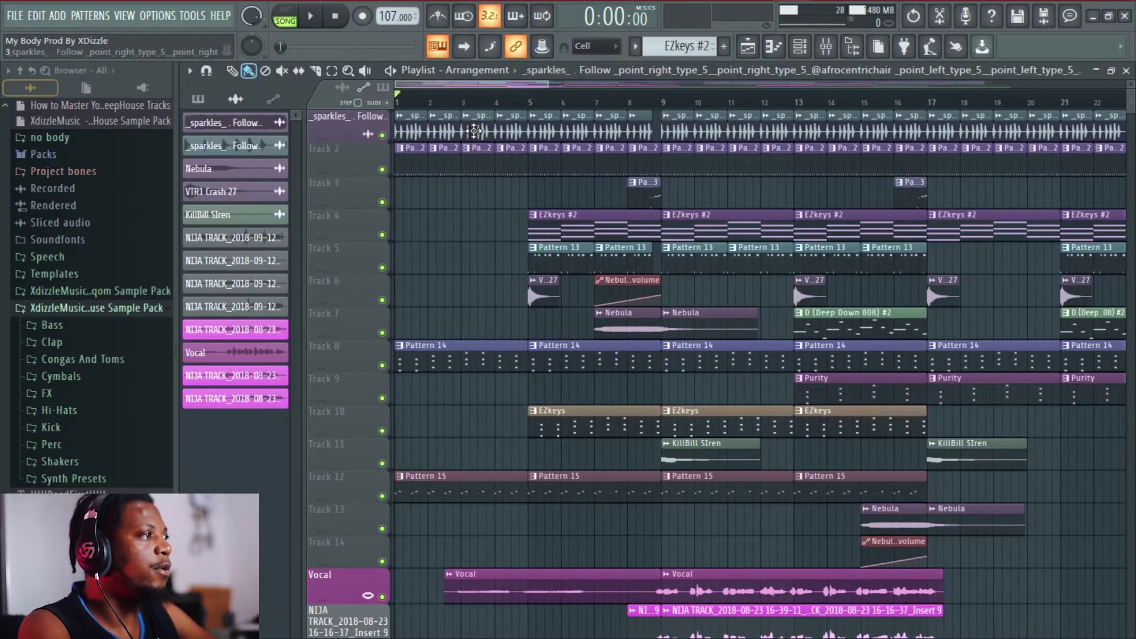
- Open the channel settings of the first track's audio loop, examine its waveform, and close them
double_click(473, 130)
click(502, 540)
drag(488, 231, 469, 215)
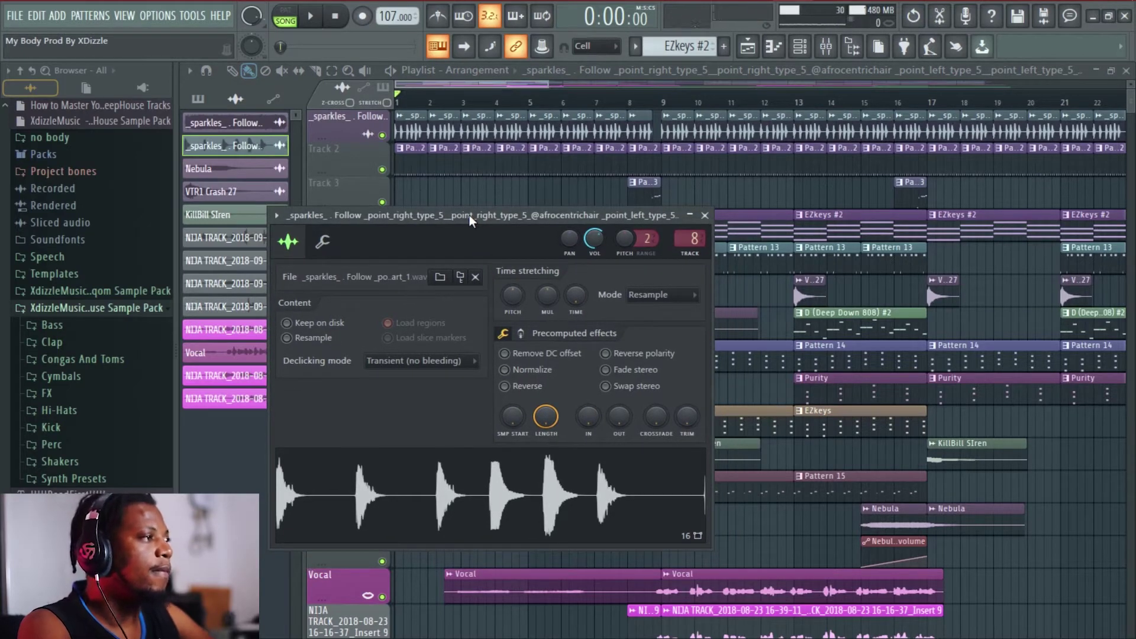
click(704, 215)
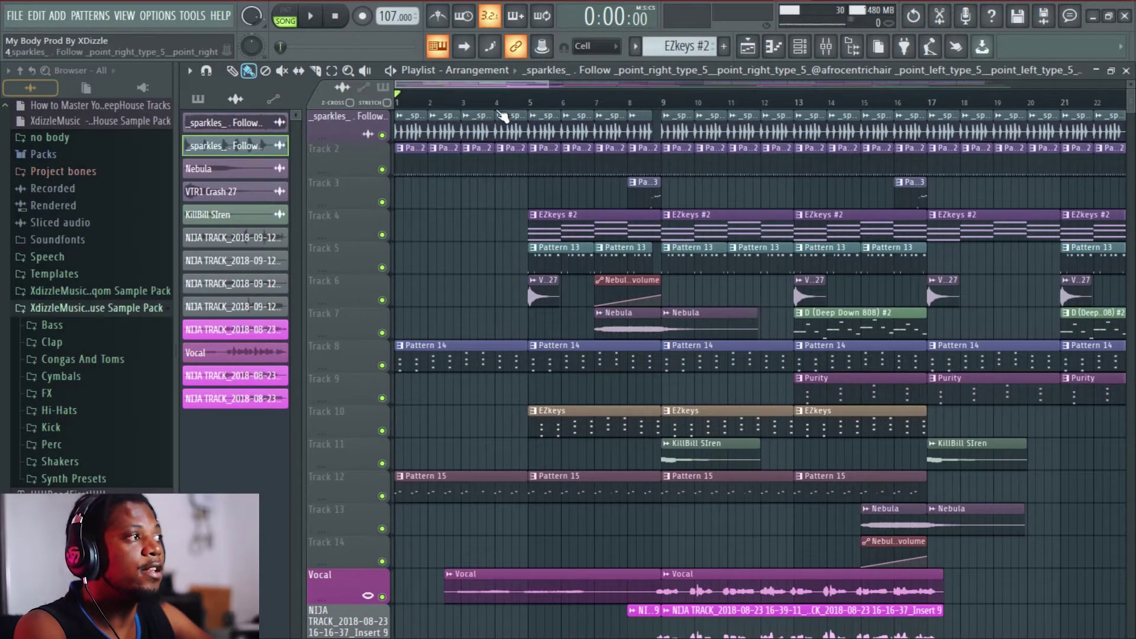
- Solo the first playlist track and play the song from the beginning
scroll(476, 108, down, 4)
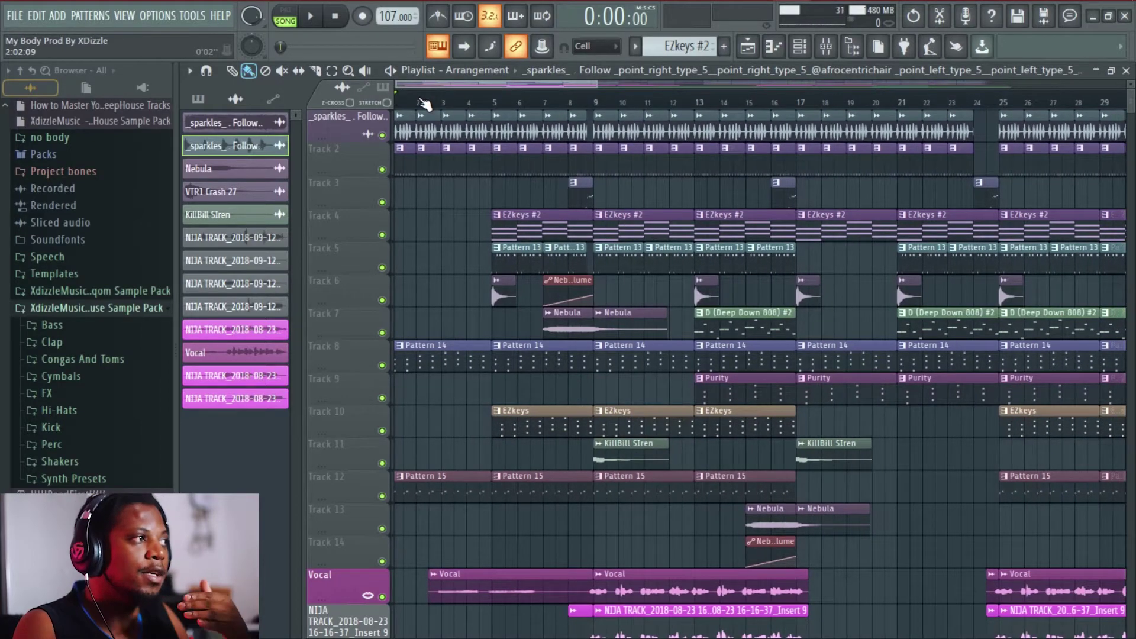
scroll(421, 101, down, 4)
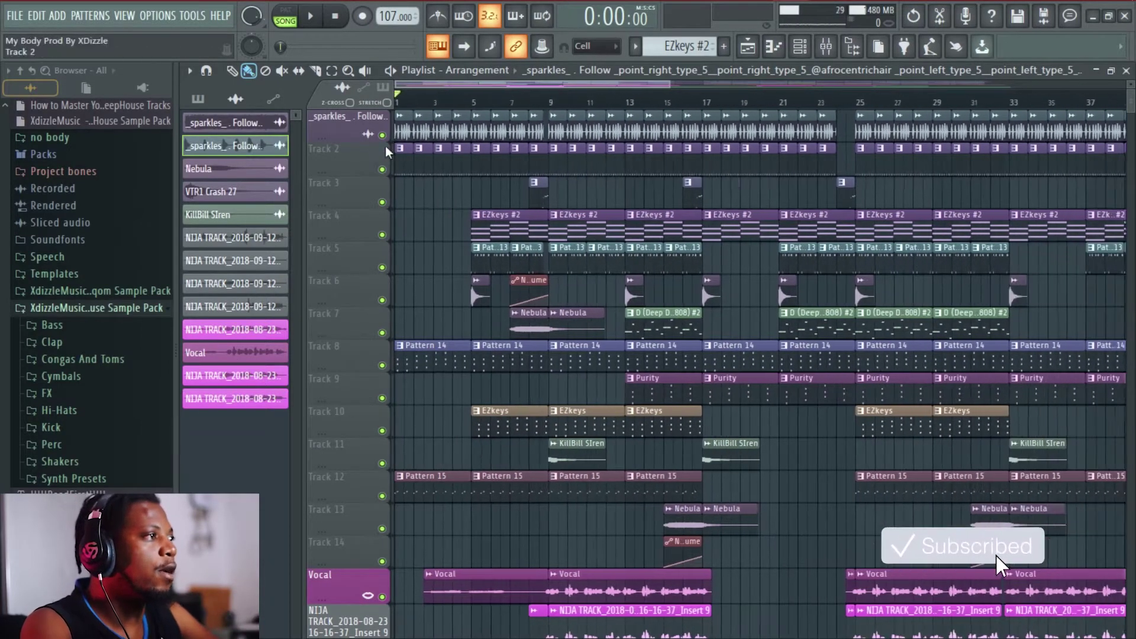
right_click(382, 135)
key(space)
scroll(416, 108, up, 1)
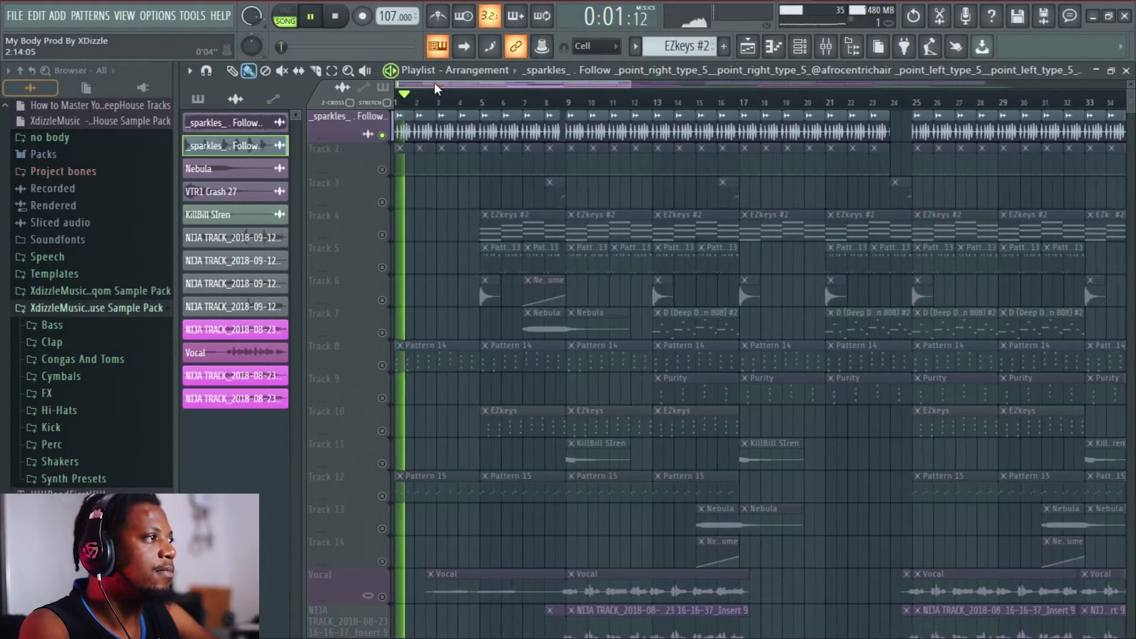
- Unmute Track 2, inspect its Pattern 2 steps in the channel rack, and return to the playlist
click(383, 169)
double_click(407, 165)
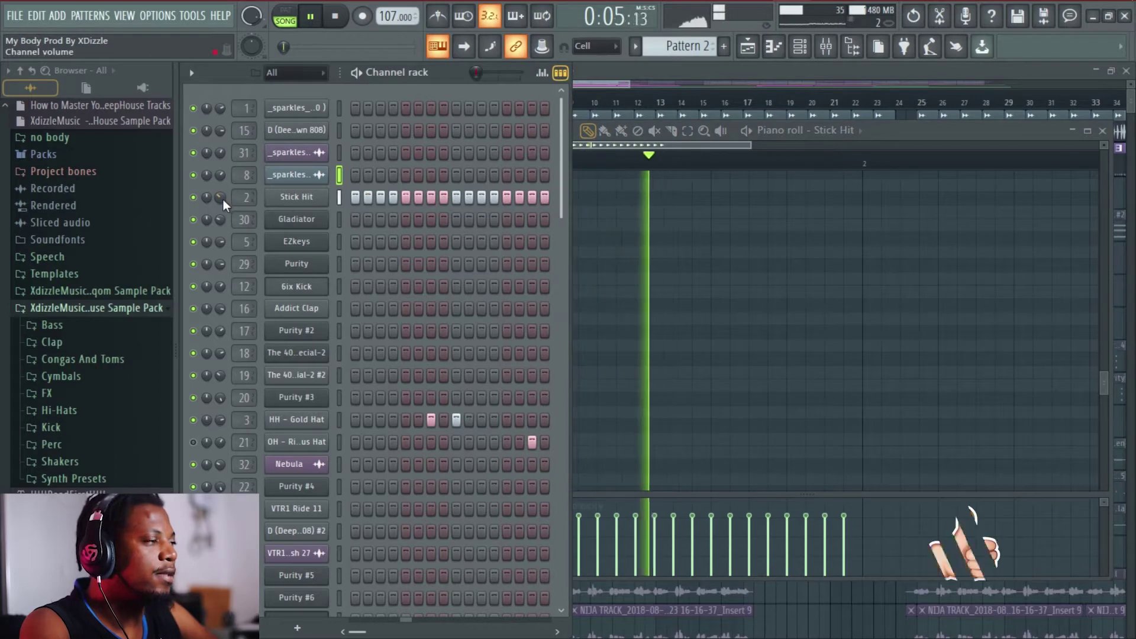
click(626, 78)
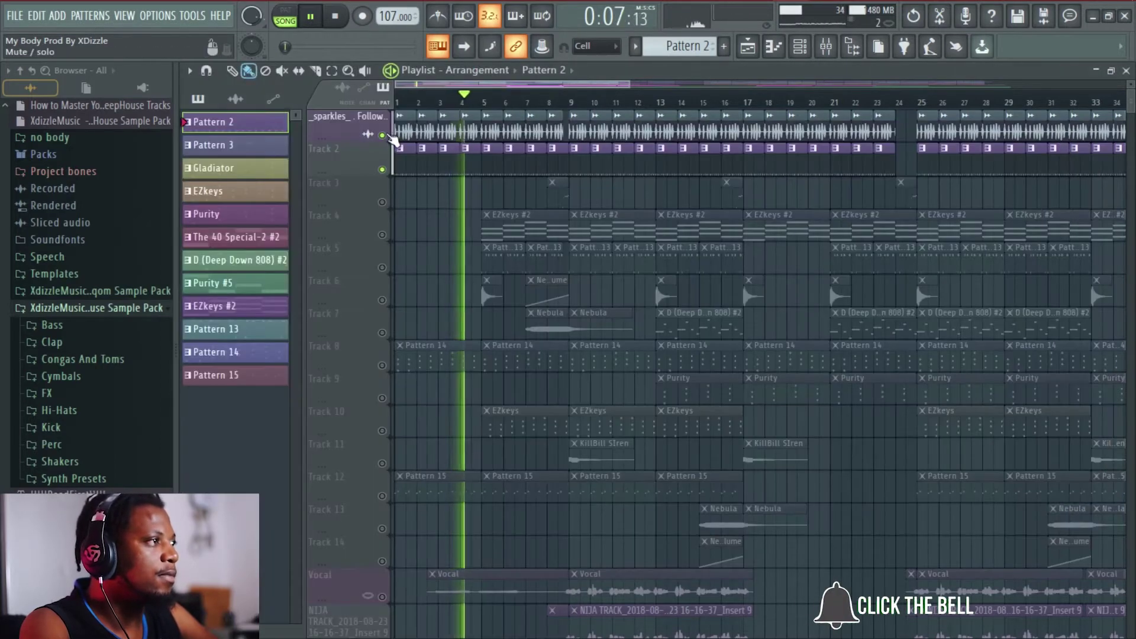
- Toggle the first track's mute during playback to compare the sound with and without its loop
click(382, 134)
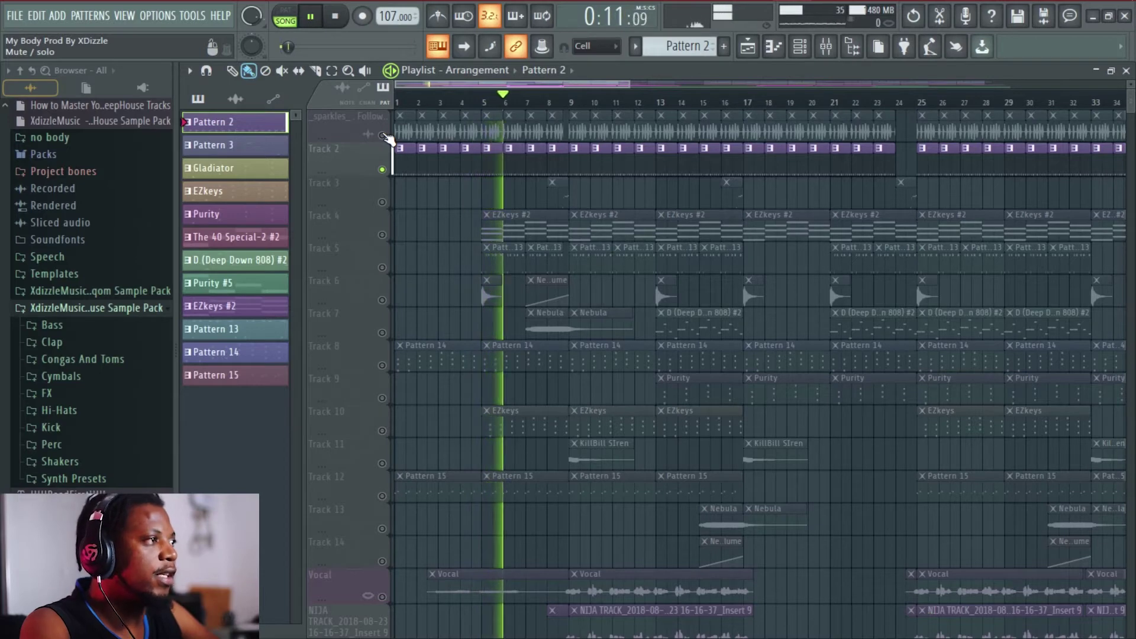
click(383, 136)
scroll(435, 198, down, 1)
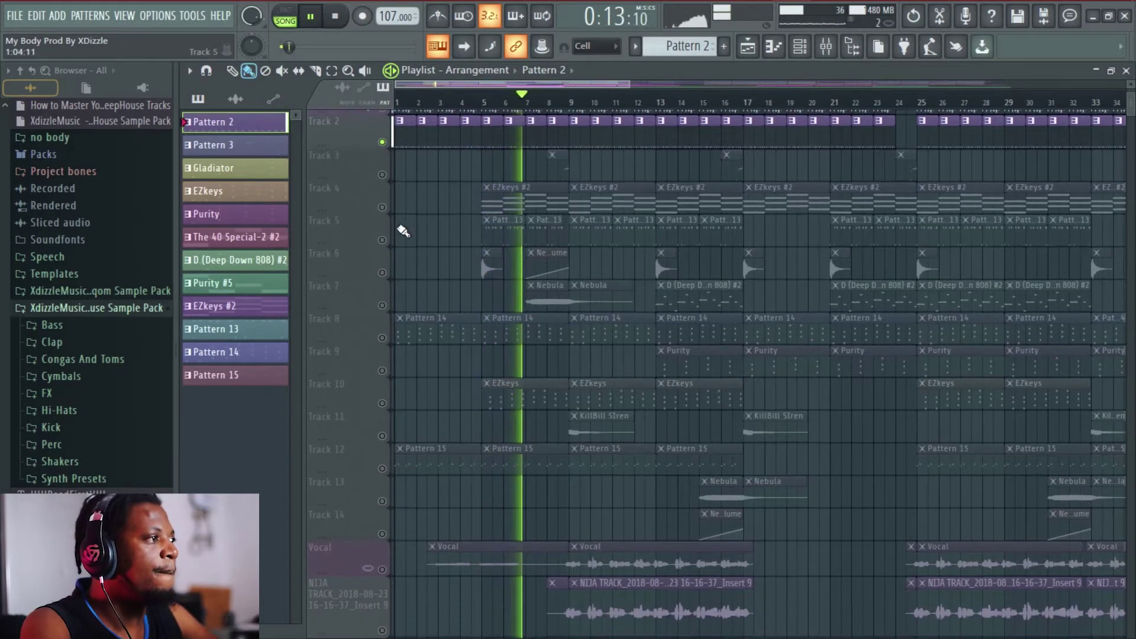
- Unmute Track 4 and play a looped selection running from bar 5 to bar 9
key(space)
click(383, 202)
drag(486, 107, 568, 108)
key(space)
scroll(541, 110, up, 2)
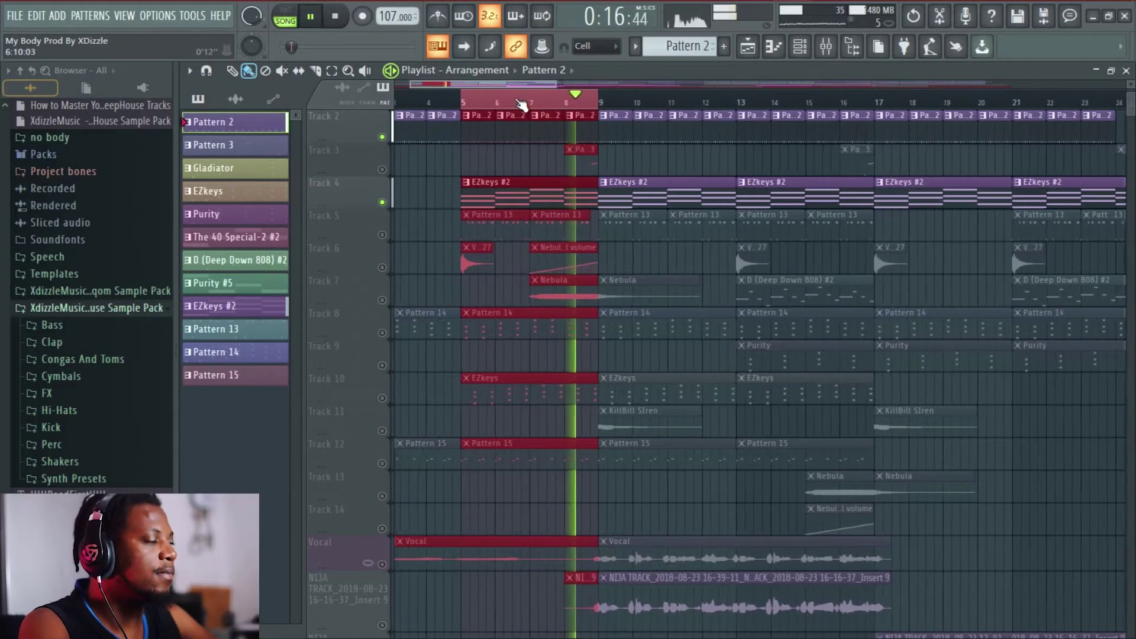
scroll(517, 102, up, 2)
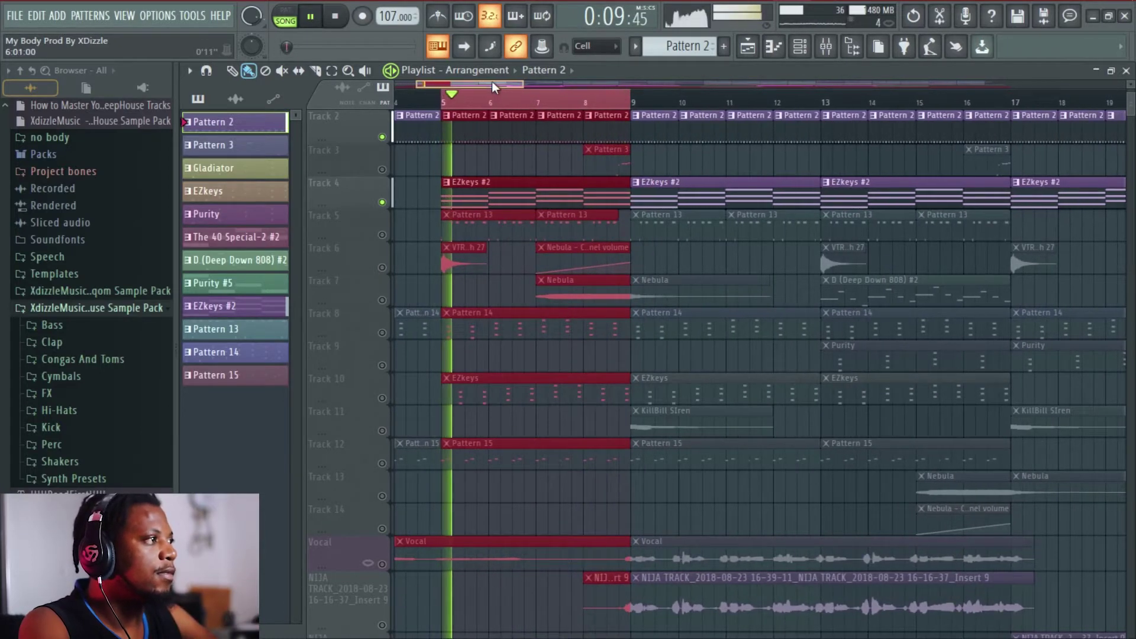
drag(491, 84, 489, 81)
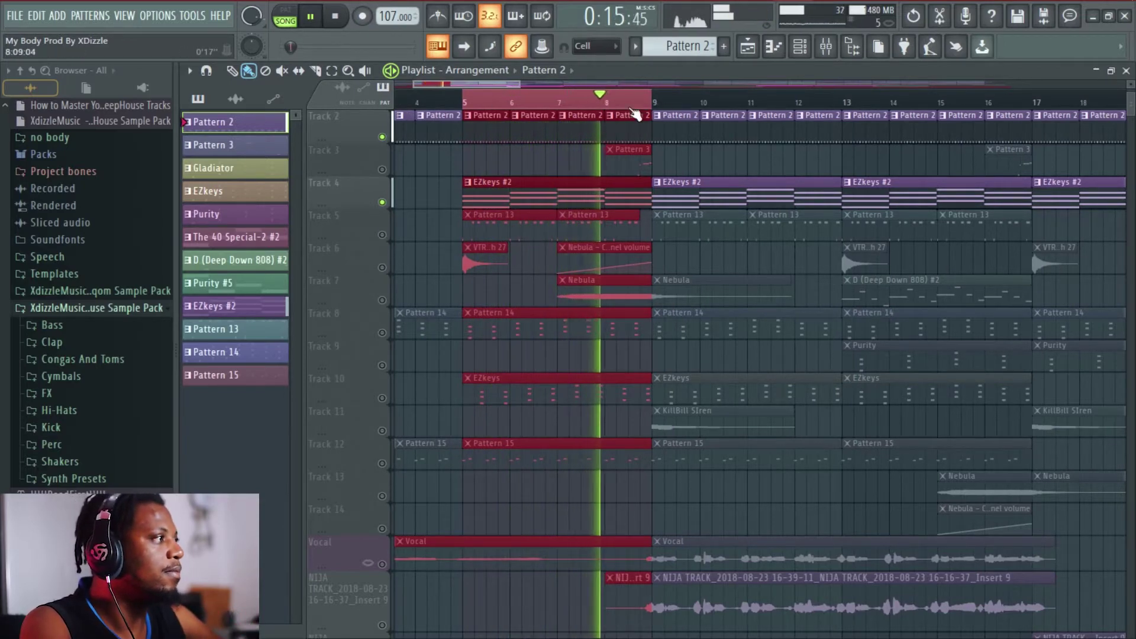
- Unmute Track 8 to add Pattern 14 to the looped playback
scroll(614, 107, up, 2)
click(381, 333)
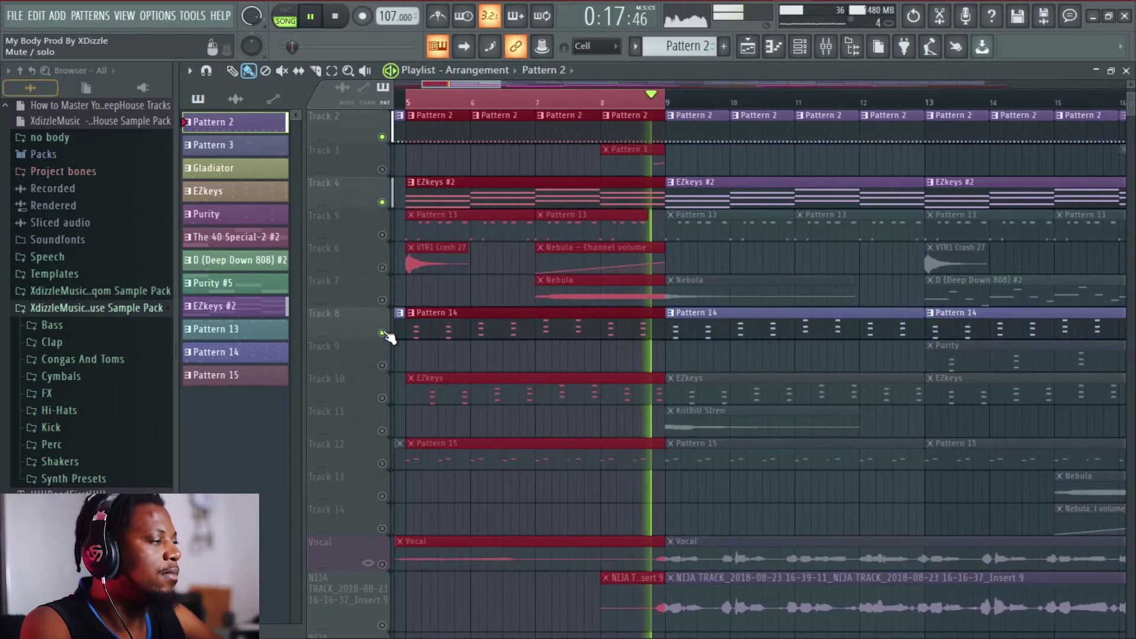
scroll(421, 107, up, 2)
drag(460, 83, 456, 84)
- Open Pattern 14 from Track 8, examine the Gladiator #2 notes in the piano roll, and return to the playlist
double_click(491, 323)
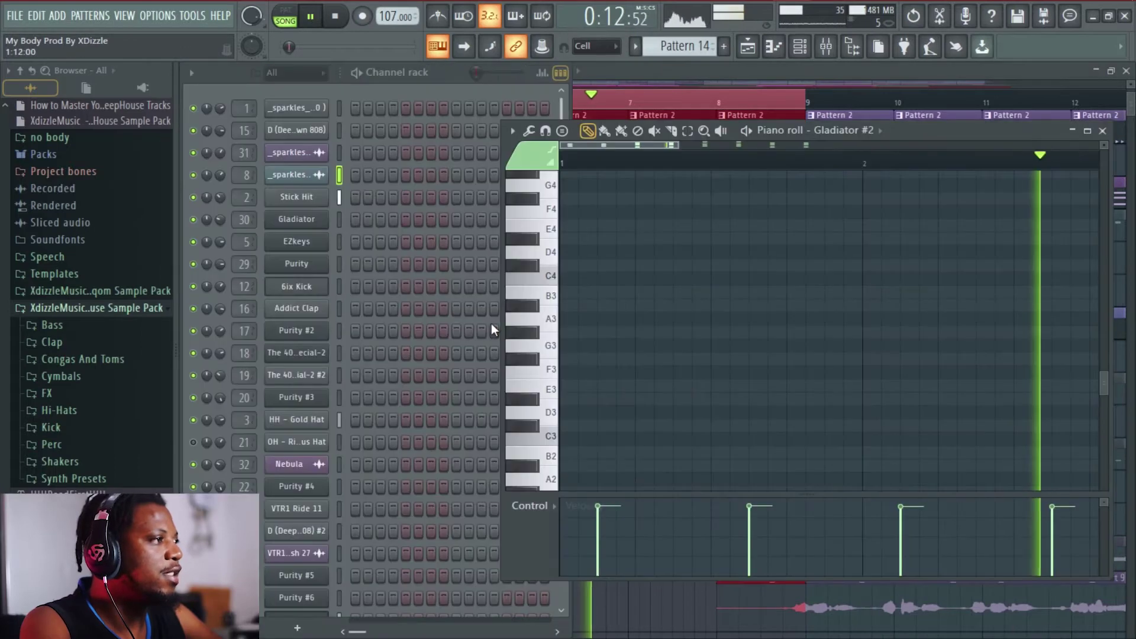
scroll(442, 373, down, 6)
click(426, 334)
click(427, 332)
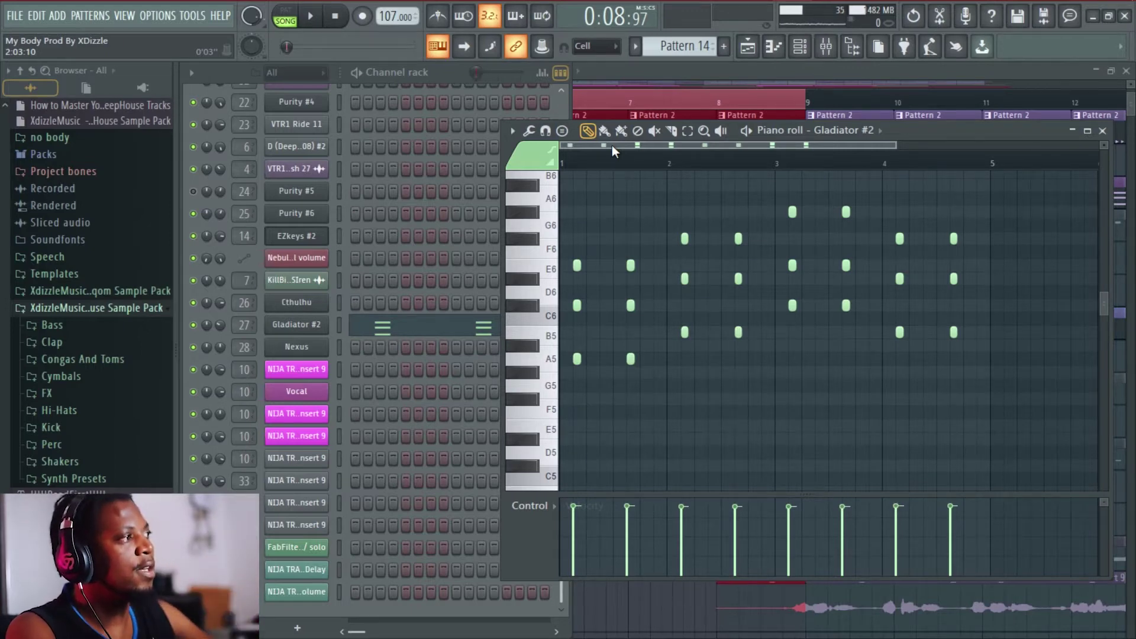
click(659, 69)
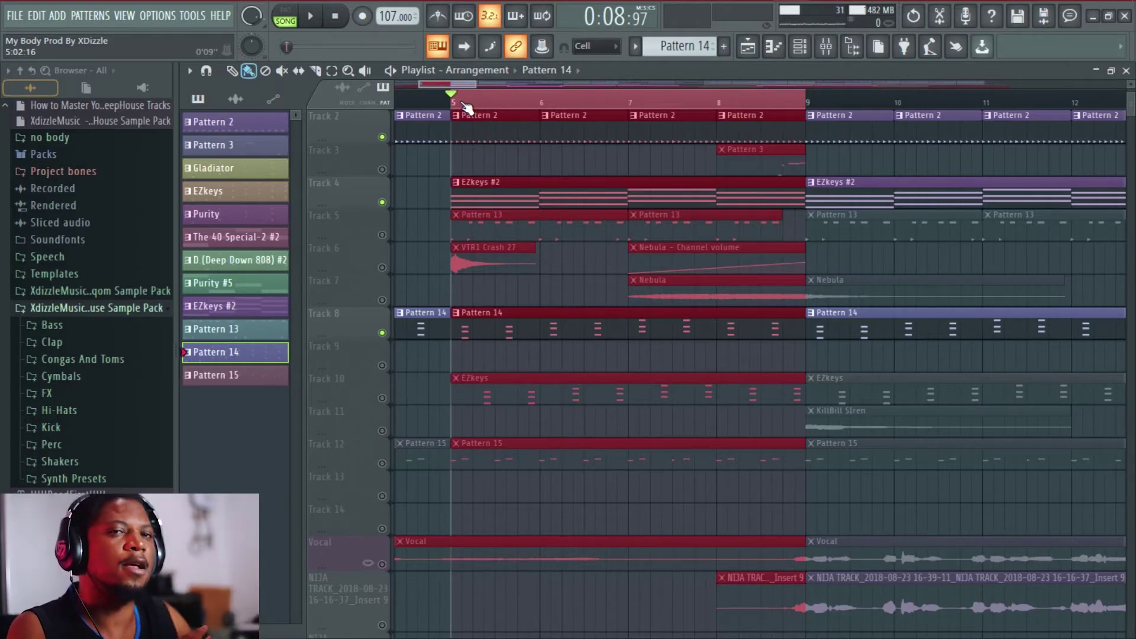
- Resume the loop with Track 5 unmuted, and view all the steps of its Pattern 13 in a widened channel rack
key(space)
click(382, 235)
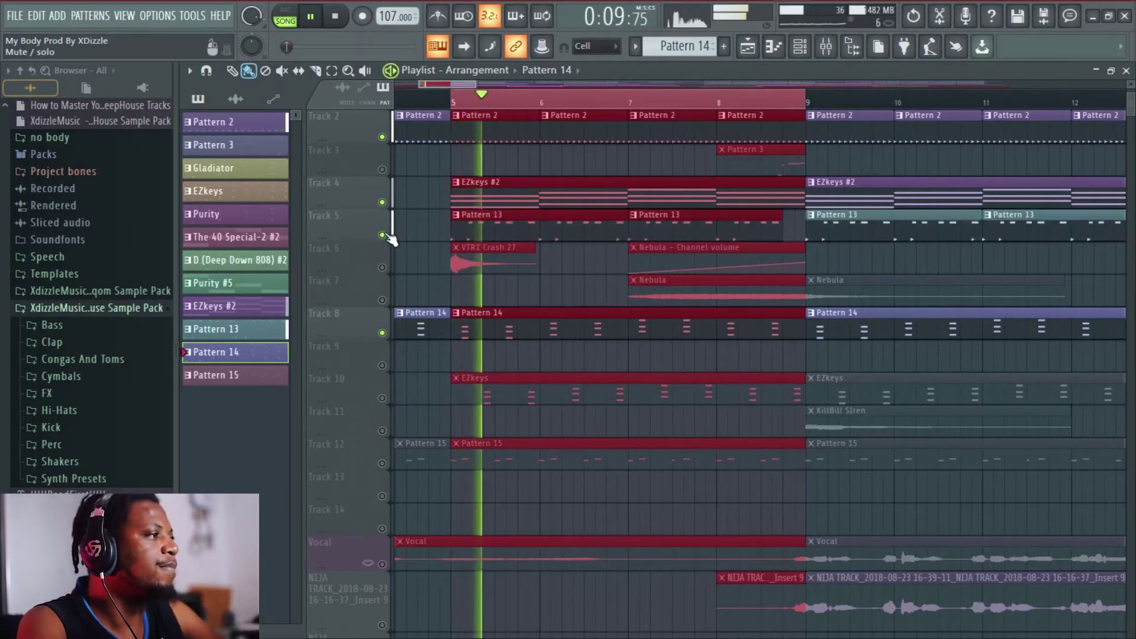
double_click(488, 226)
scroll(439, 141, up, 6)
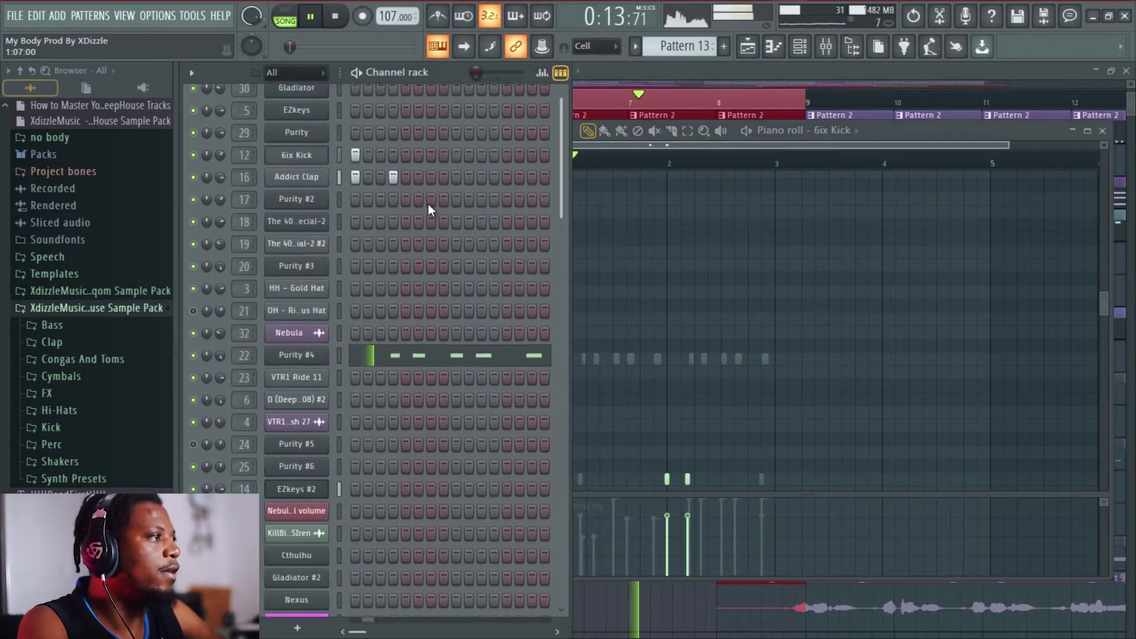
scroll(438, 189, down, 5)
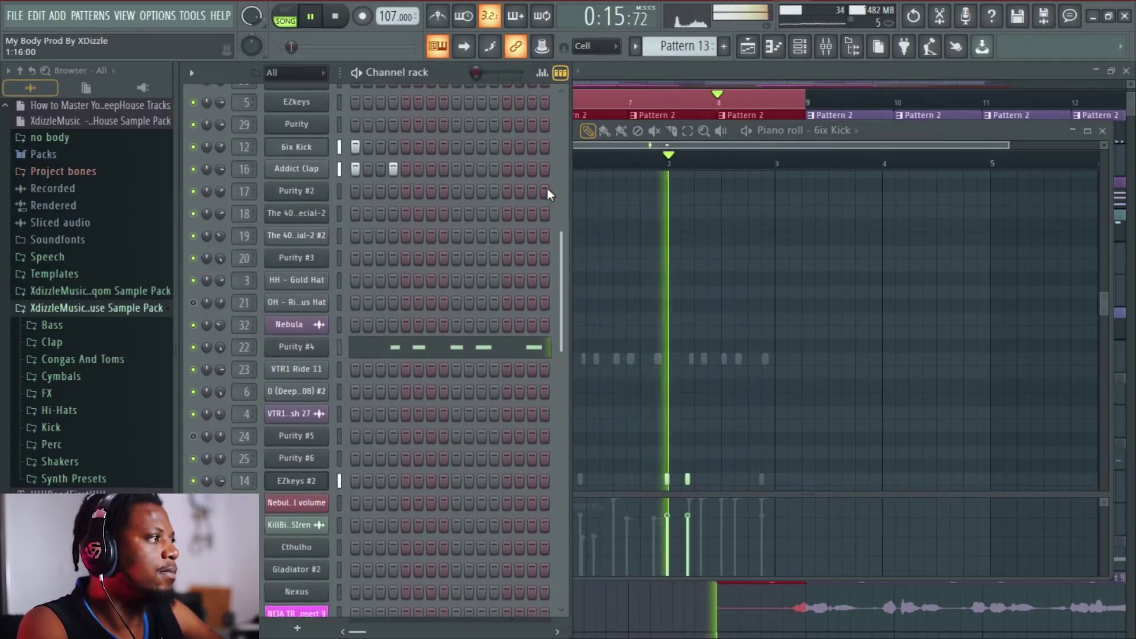
drag(569, 188, 765, 193)
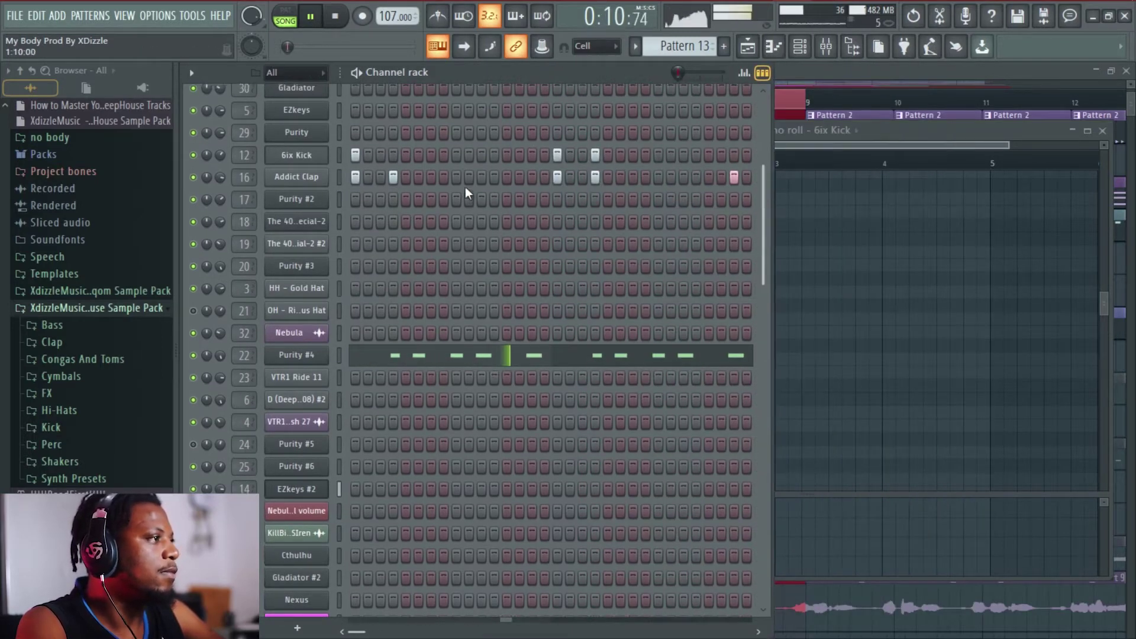
scroll(476, 213, up, 3)
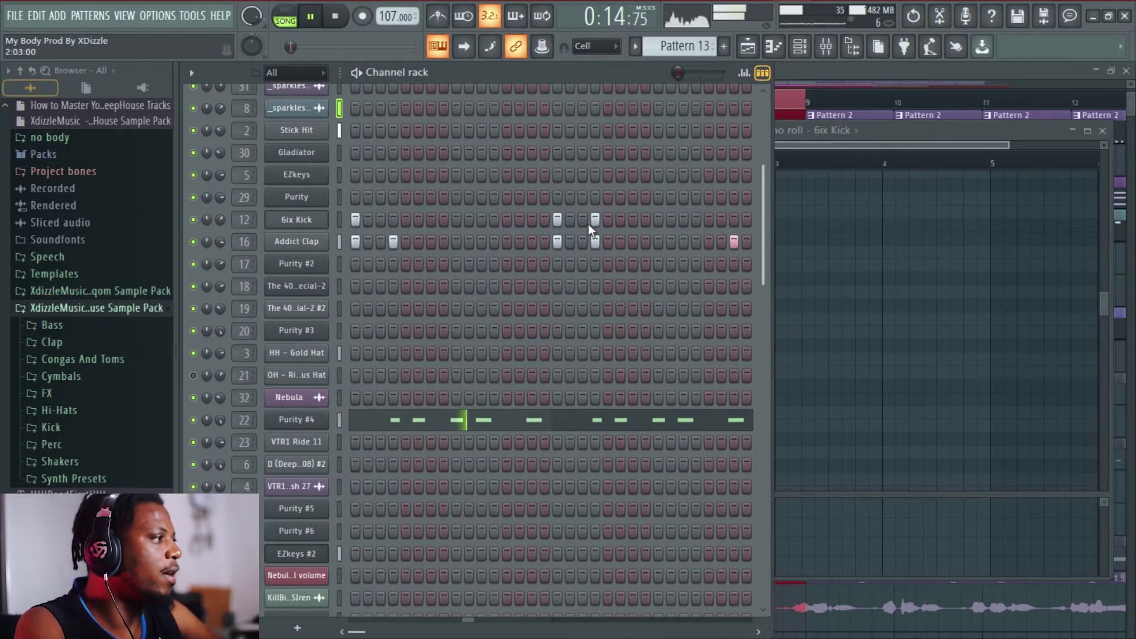
- Play Pattern 13 on its own in pattern mode and bring up its Purity #4 instrument
key(space)
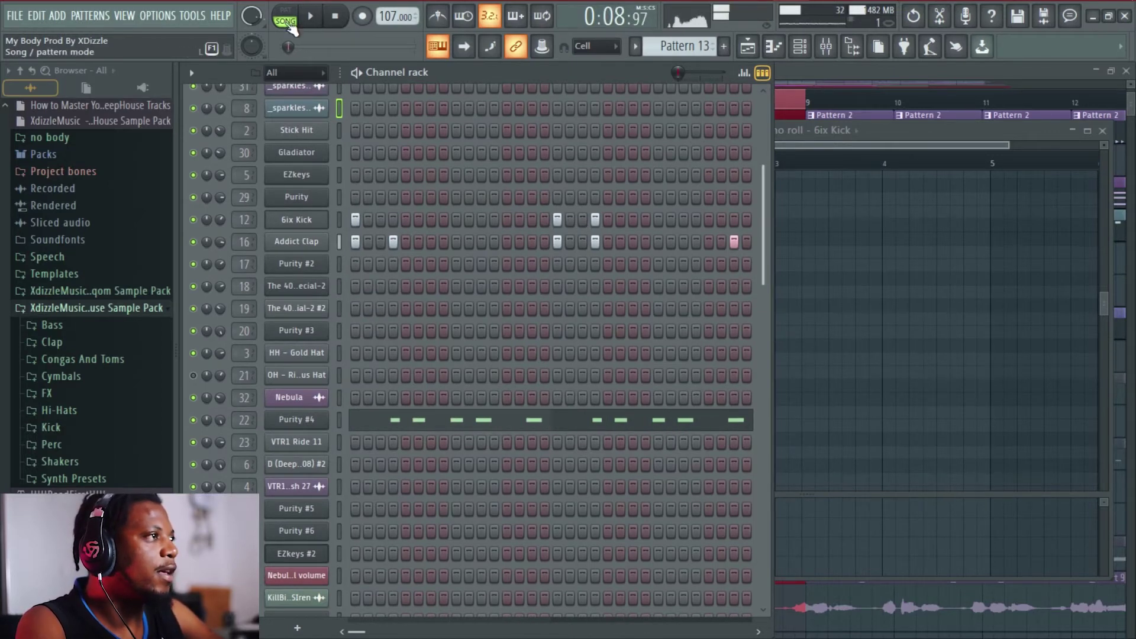
key(space)
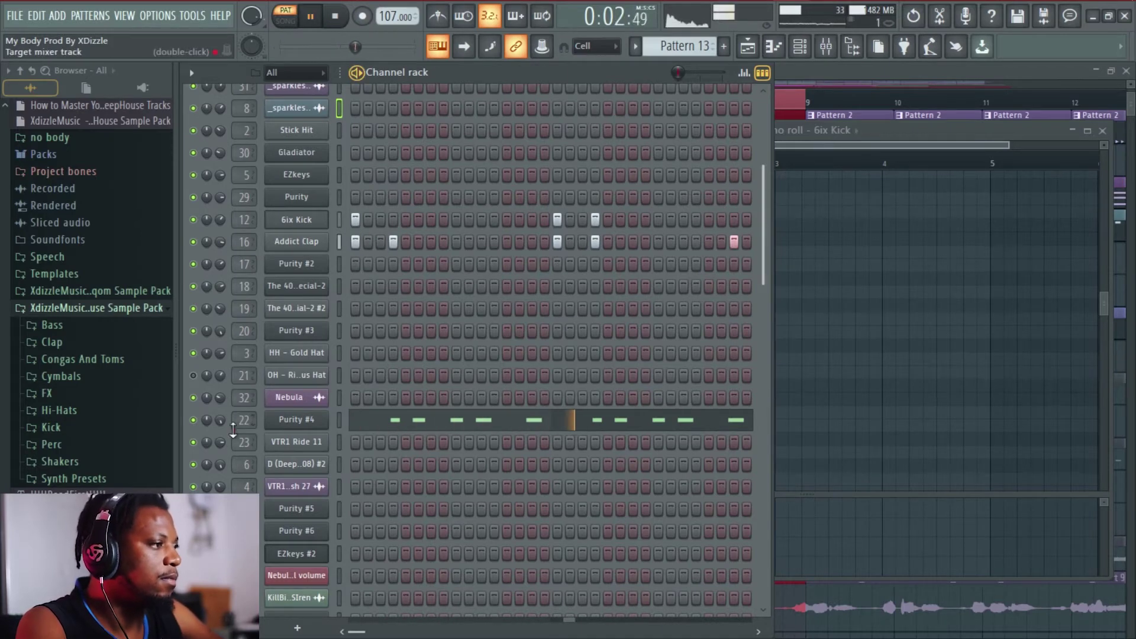
click(311, 427)
drag(414, 195, 658, 155)
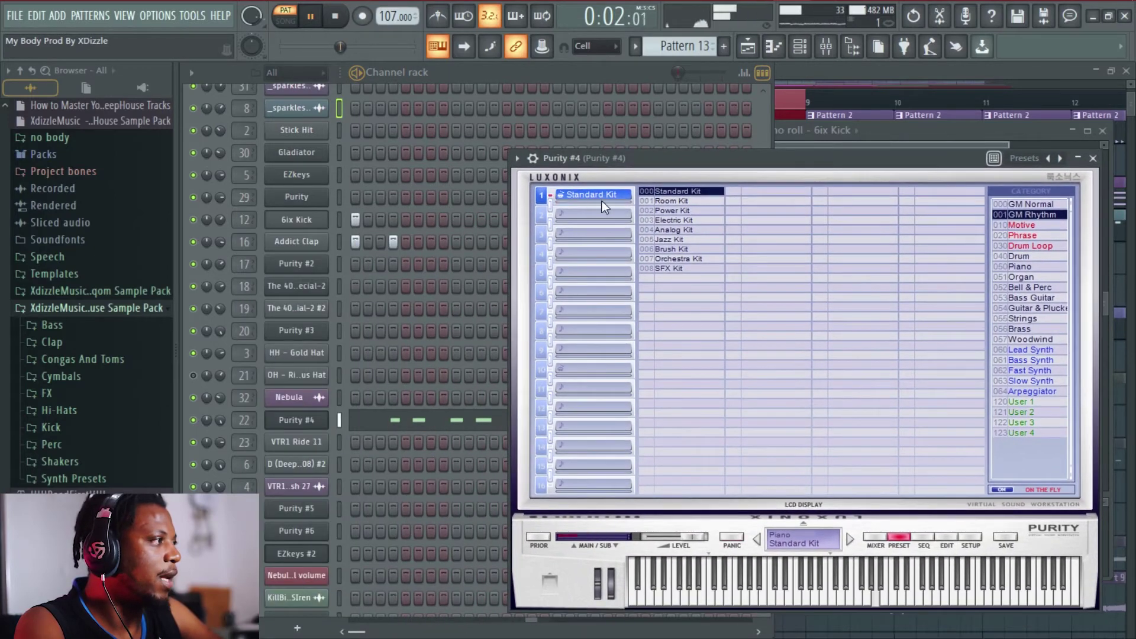
- Load the Standard Kit from the GM Rhythm category in Purity #4 and return to the playlist
click(678, 191)
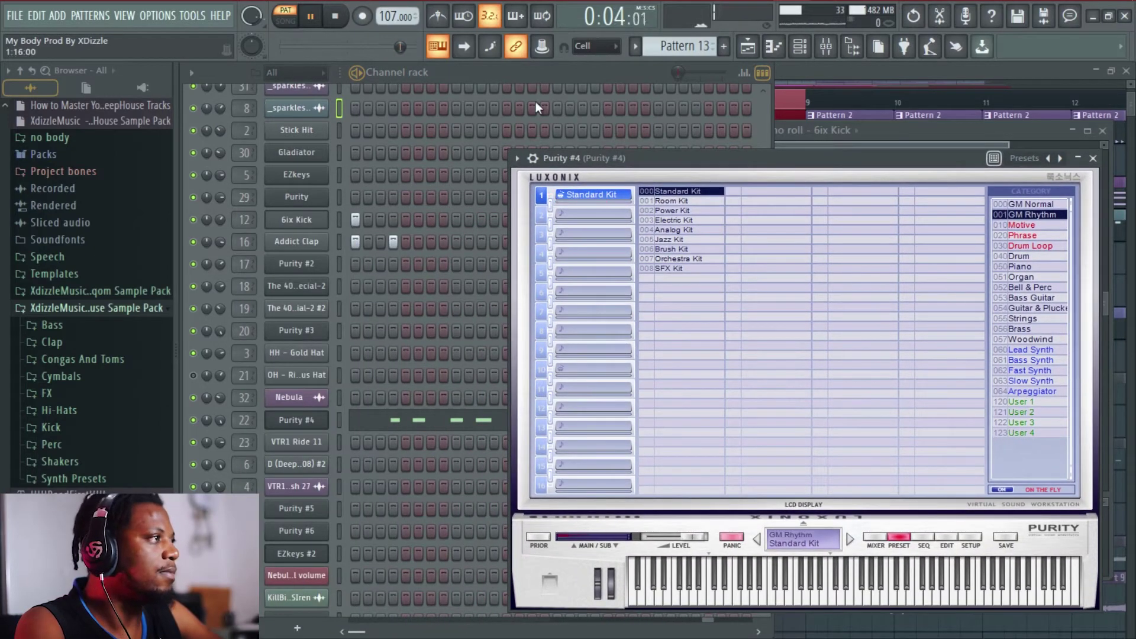
key(ctrl+s)
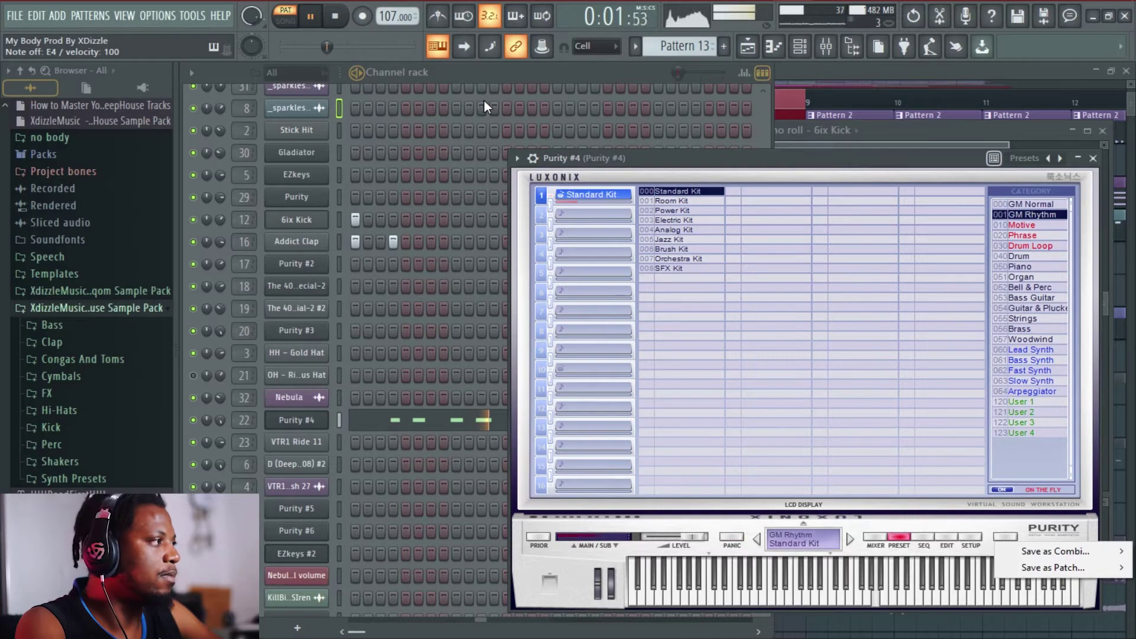
click(501, 69)
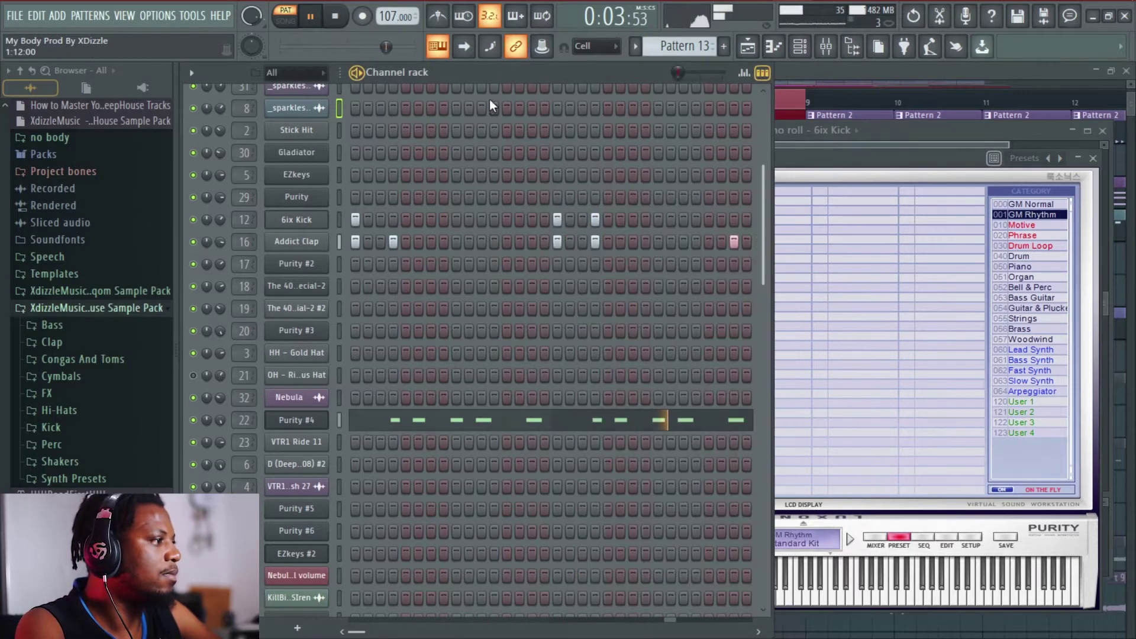
click(834, 74)
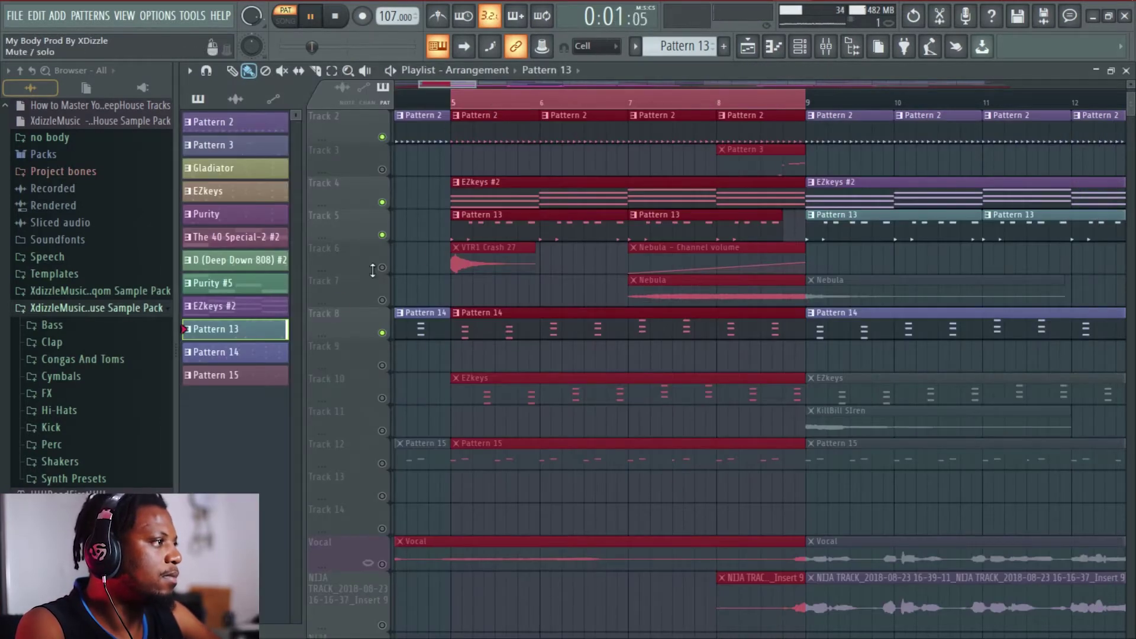
- Switch playback back to song mode and play the loop with Track 6 unmuted
click(286, 22)
key(space)
key(space)
key(space)
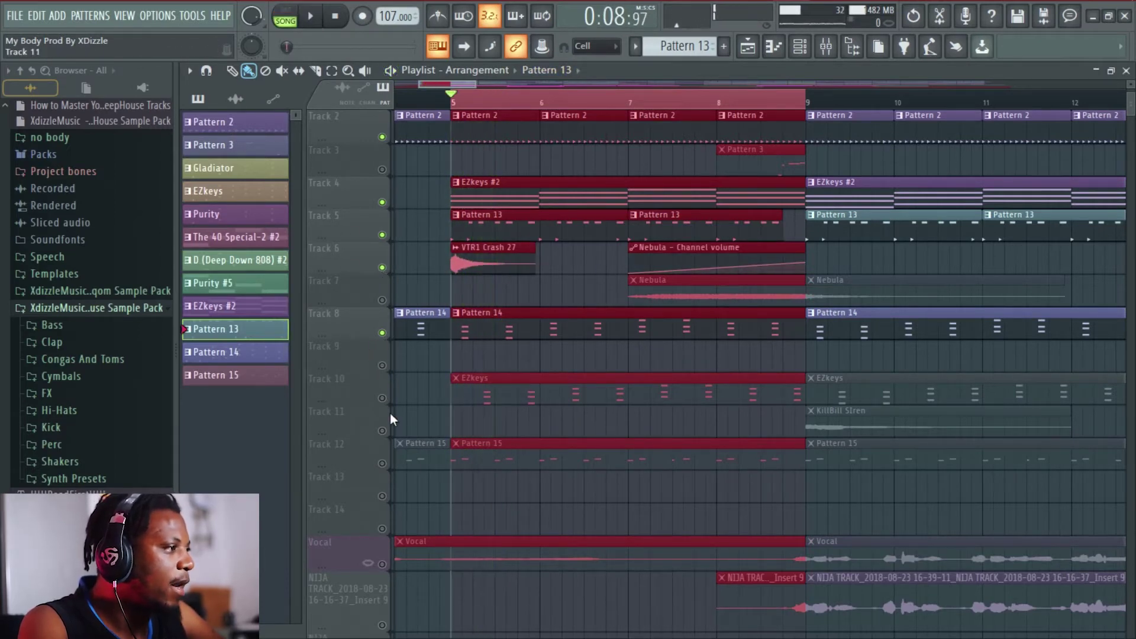
- Unmute the EZkeys clips on Track 10 and listen to the loop with them, then stop playback
click(382, 398)
key(space)
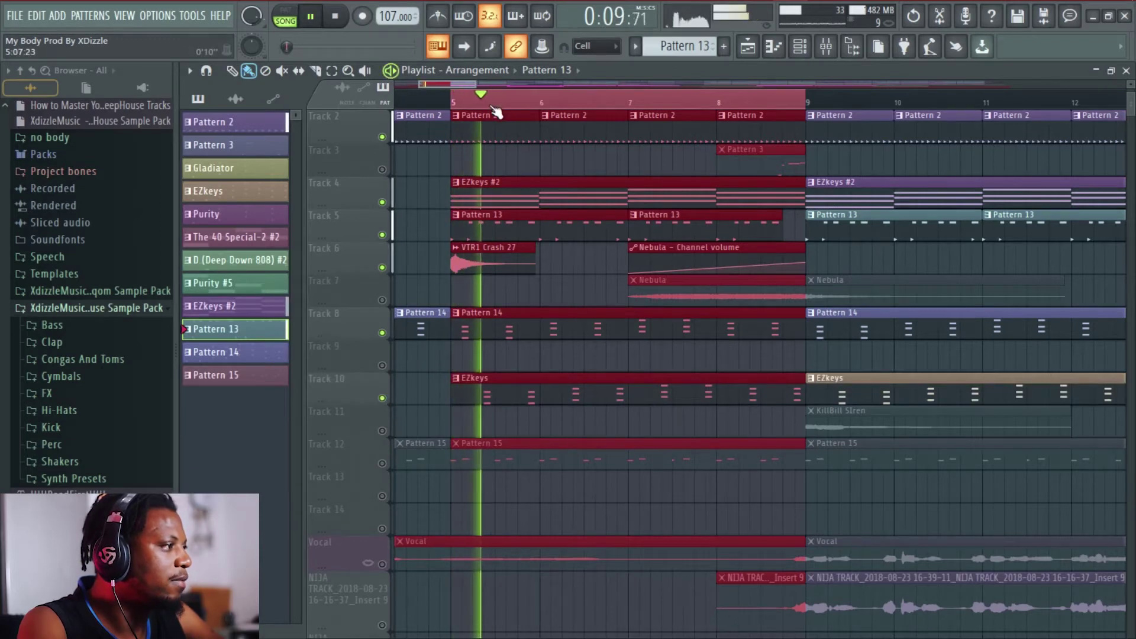
scroll(496, 112, up, 1)
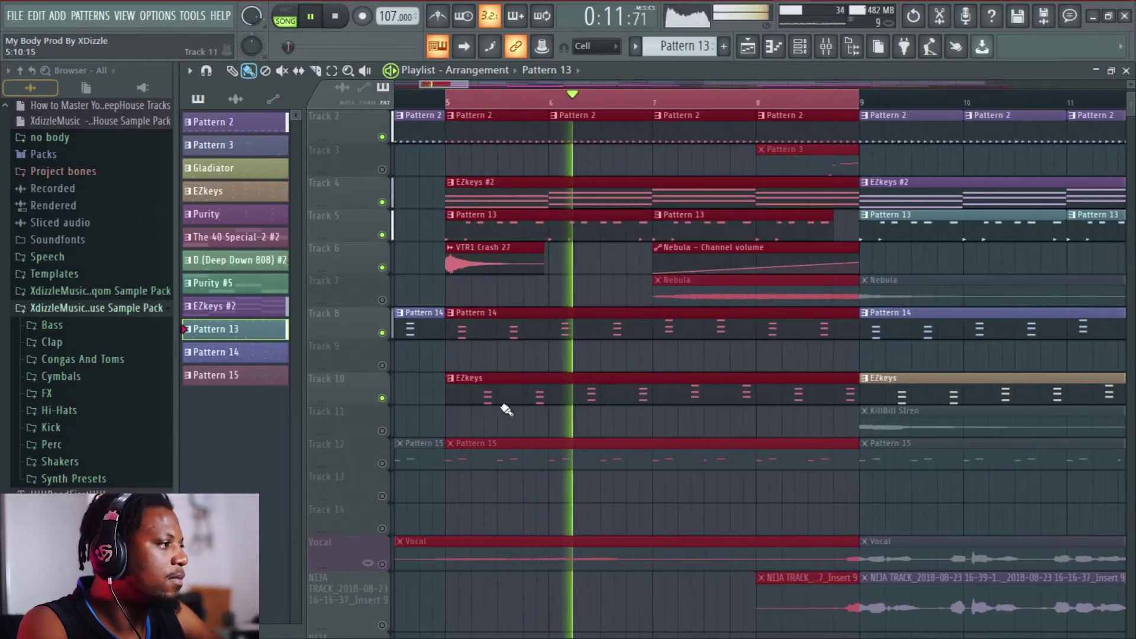
scroll(657, 287, up, 1)
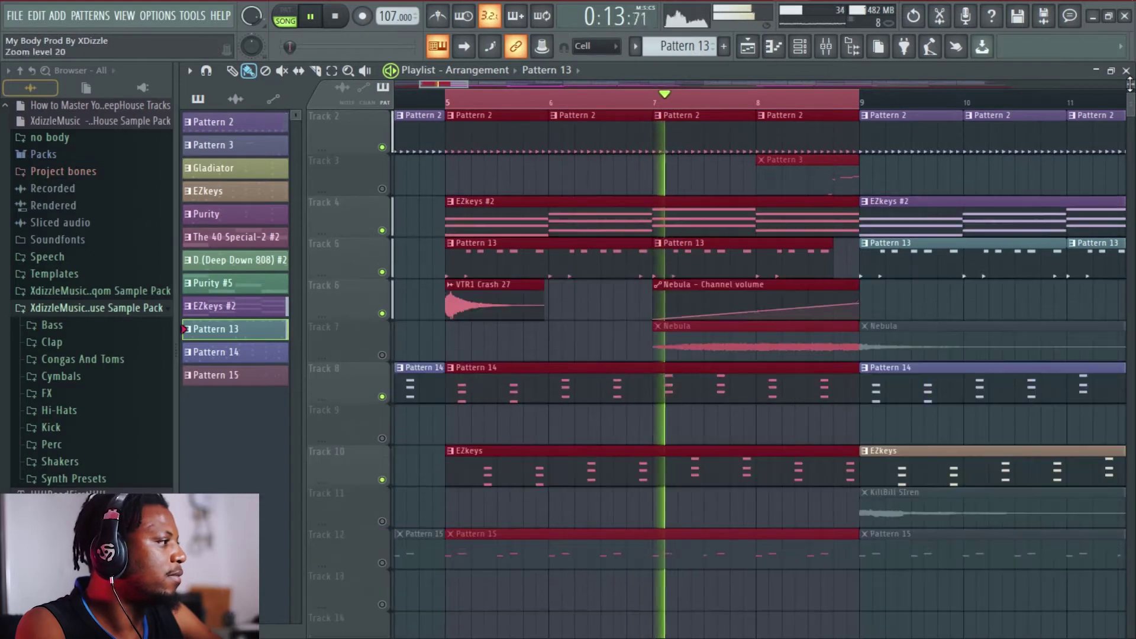
scroll(597, 293, down, 1)
scroll(515, 319, down, 1)
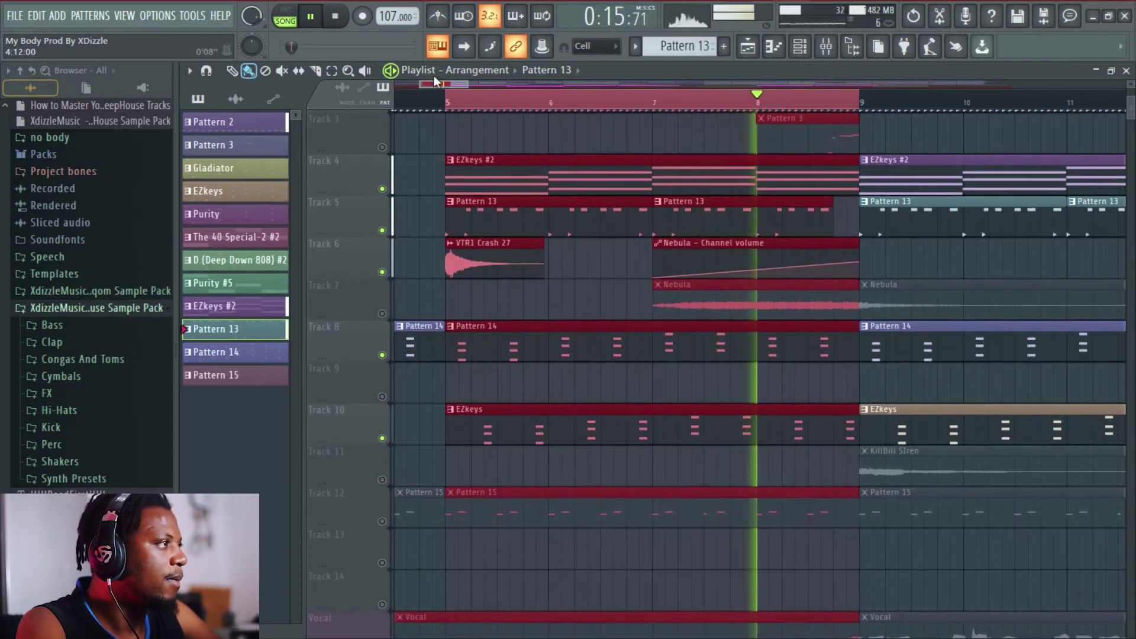
scroll(437, 89, up, 3)
key(space)
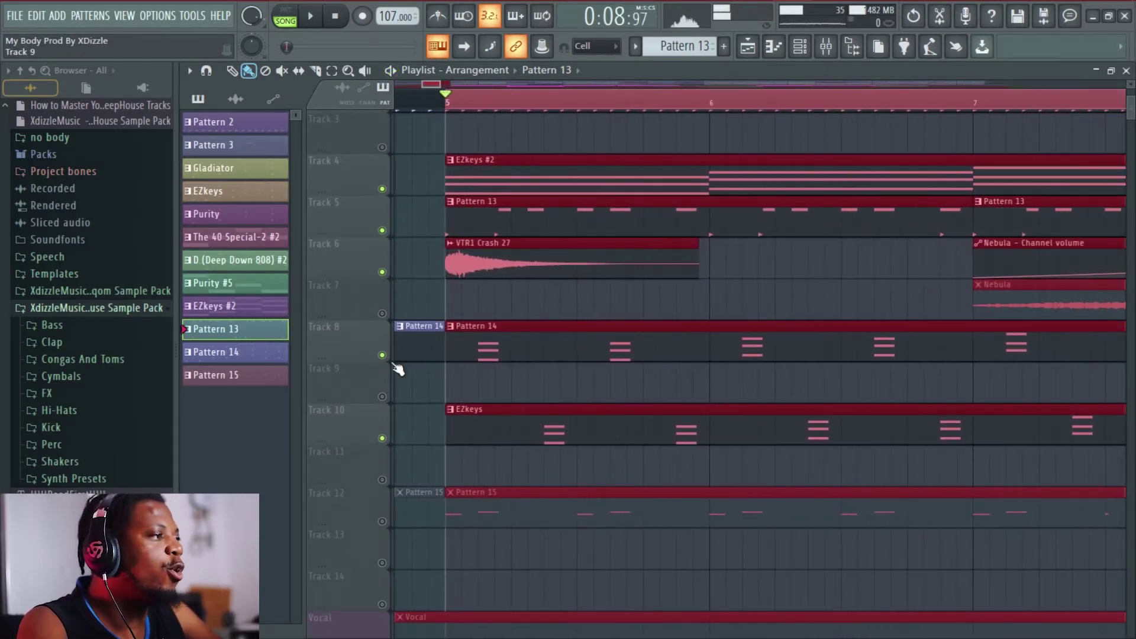
- Resume the loop and bring in Pattern 15 by unmuting Track 12
scroll(500, 299, down, 1)
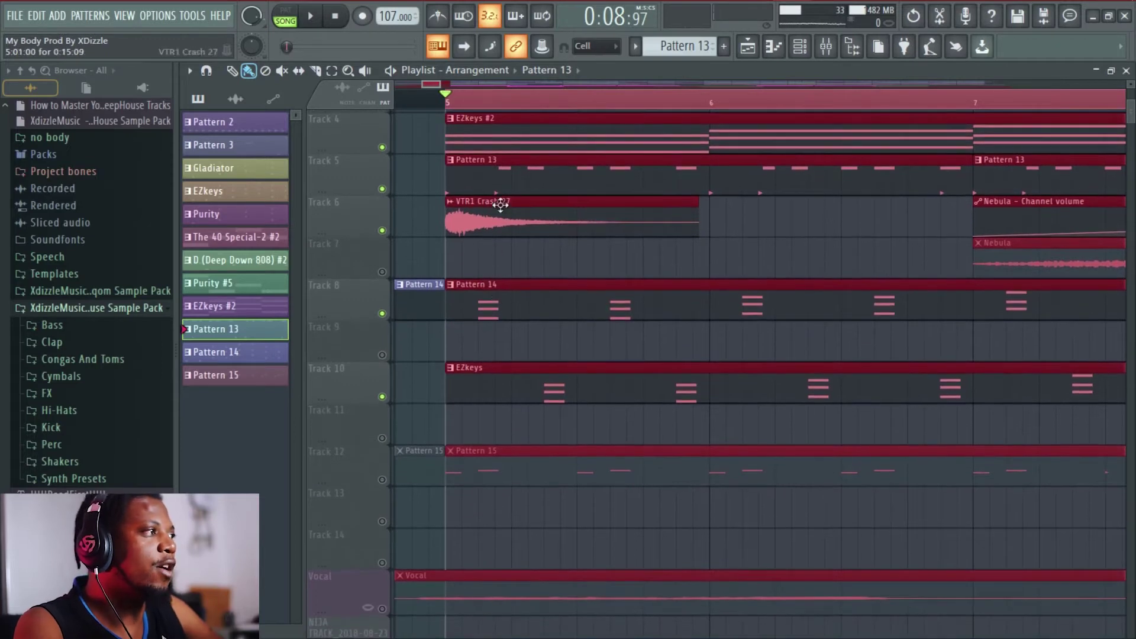
scroll(526, 102, up, 1)
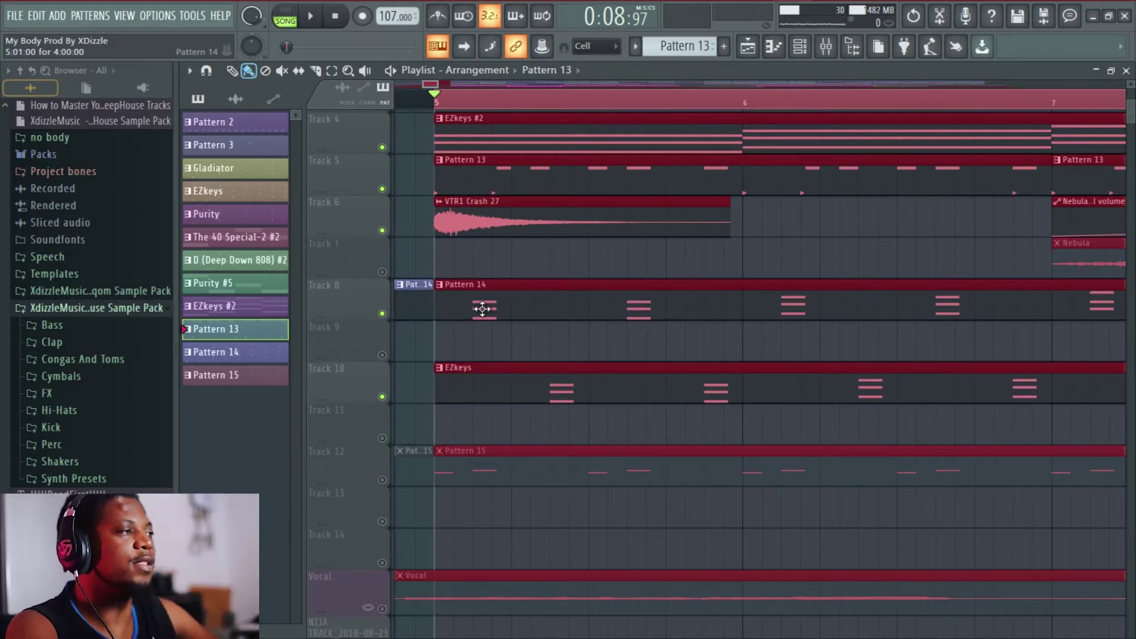
key(space)
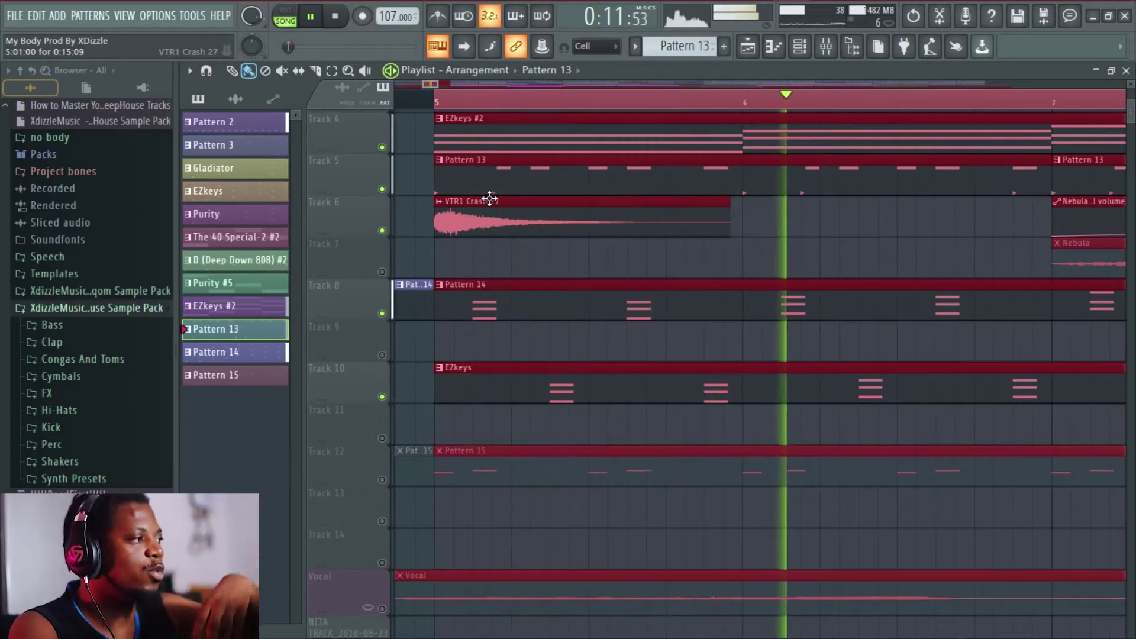
click(381, 479)
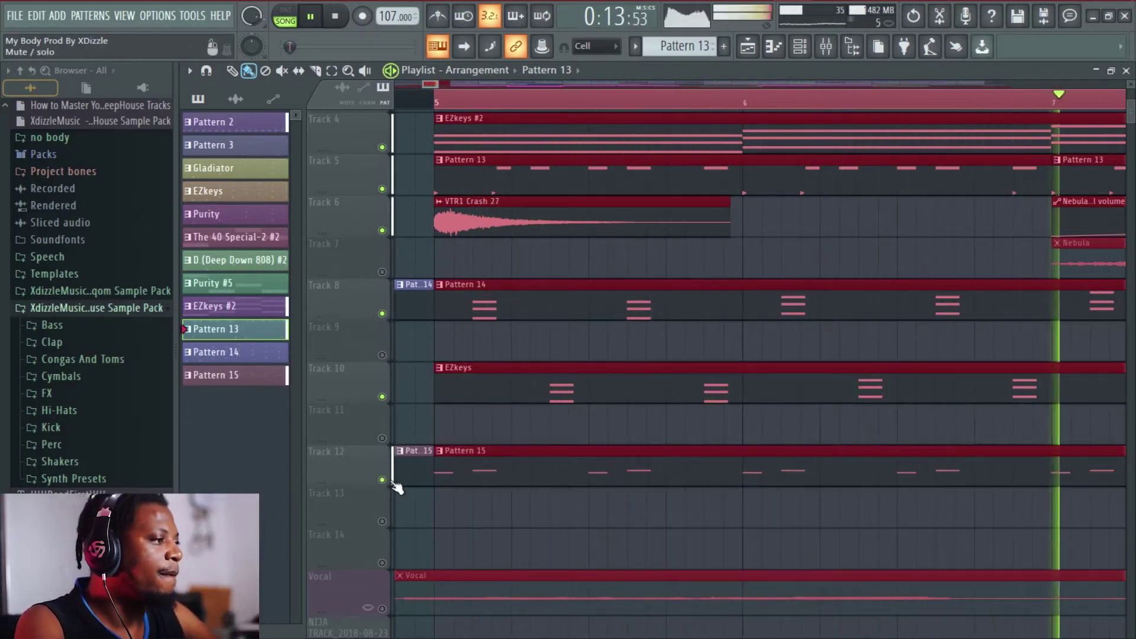
scroll(563, 250, down, 3)
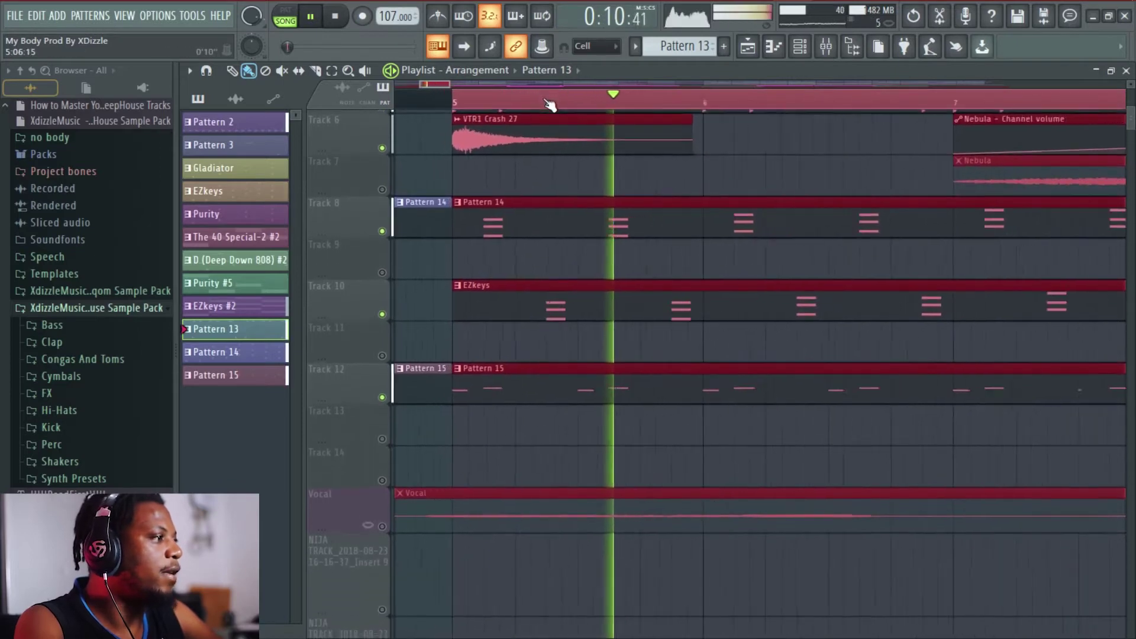
- Open Pattern 15 from Track 12, examine its notes and Nexus instrument preset, and return to the playlist
double_click(525, 380)
click(510, 69)
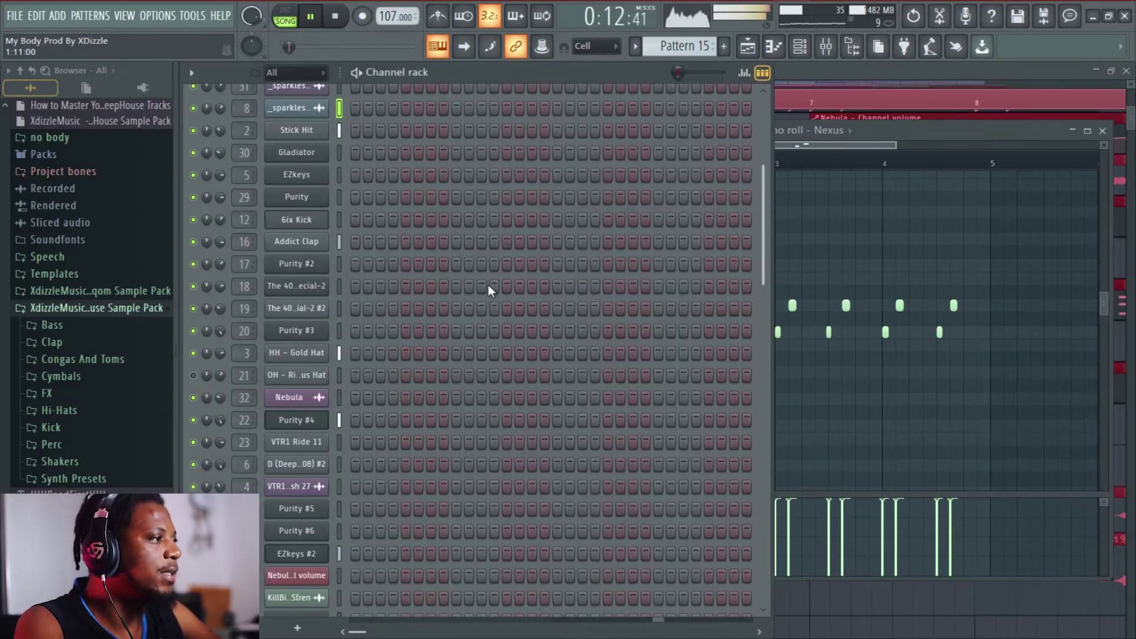
scroll(480, 278, down, 5)
click(296, 351)
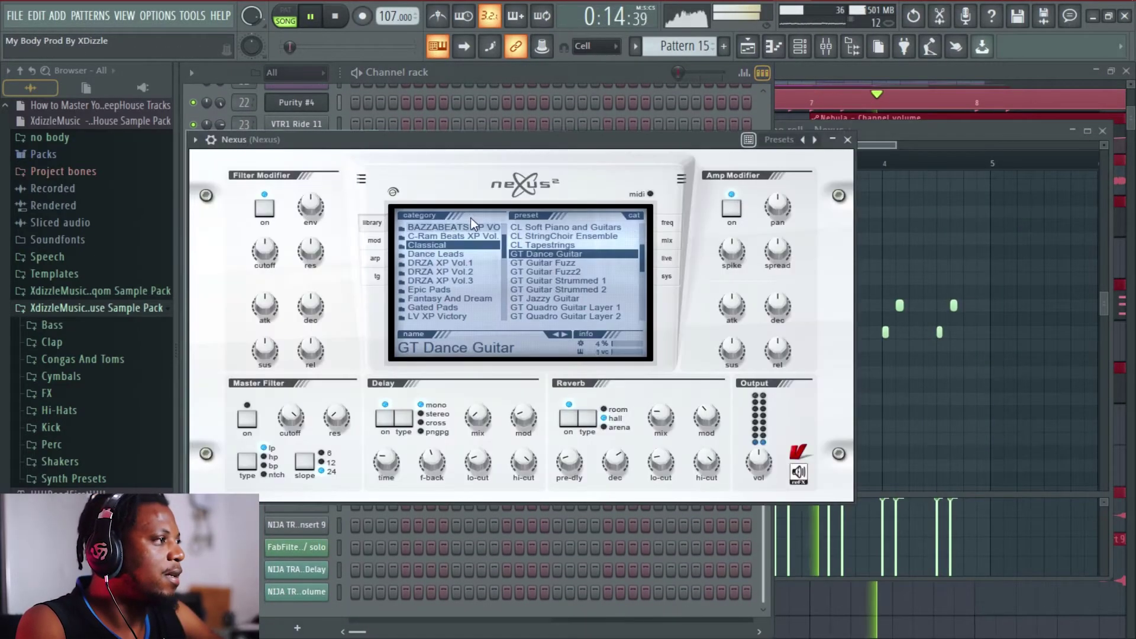
drag(481, 138, 505, 174)
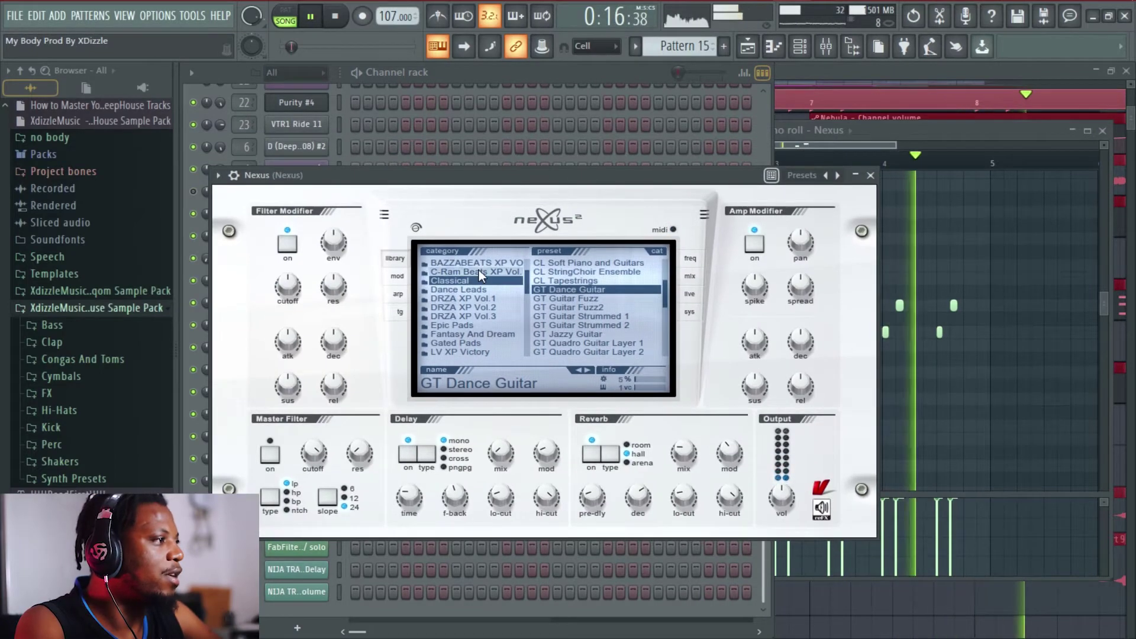
click(619, 72)
click(877, 68)
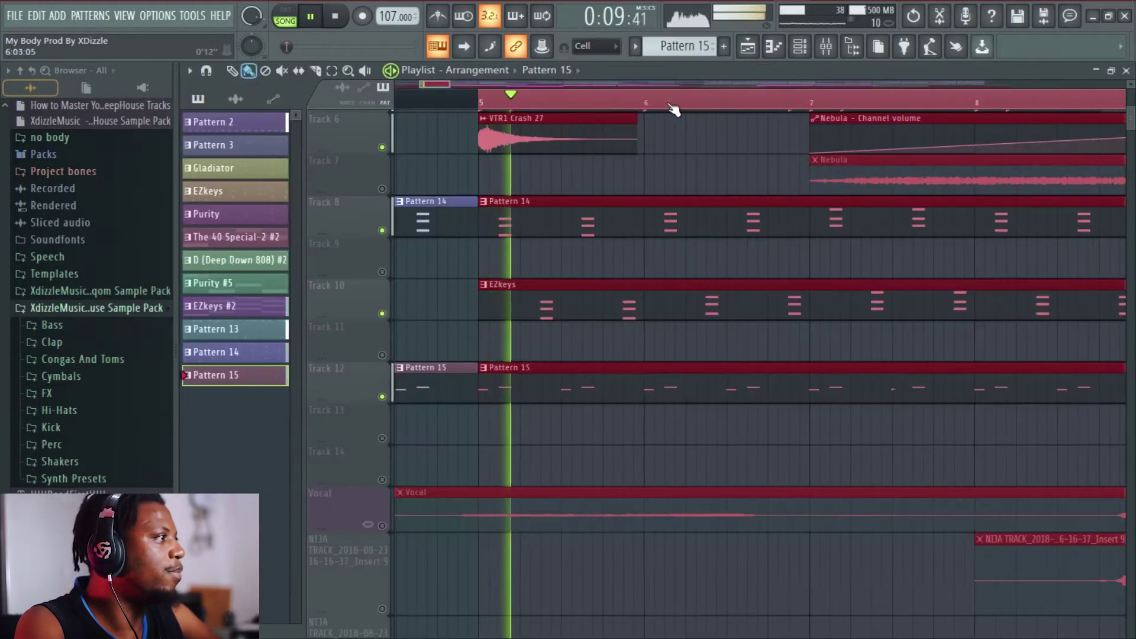
- Stop the loop, solo Track 7, and play its D (Deep Down 808) #2 bass from bar 13
scroll(584, 104, up, 2)
scroll(618, 225, down, 3)
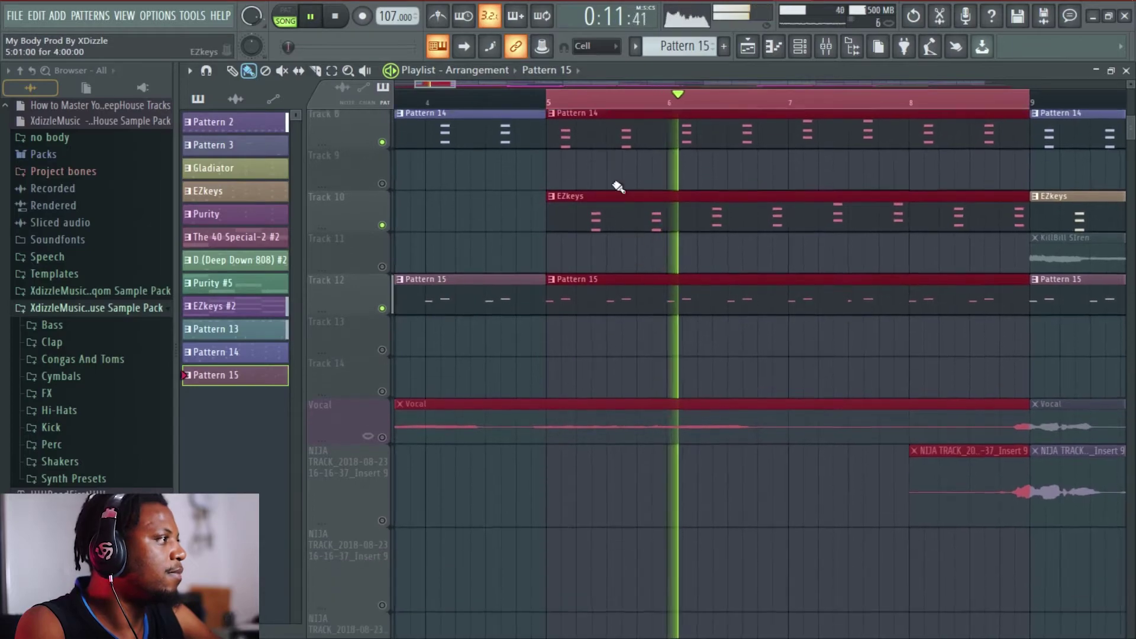
scroll(625, 106, down, 4)
scroll(775, 260, up, 8)
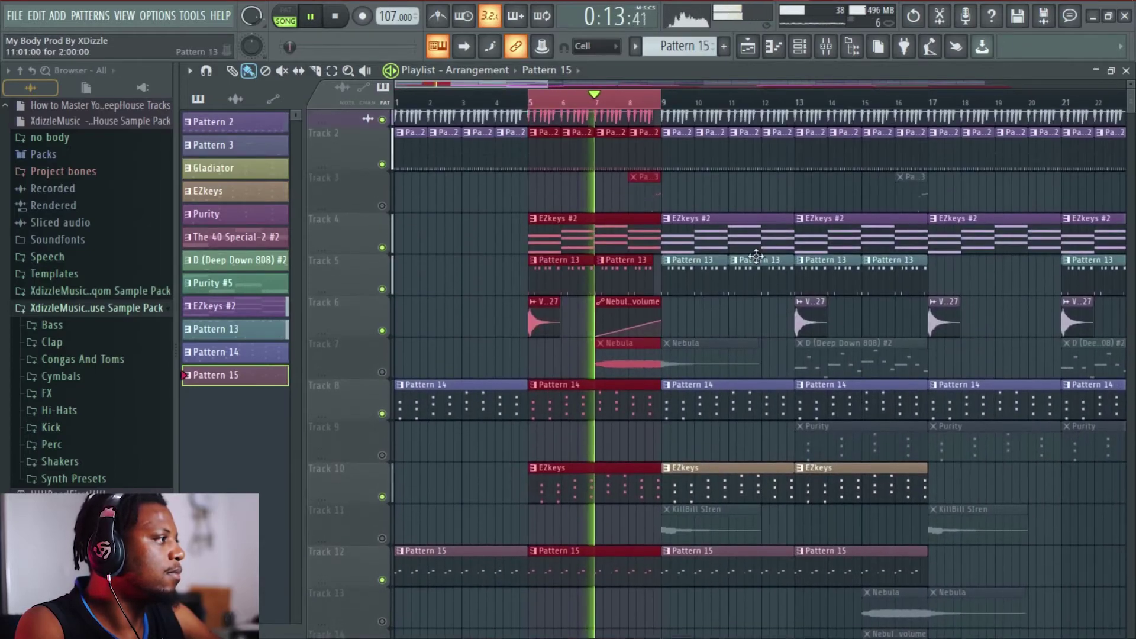
scroll(700, 103, up, 2)
key(space)
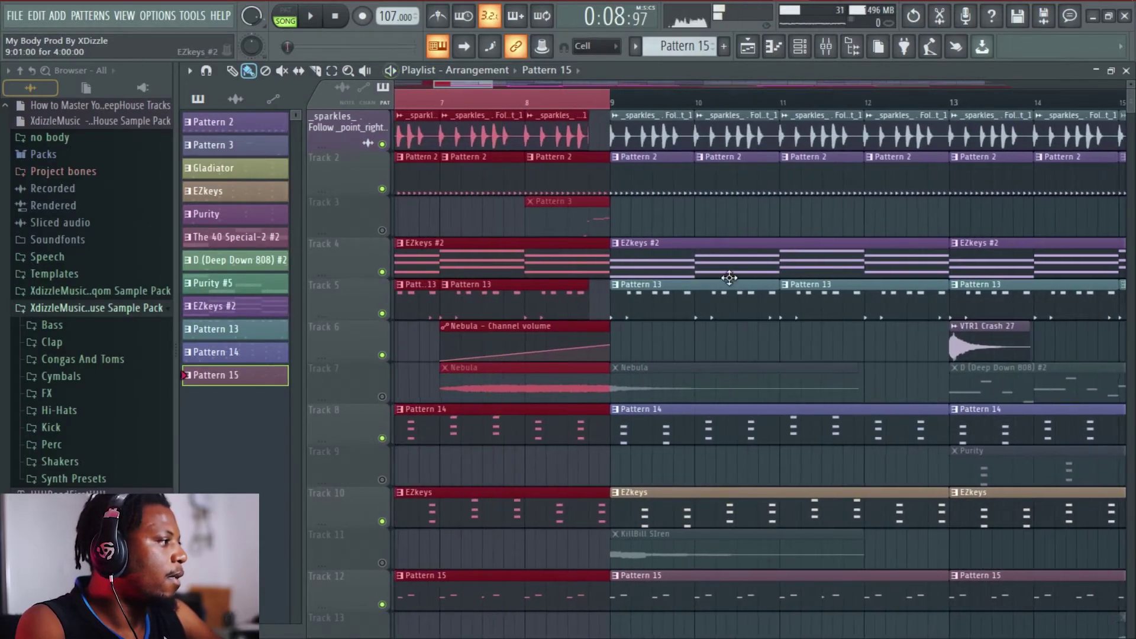
scroll(716, 102, down, 2)
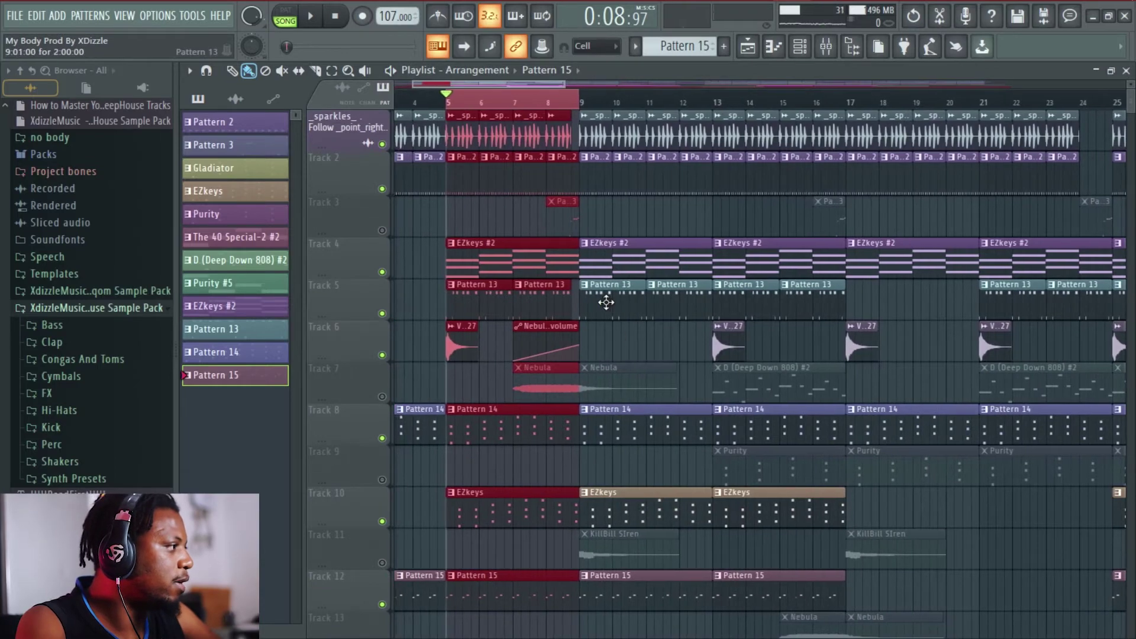
right_click(381, 397)
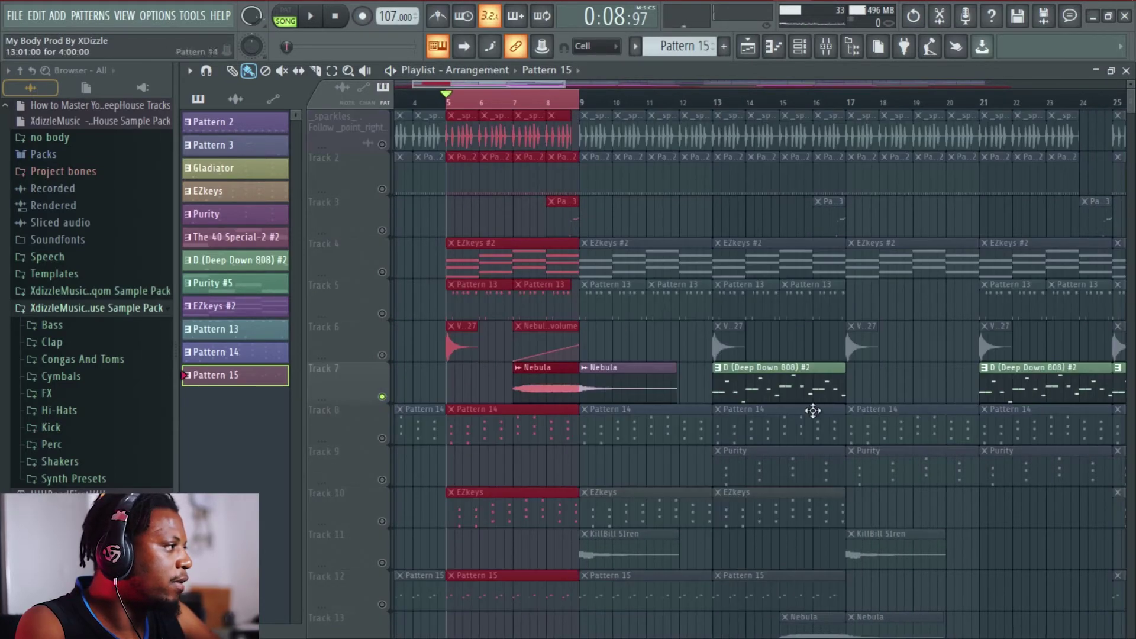
key(space)
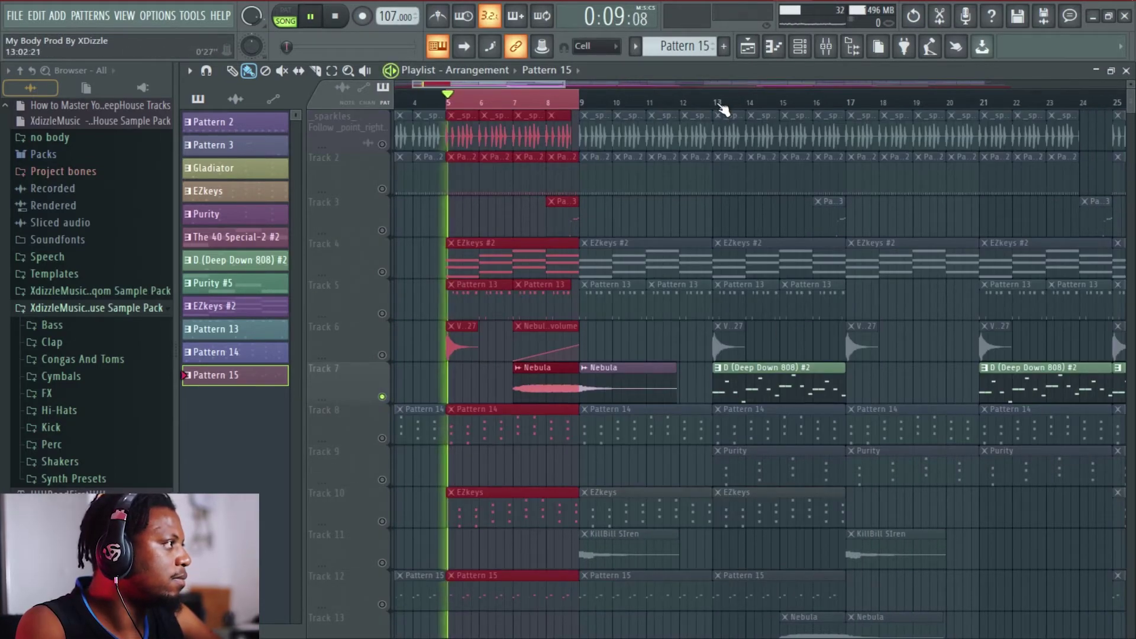
click(717, 105)
- Examine the D (Deep Down 808) #2 notes in the piano roll and its channel in the channel rack, and return to the playlist
double_click(755, 377)
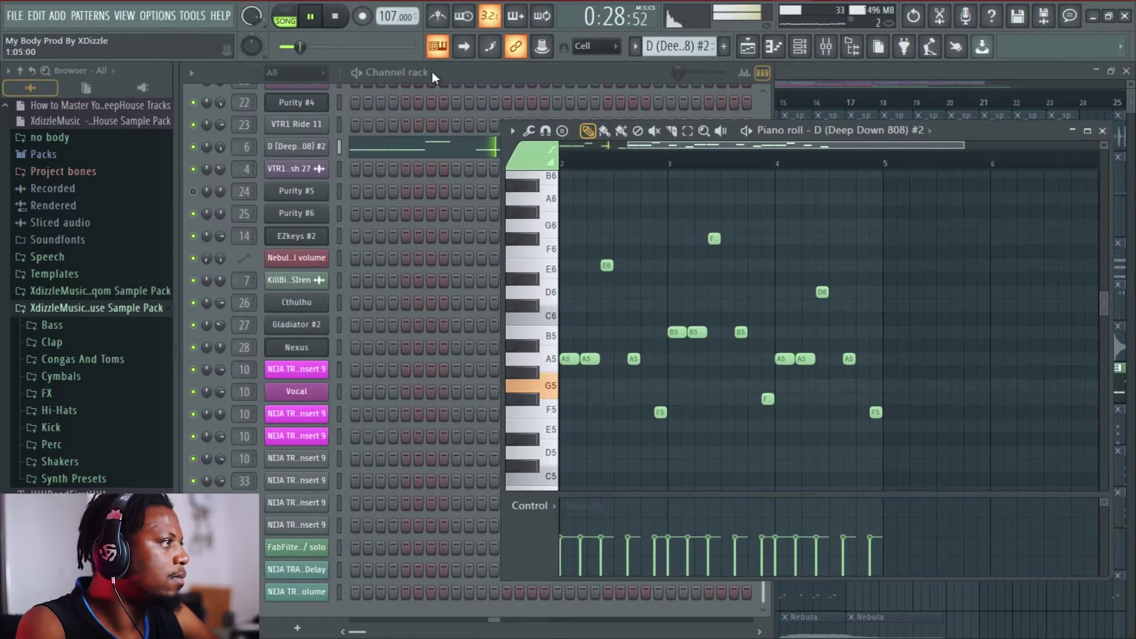
key(F6)
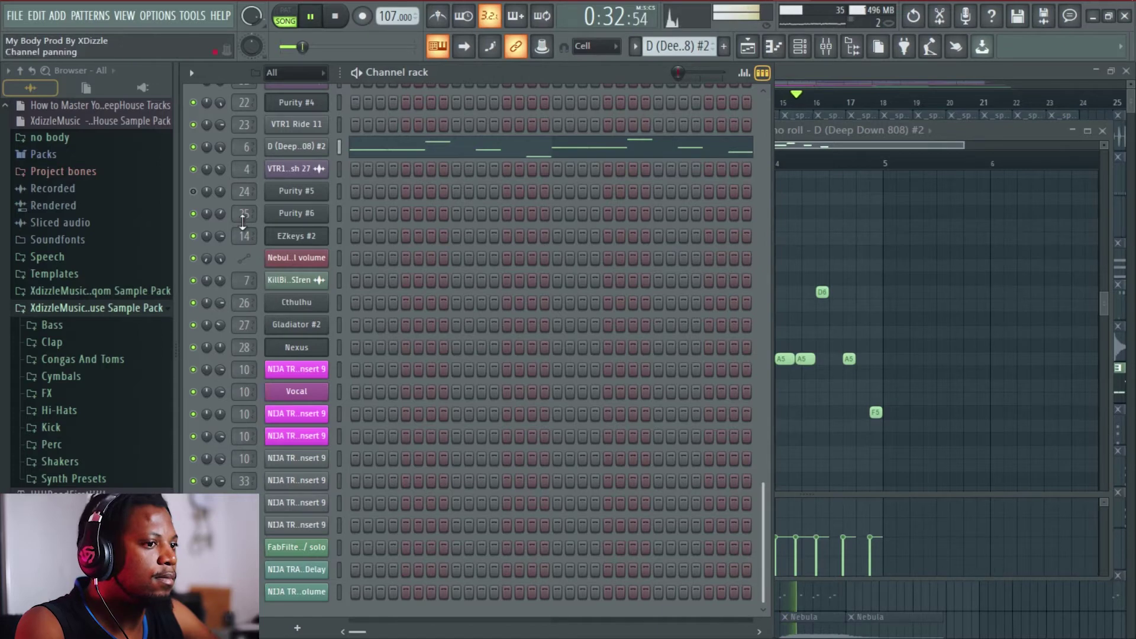
click(826, 71)
scroll(826, 96, up, 2)
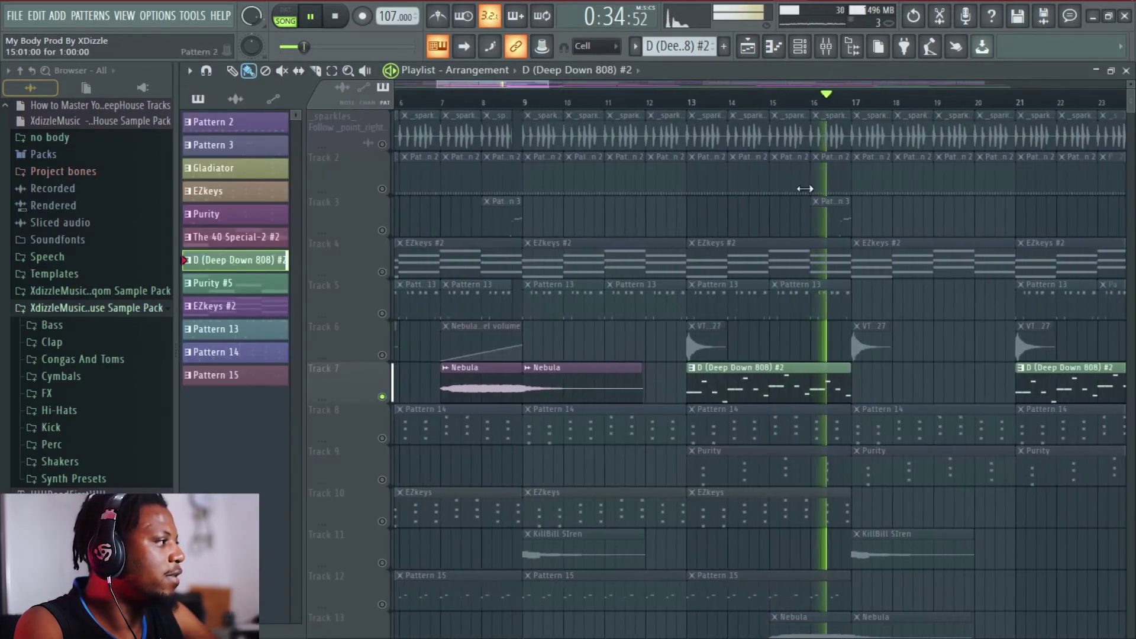
- Stop playback, inspect the D (Deep Down 808) #2 insert in the mixer, and save the project from the playlist
double_click(753, 388)
key(space)
key(F9)
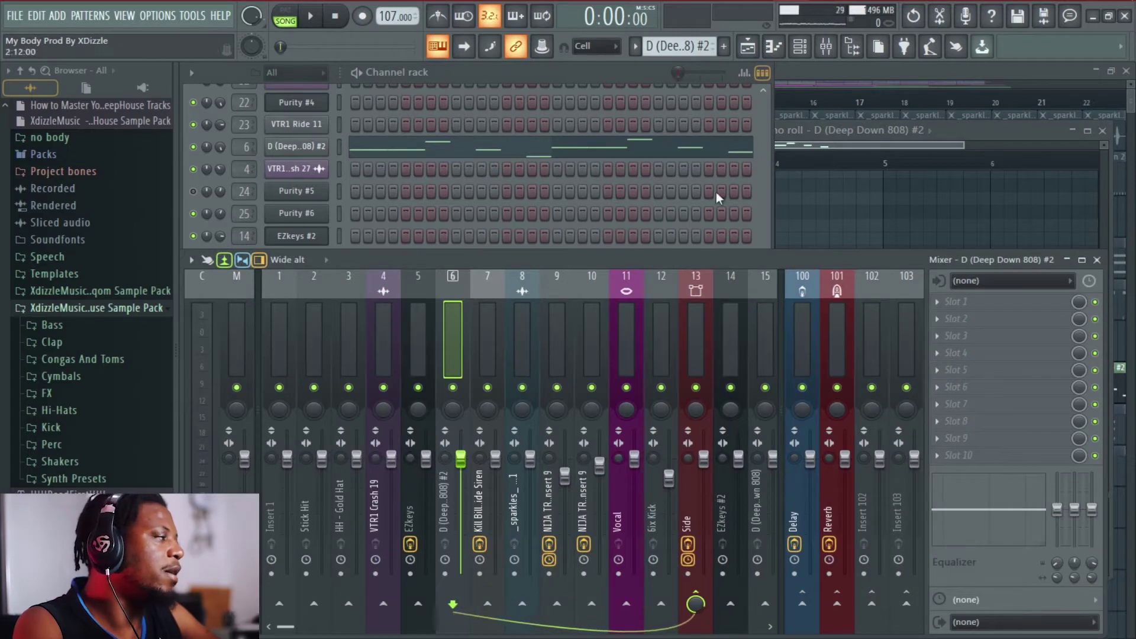
click(939, 70)
scroll(824, 107, down, 2)
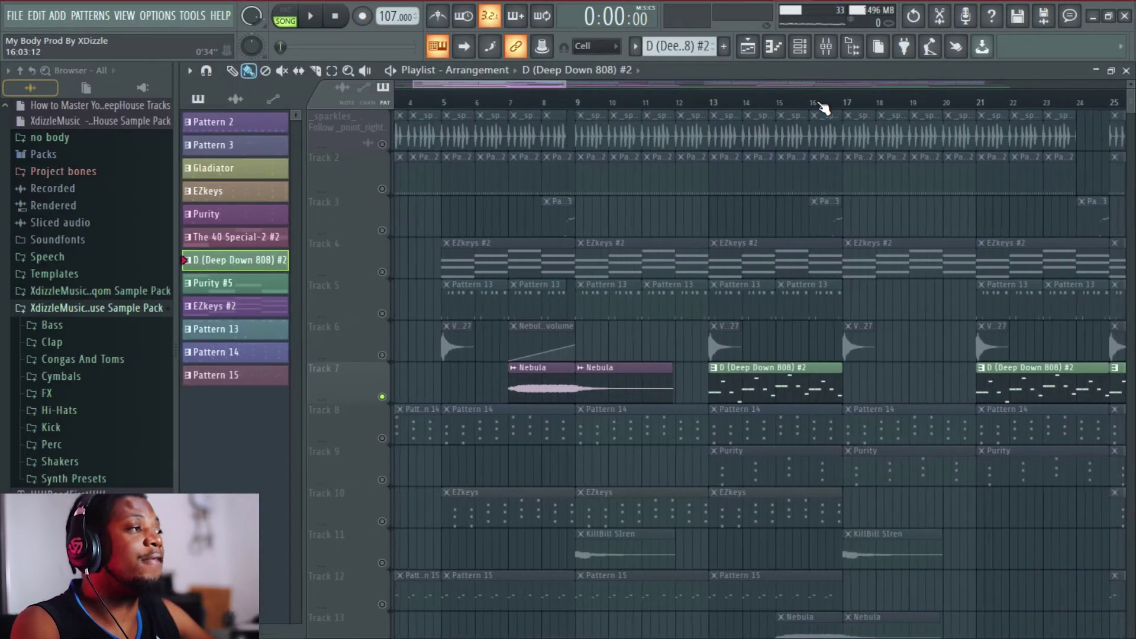
key(ctrl+s)
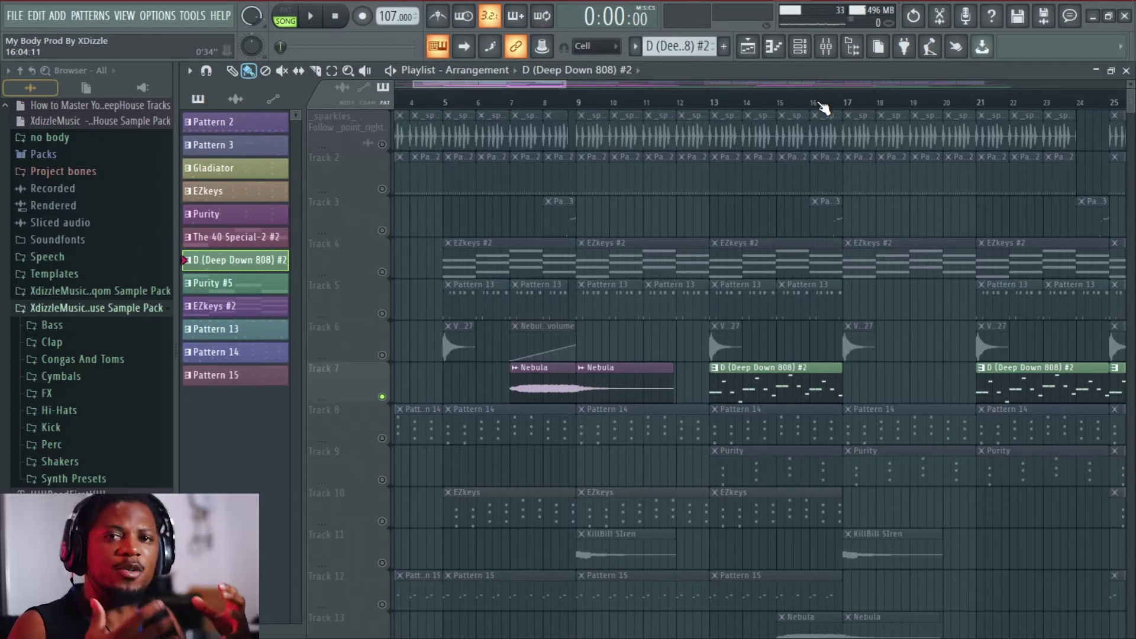
- Place the playhead at bar 13, turn off the solo on Track 7, and select bars 13 to 16 as the loop range
click(714, 104)
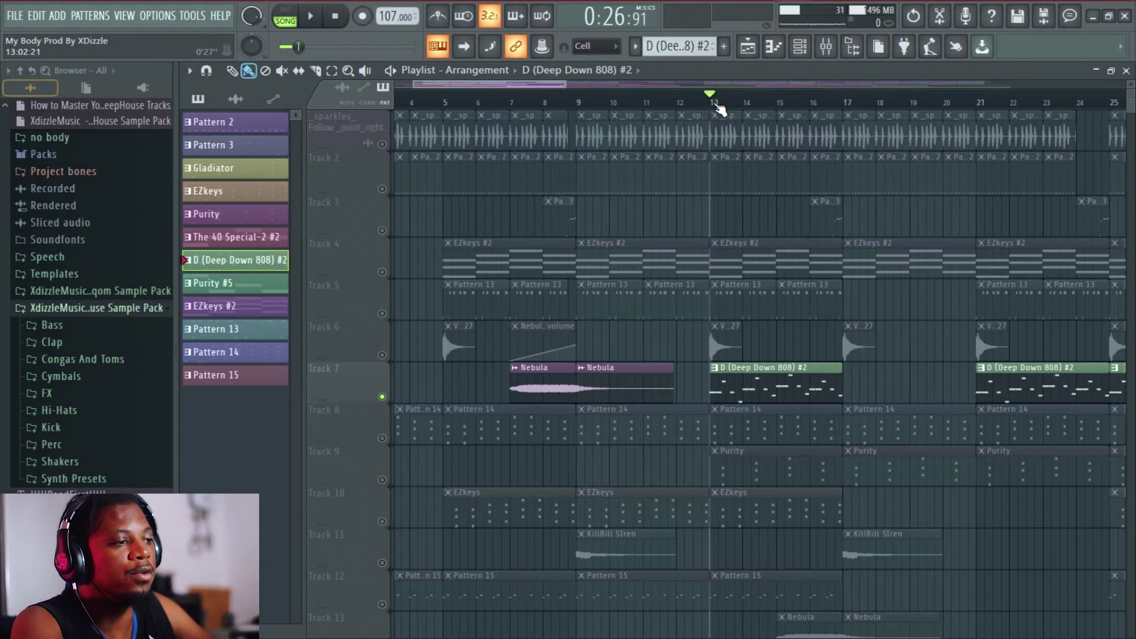
right_click(381, 396)
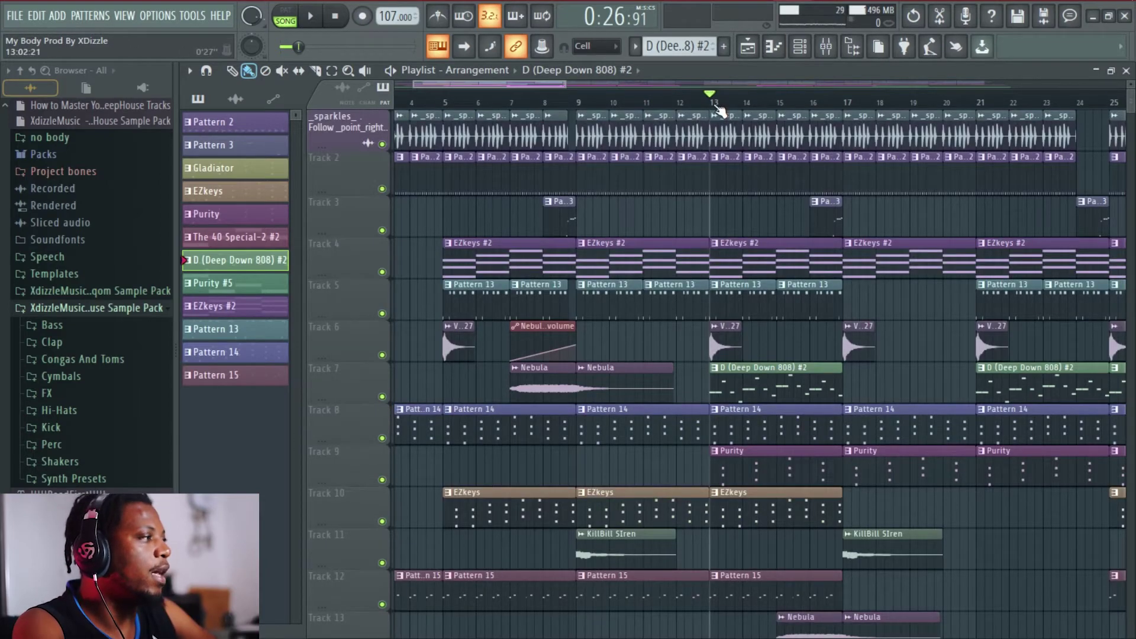
drag(714, 106, 839, 108)
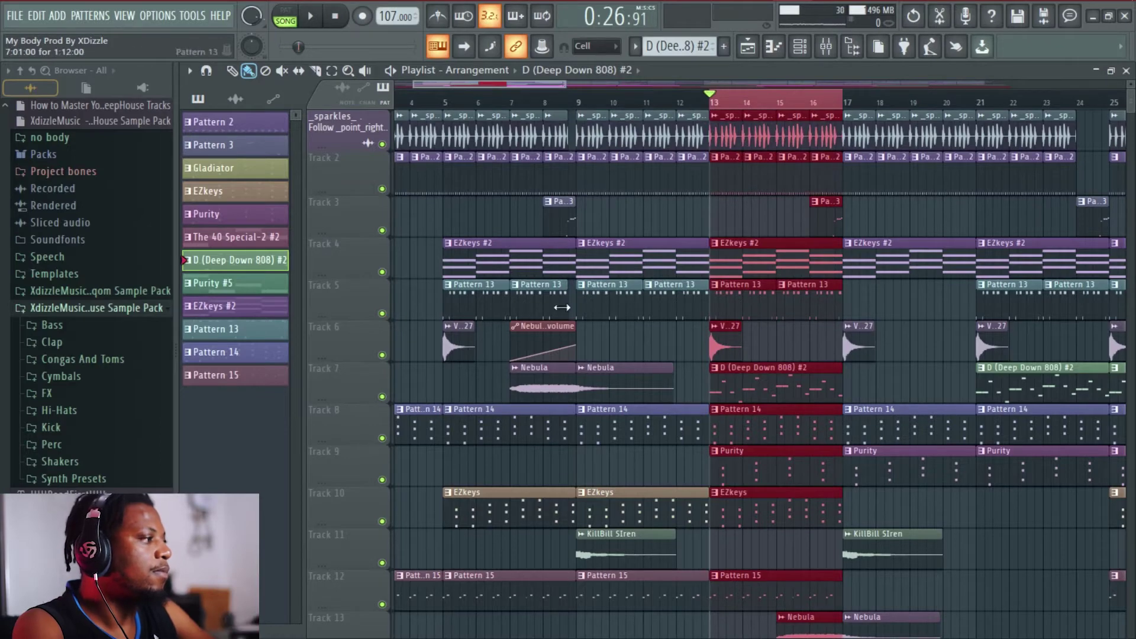
- Play the loop over bars 13 to 16 and look over its instrument and vocal tracks in the playlist
scroll(606, 221, down, 5)
key(space)
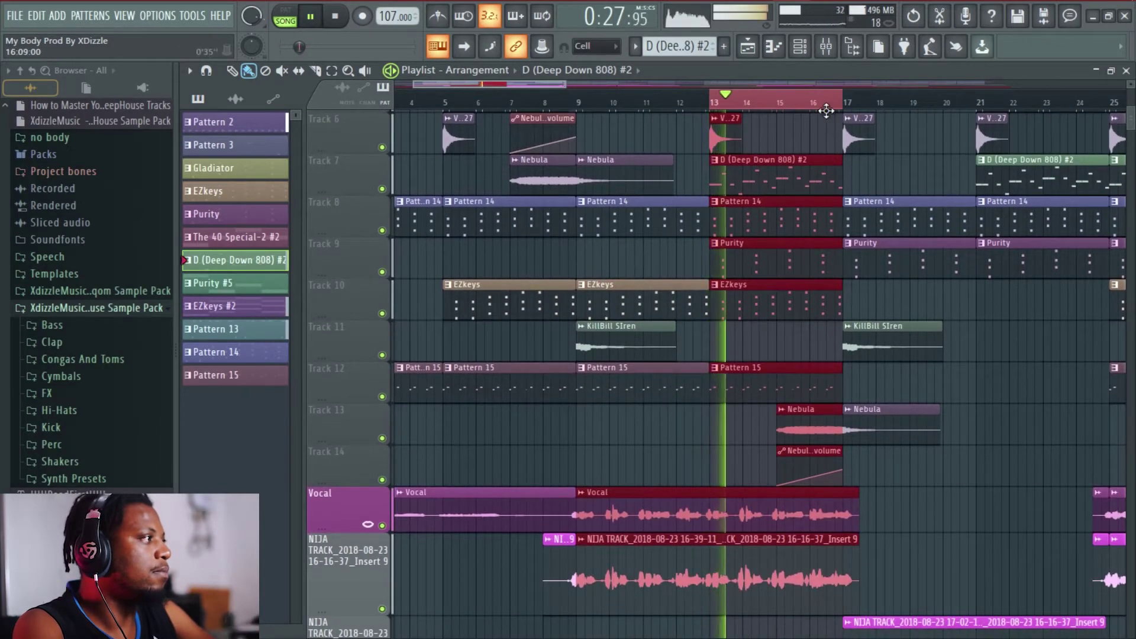
scroll(832, 112, up, 3)
scroll(744, 90, up, 4)
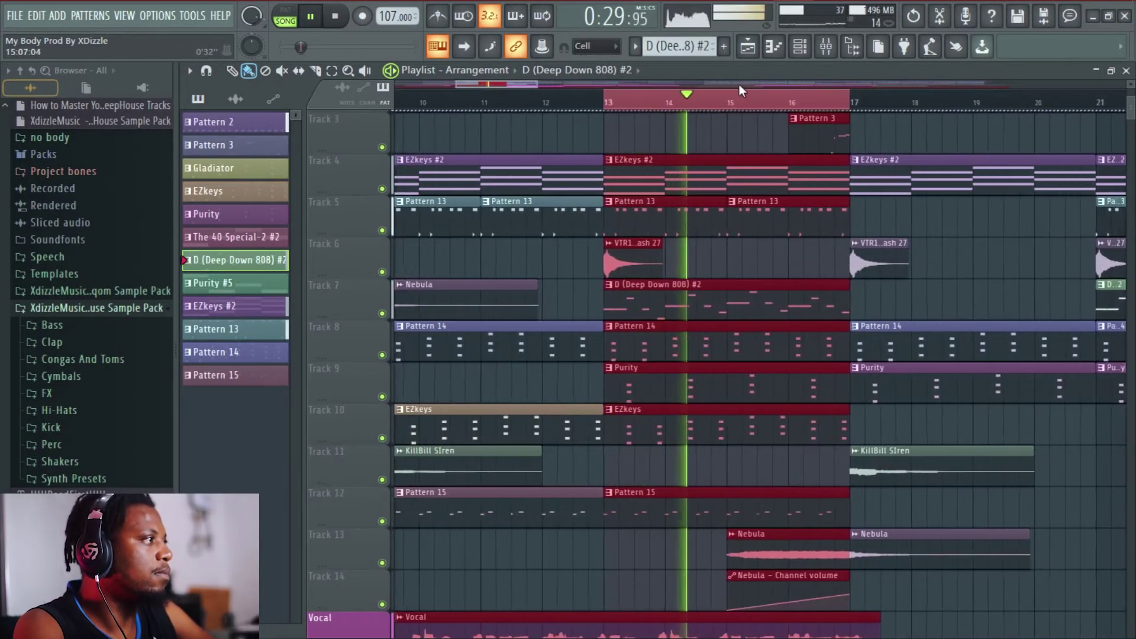
drag(520, 84, 524, 83)
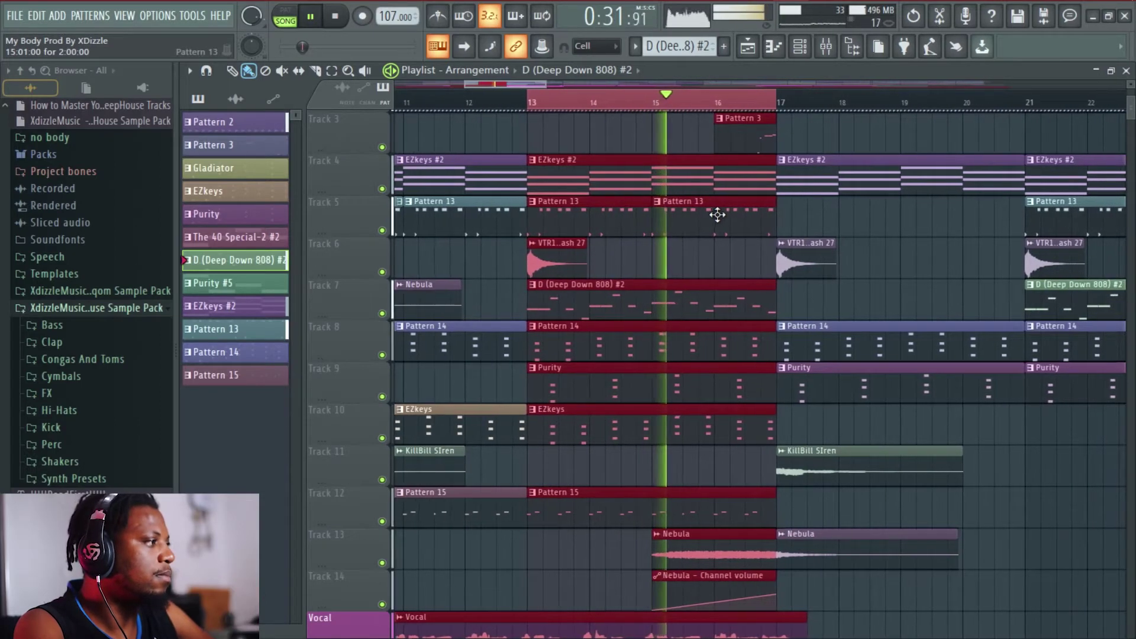
scroll(717, 214, down, 3)
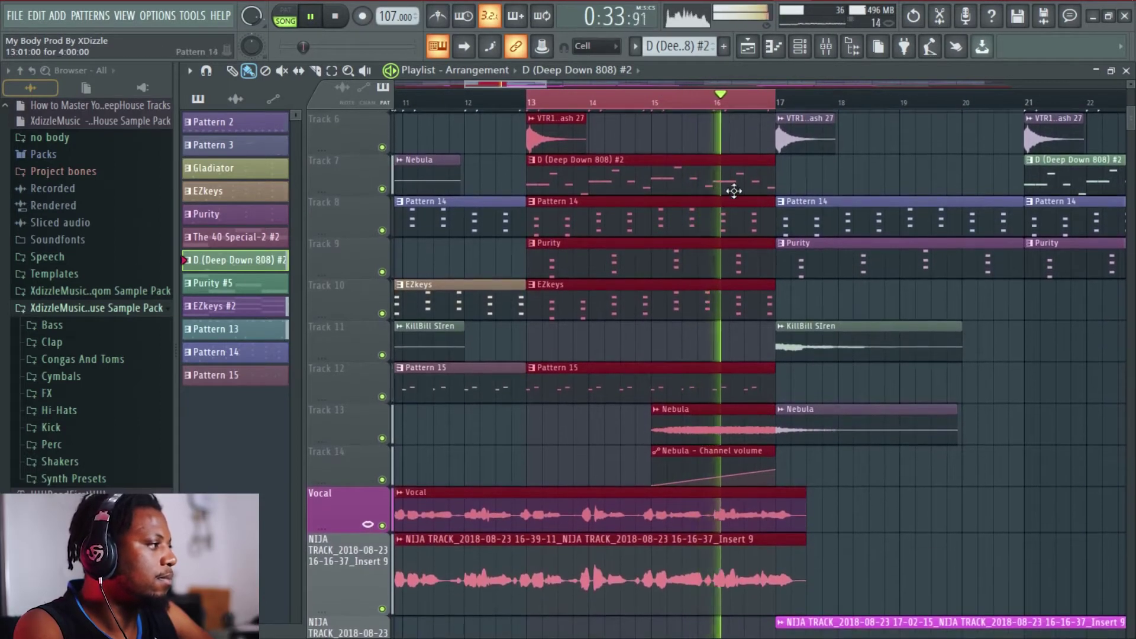
scroll(723, 140, up, 5)
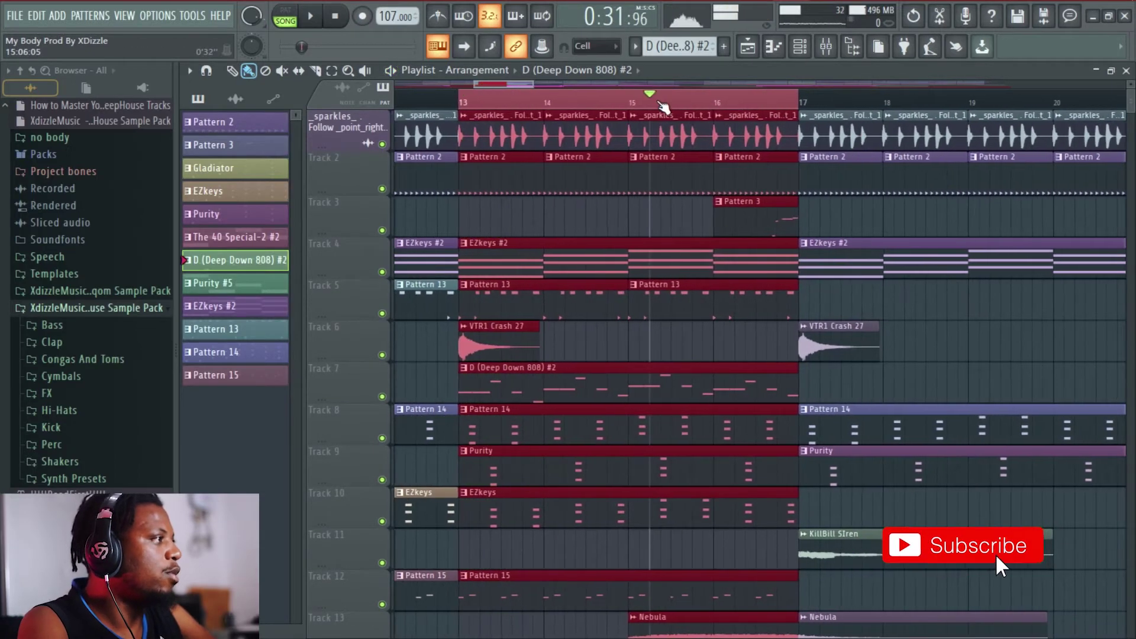
- Open Pattern 3 from bar 16 in the channel rack and switch playback to pattern mode
scroll(663, 106, down, 3)
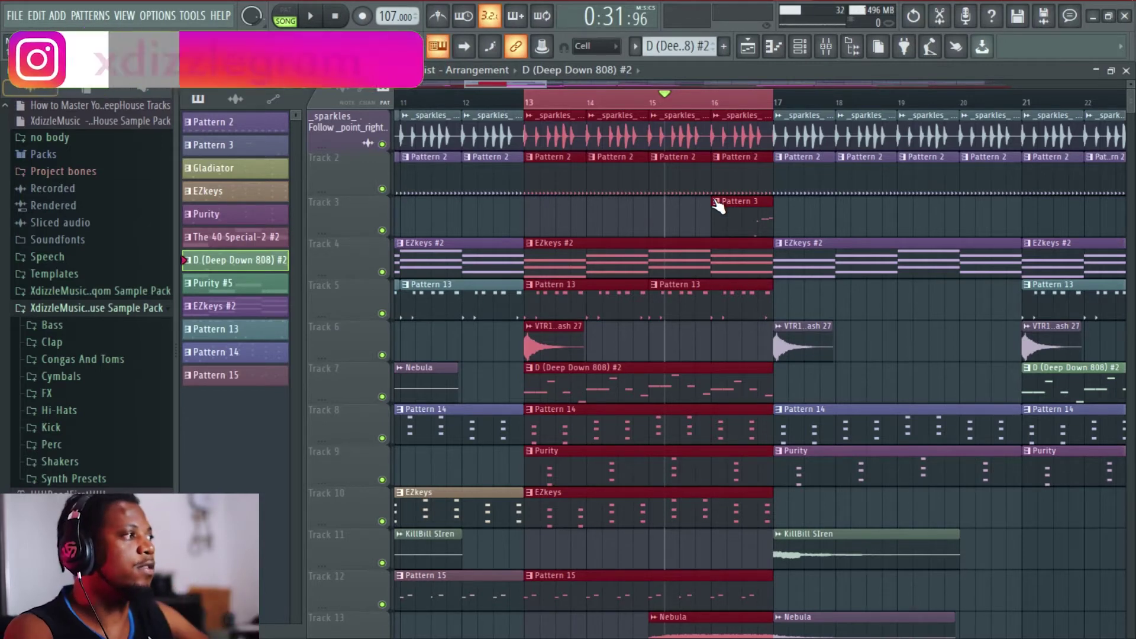
scroll(776, 108, up, 3)
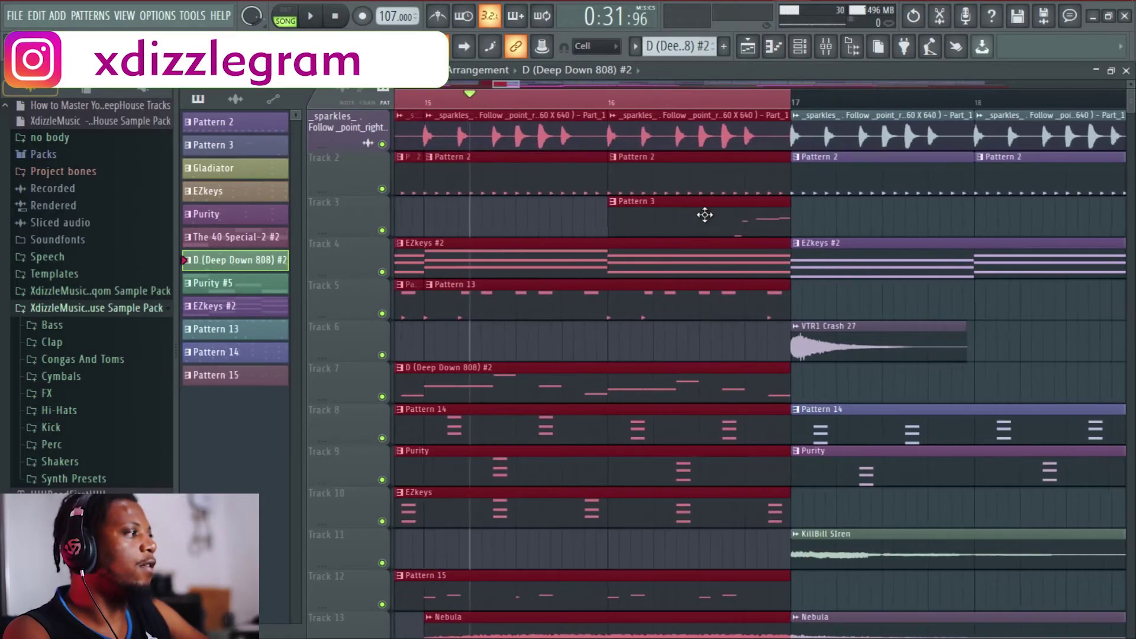
double_click(706, 213)
scroll(505, 158, up, 5)
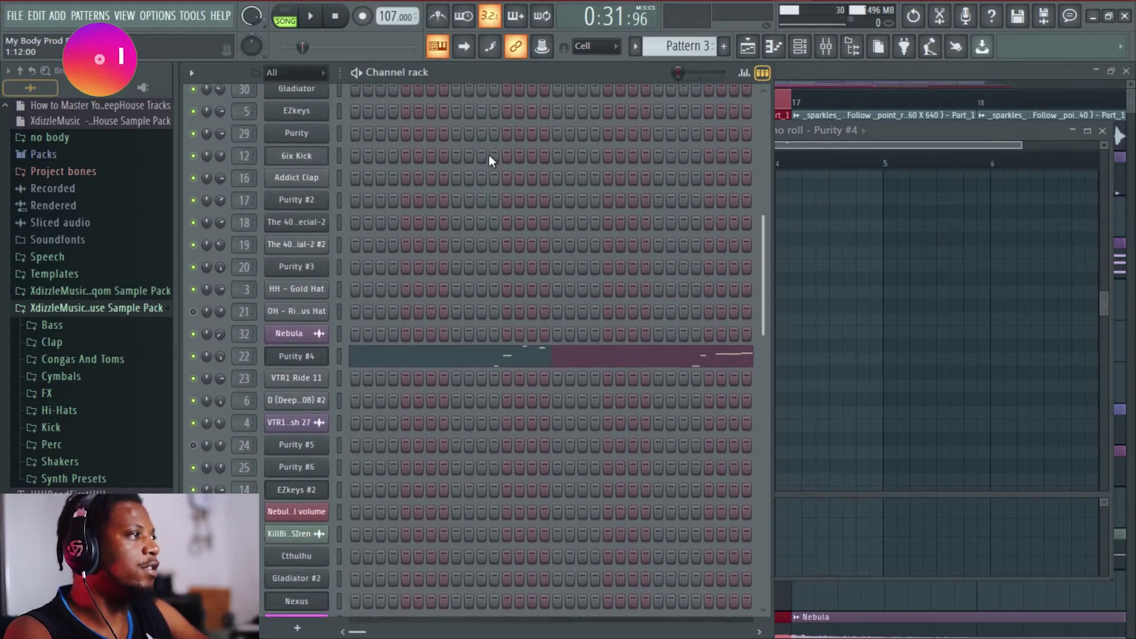
key(l)
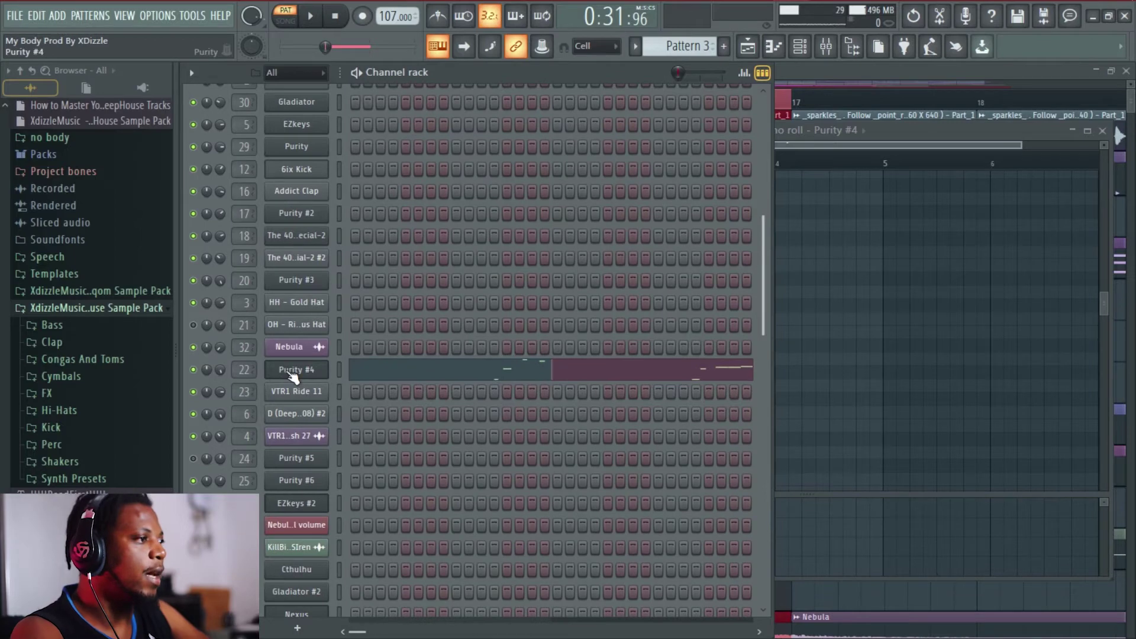
- Inspect the Purity #4 instrument and its preset used in Pattern 3, and return to the playlist
click(289, 373)
drag(680, 148, 636, 131)
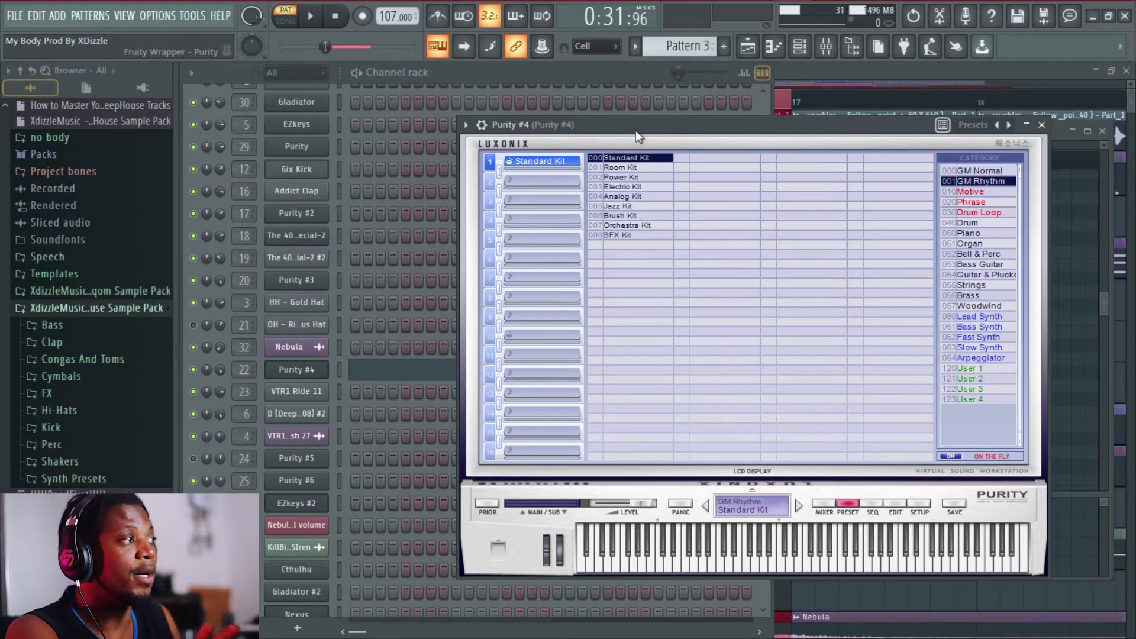
click(612, 72)
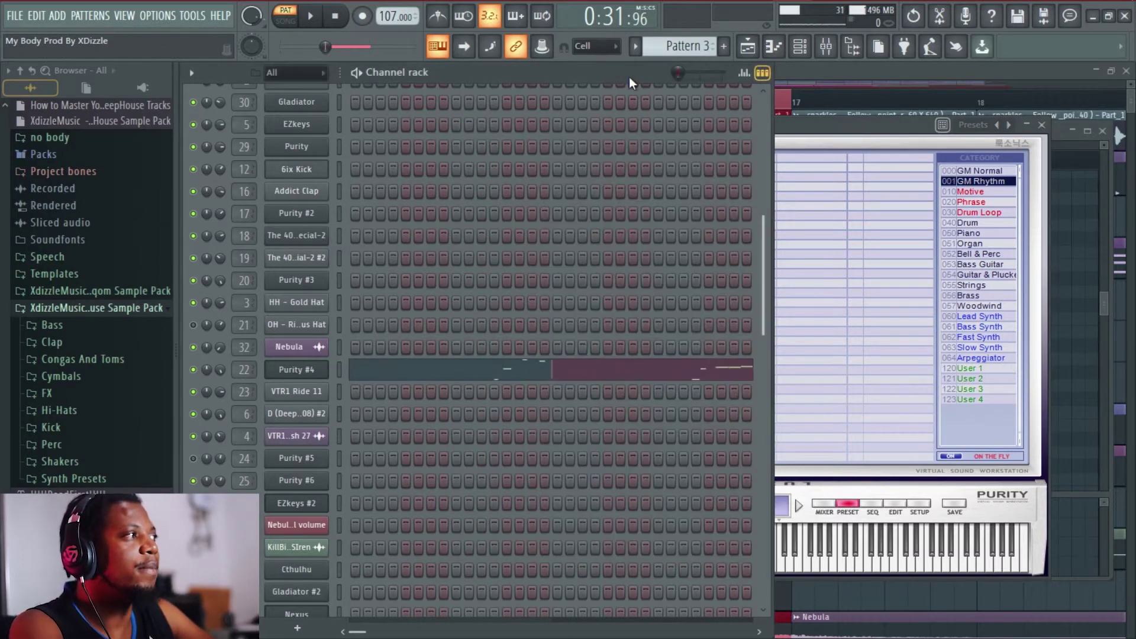
click(831, 127)
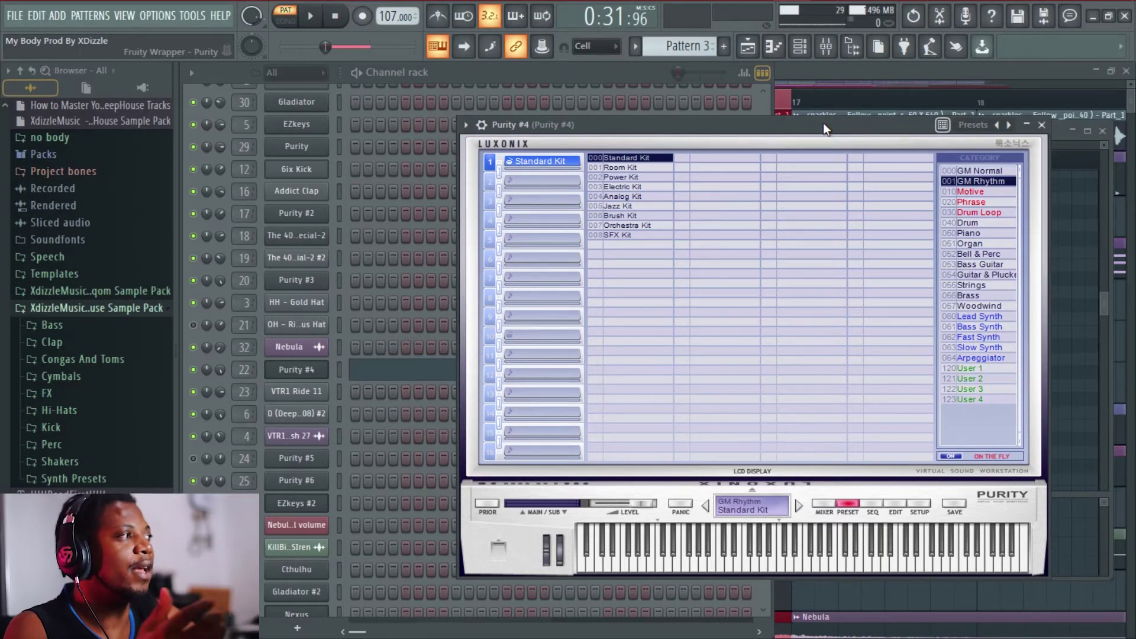
key(F5)
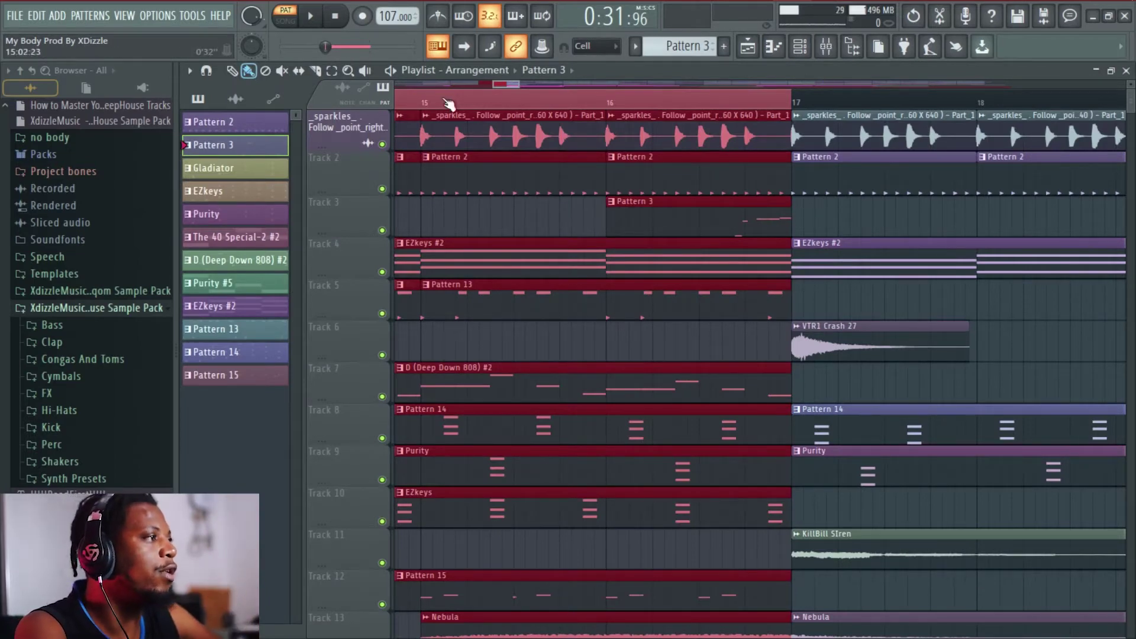
- Clear the loop range, place the playhead at bar 15, and start playback in song mode
double_click(425, 106)
key(l)
key(space)
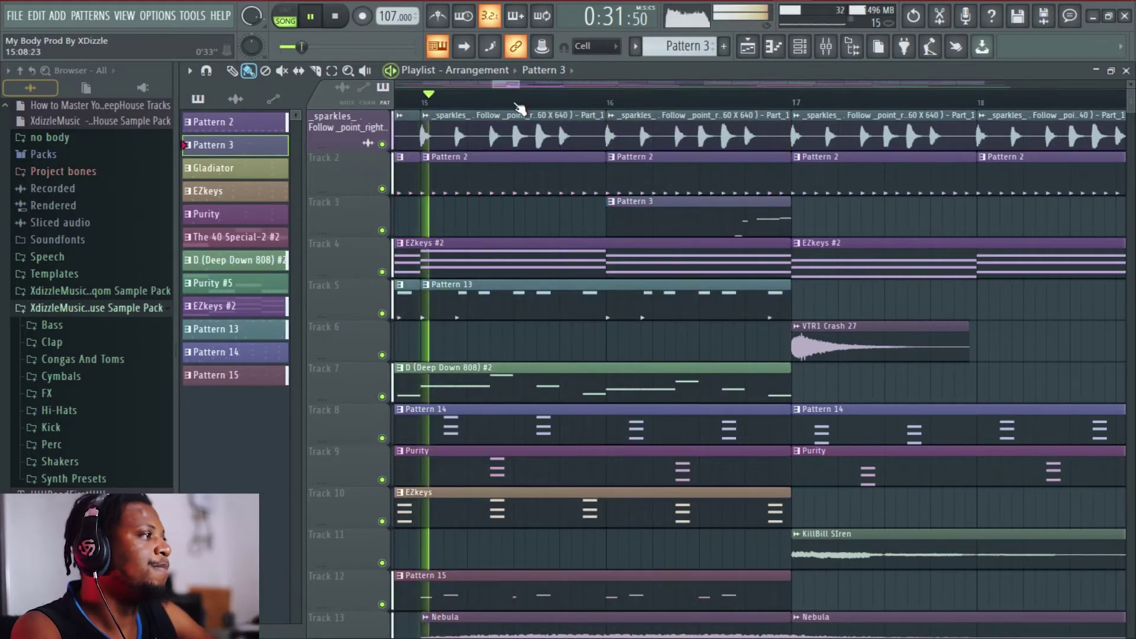
- Look over the lower playlist tracks down to the vocals during playback, and stop the song
scroll(508, 101, down, 2)
scroll(512, 106, down, 1)
scroll(644, 266, down, 6)
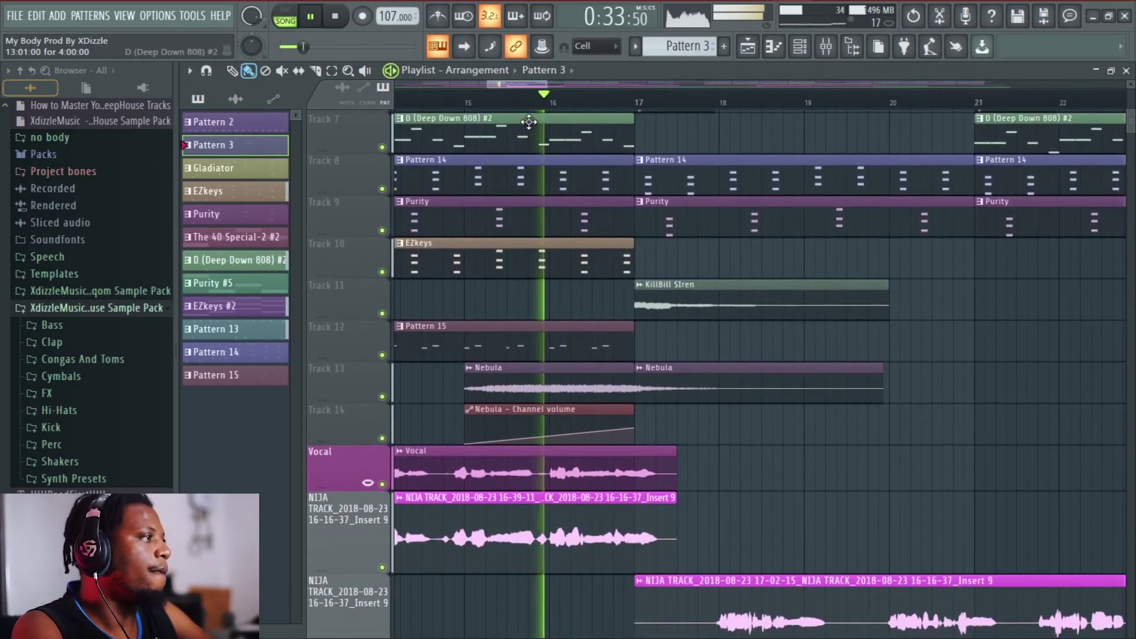
scroll(597, 189, down, 5)
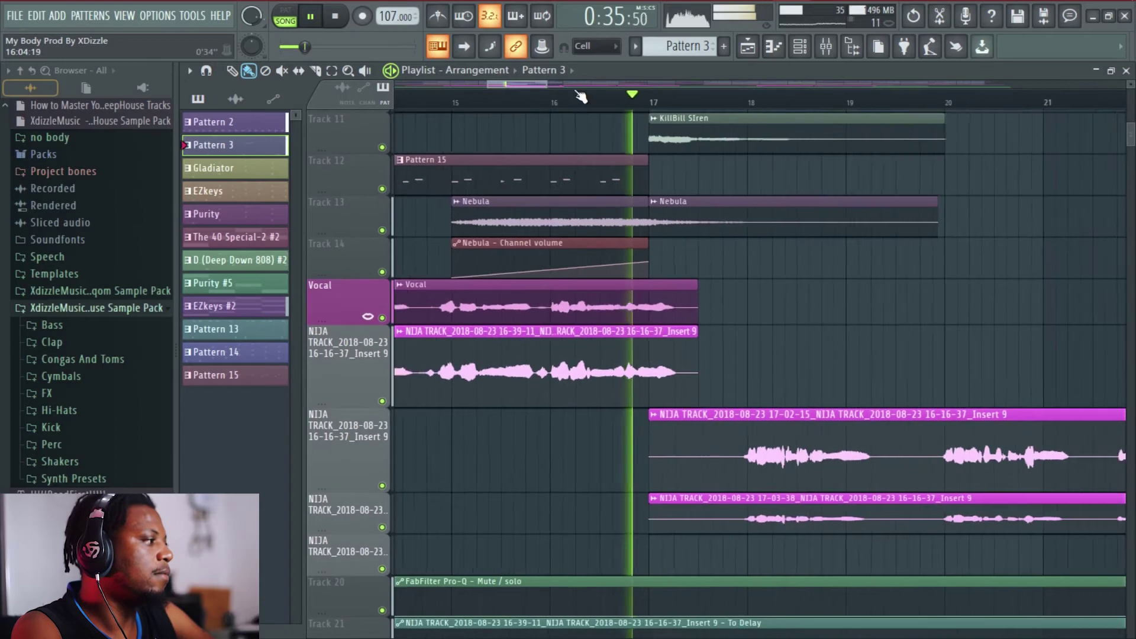
scroll(562, 210, down, 5)
key(space)
- Open the vocal clip on the track below Vocal, and close its channel settings
scroll(568, 218, up, 3)
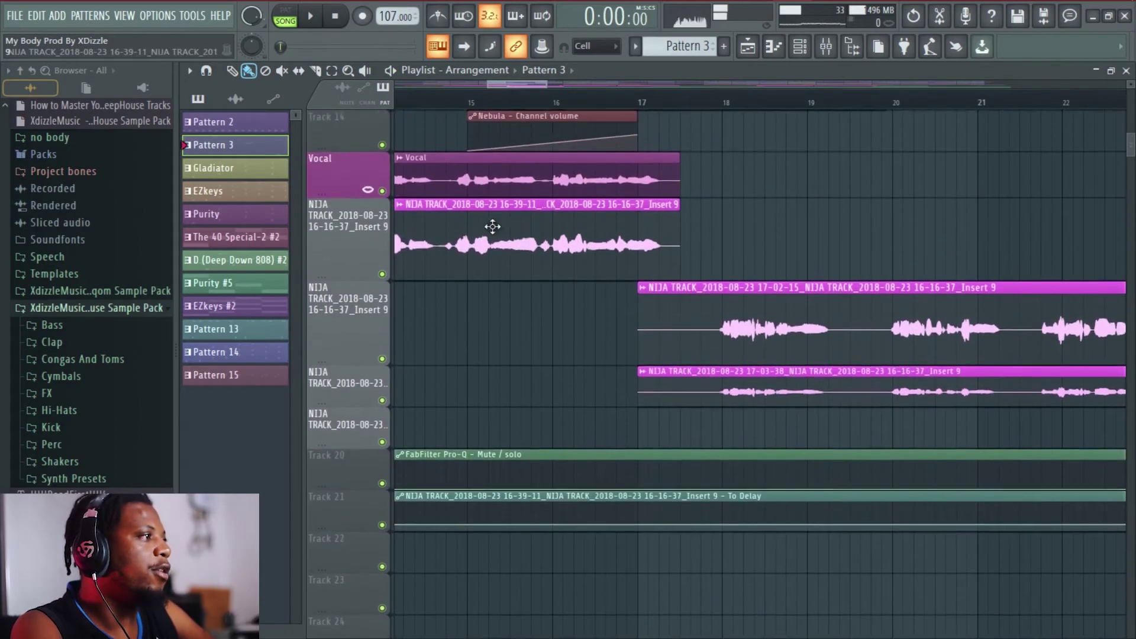
click(519, 234)
double_click(520, 235)
key(Escape)
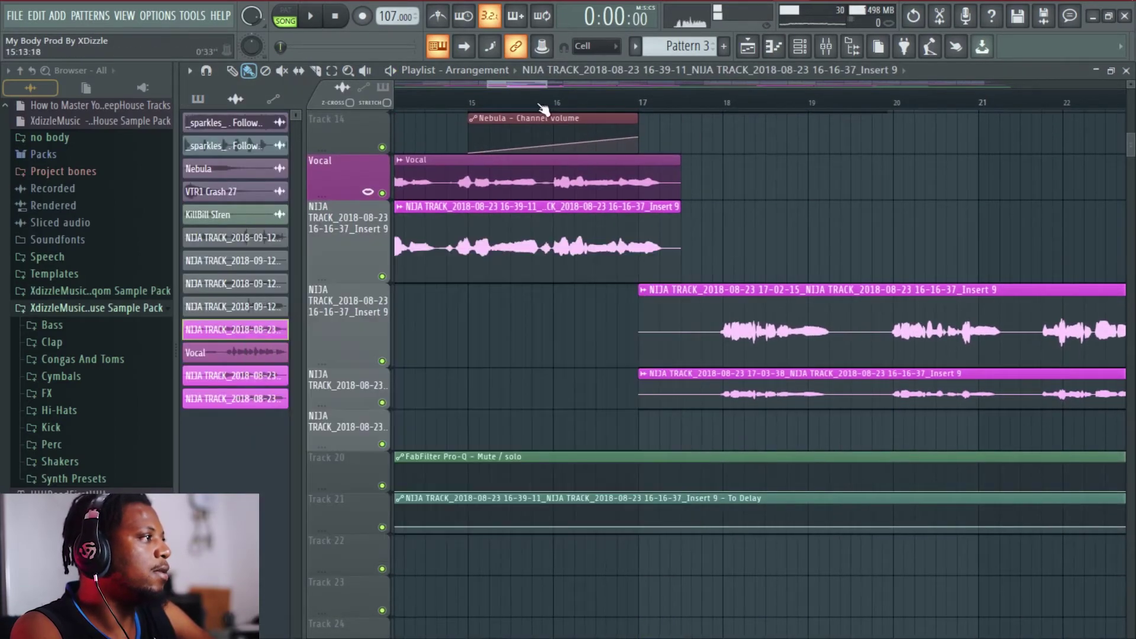
- Select bars 9 to 16 as the loop range and place the playhead at bar 9
scroll(546, 105, down, 3)
scroll(548, 106, down, 4)
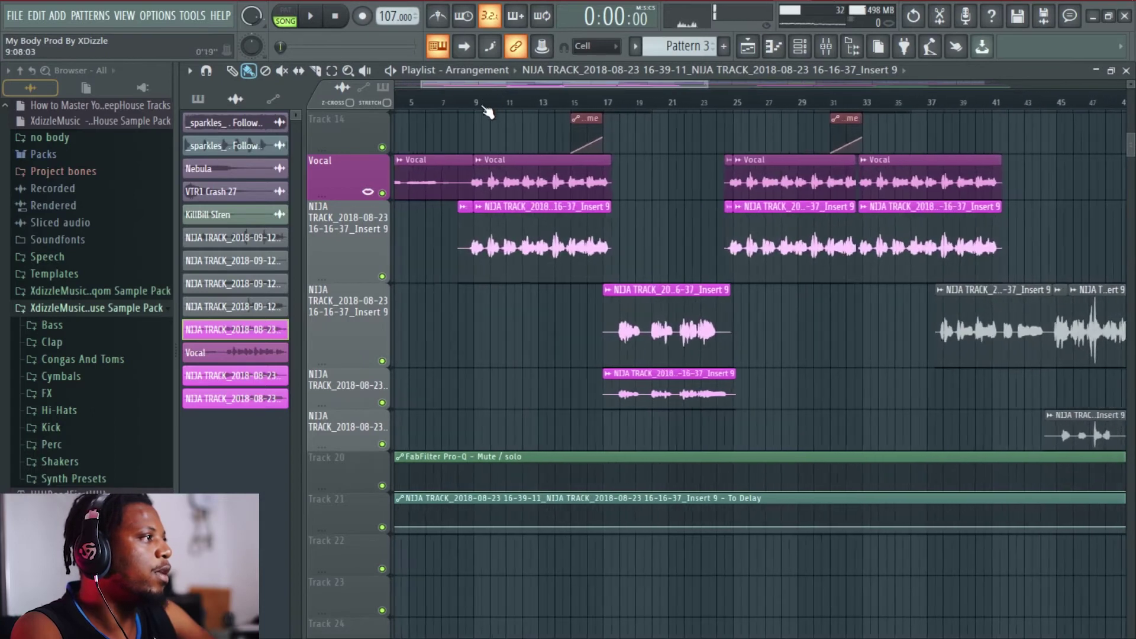
drag(463, 105, 627, 112)
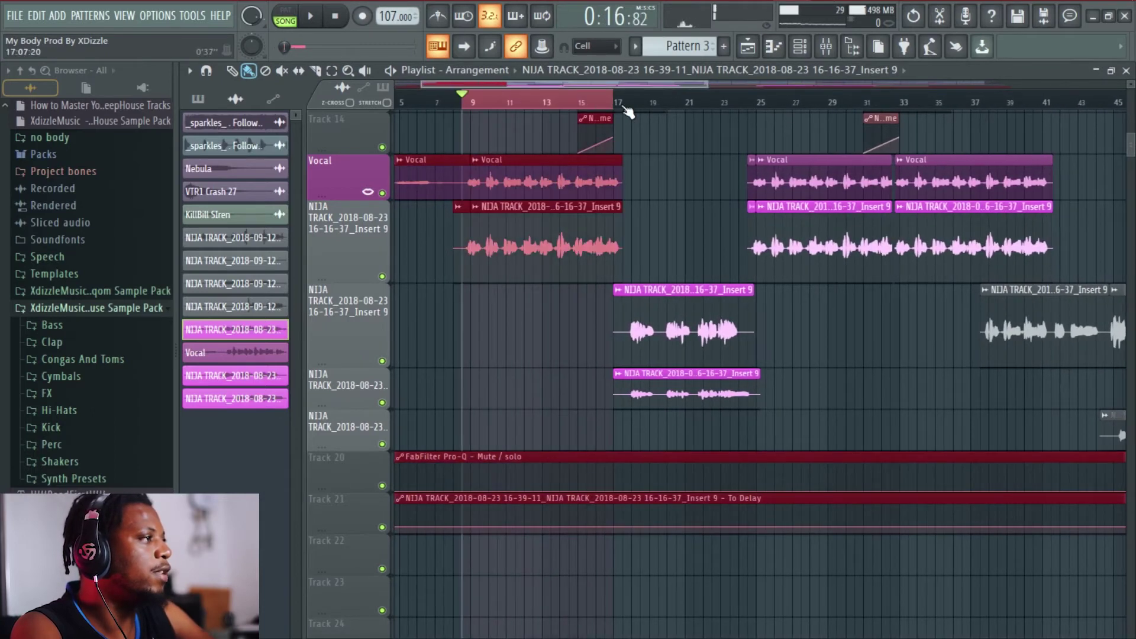
click(474, 106)
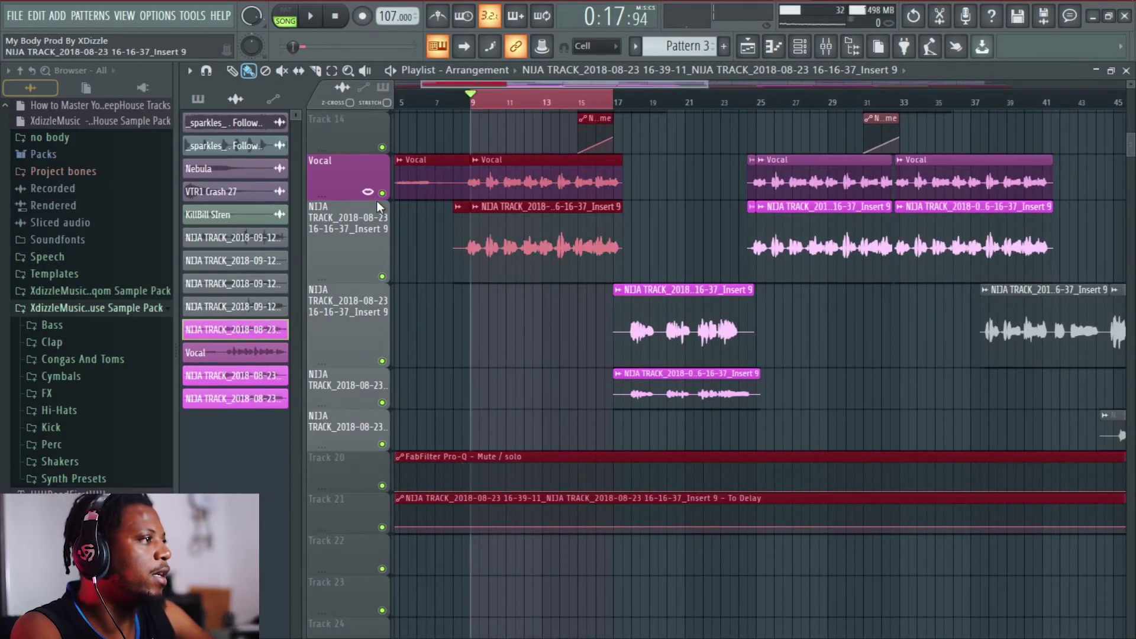
- Play the loop range with the Vocal track soloed
right_click(382, 194)
right_click(382, 277)
key(space)
scroll(486, 106, up, 1)
scroll(485, 108, up, 2)
right_click(382, 193)
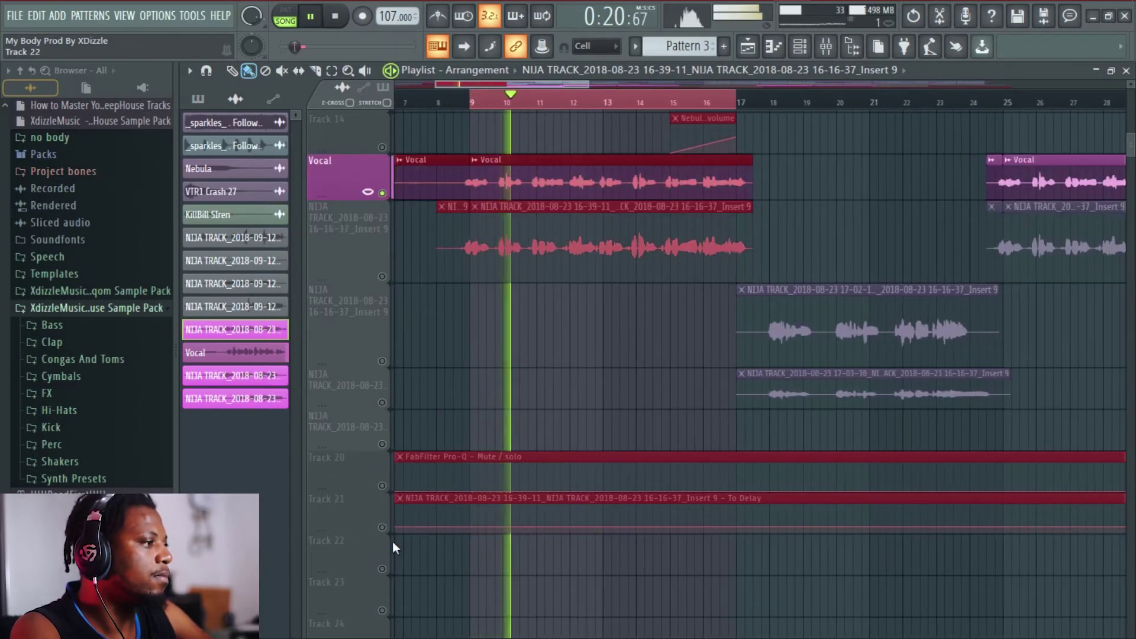
- Unmute the automation on Tracks 20 and 21 and the NIJA TRACK vocal directly below the Vocal track
click(382, 486)
click(383, 527)
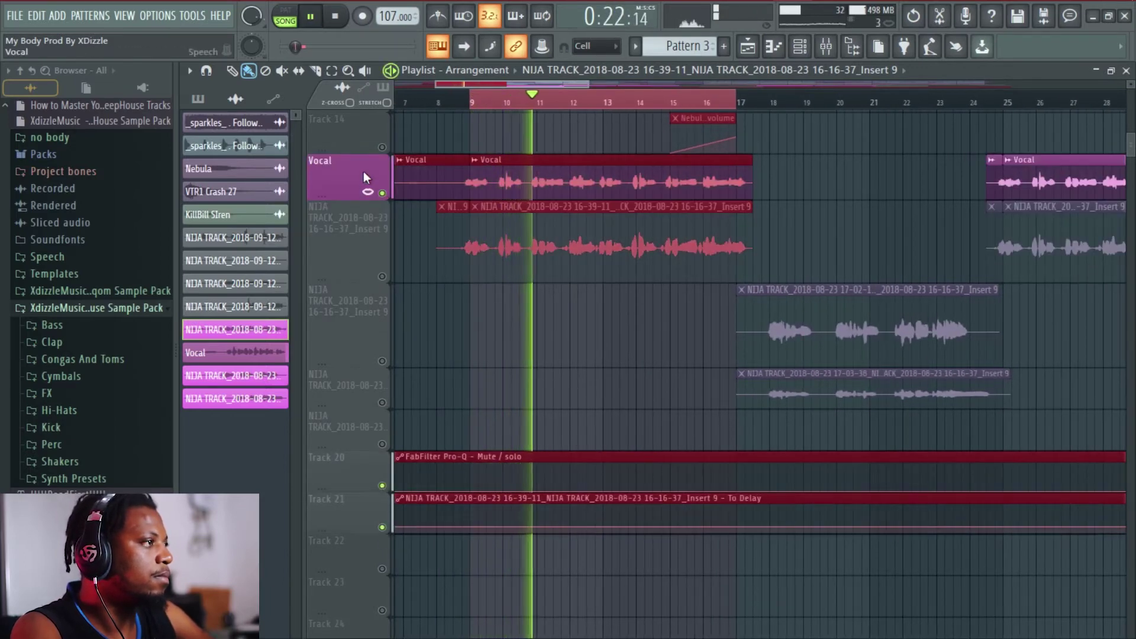
click(382, 277)
scroll(556, 109, up, 2)
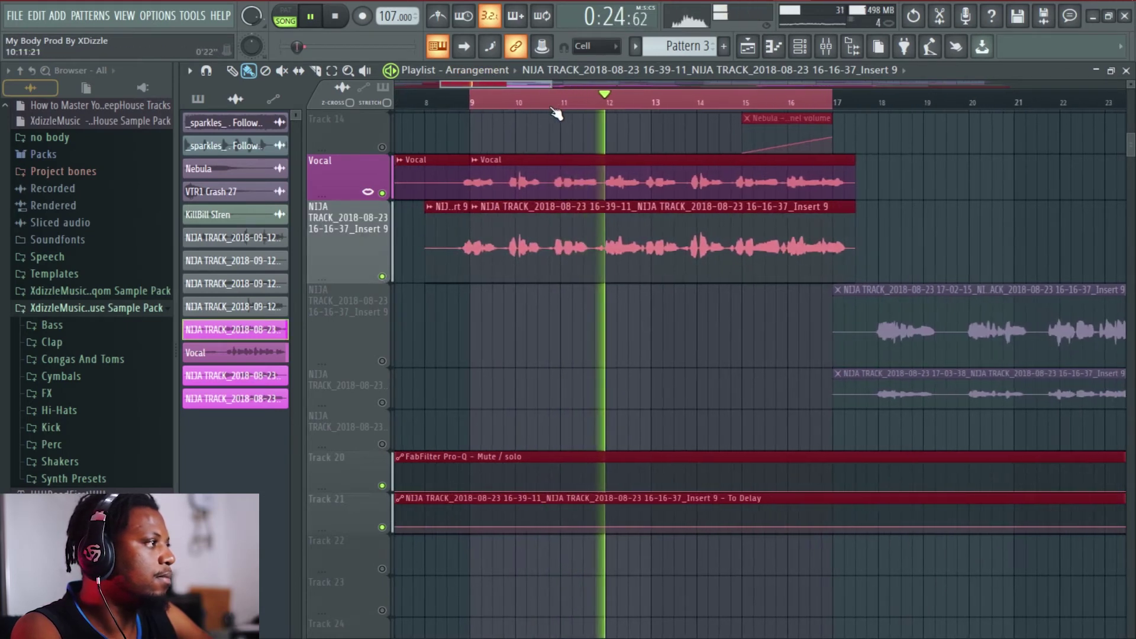
- Show mixer insert 10 for the NIJA TRACK vocal, stop playback, and narrow and reposition the mixer window
key(F9)
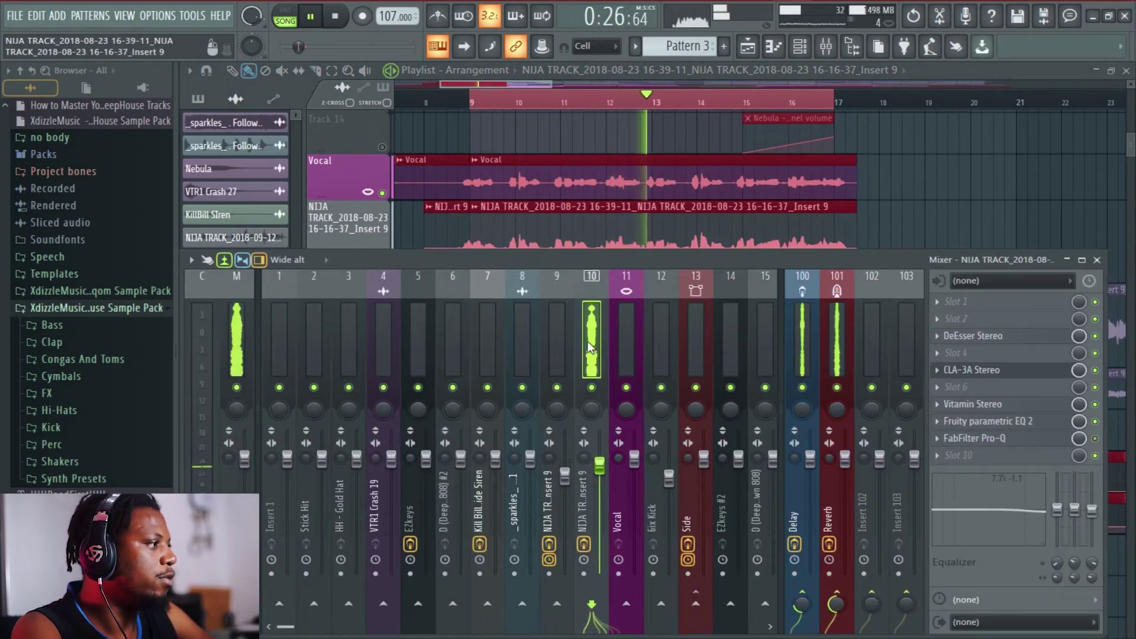
key(space)
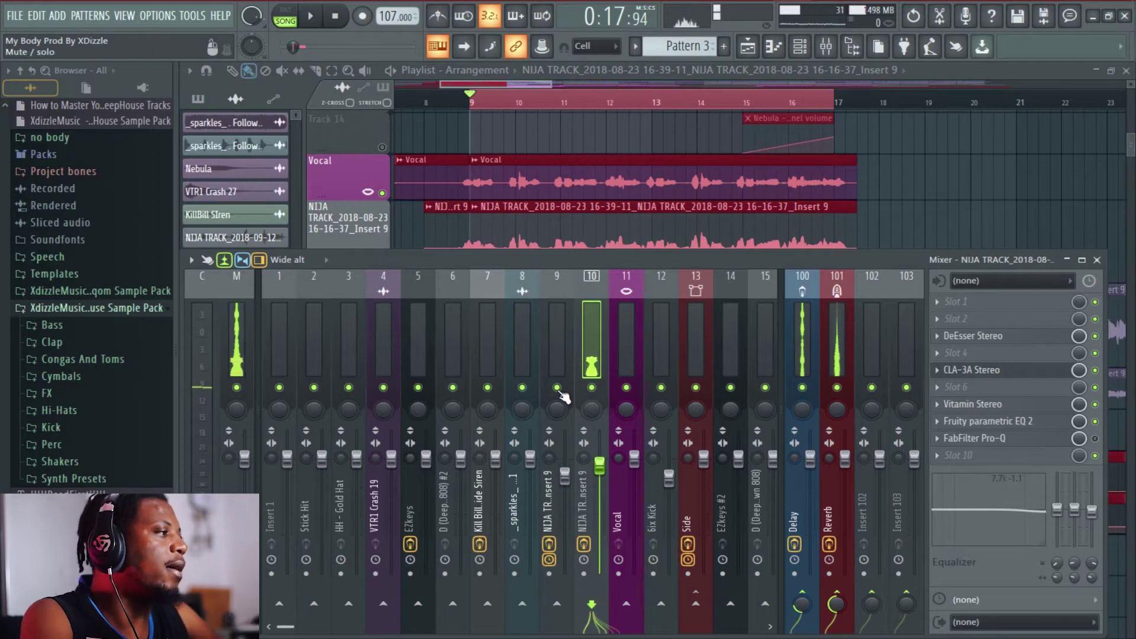
scroll(594, 331, down, 5)
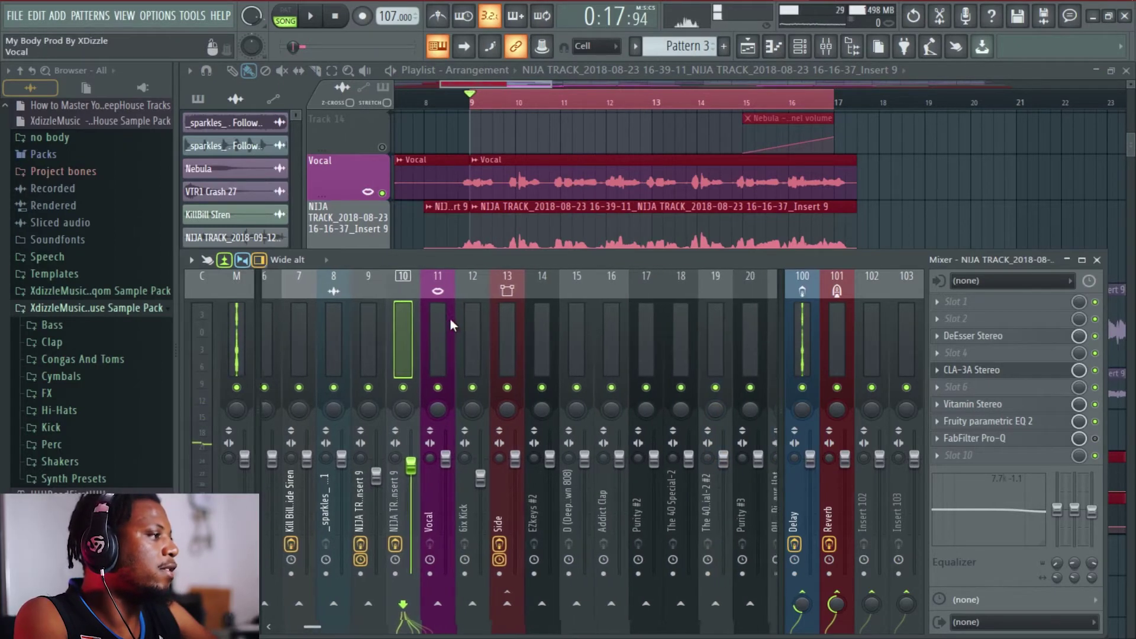
mouse_move(824, 261)
mouse_down()
mouse_move(532, 254)
mouse_move(839, 248)
mouse_up()
drag(1115, 306, 808, 306)
drag(482, 249, 531, 222)
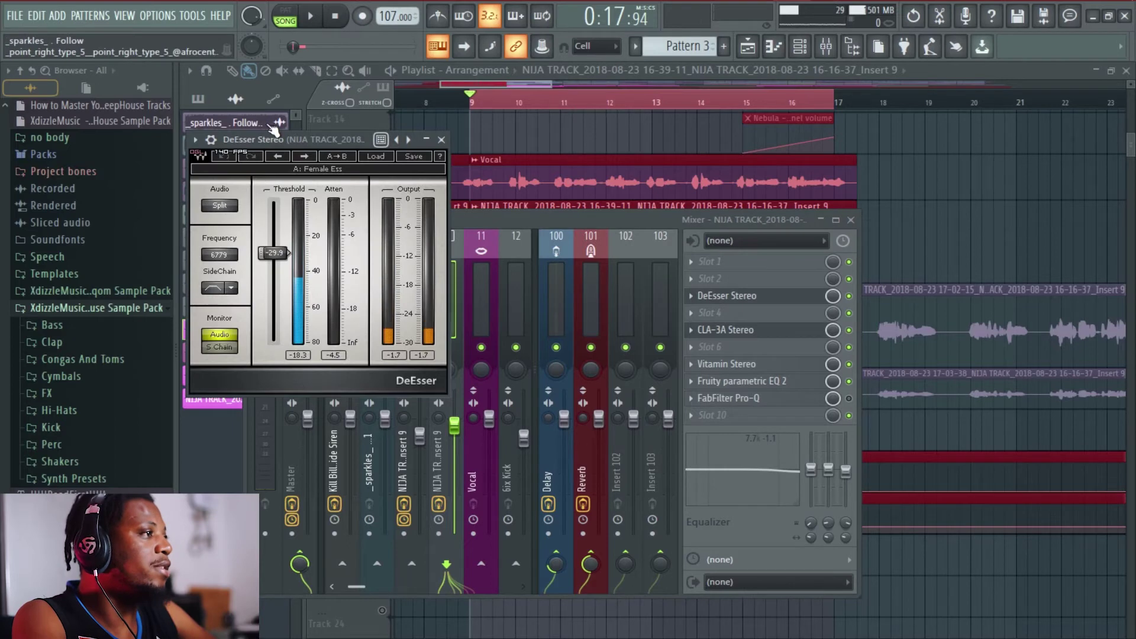
- Inspect the DeEsser Stereo settings on the vocal insert and move its window clear of the mixer
drag(278, 140, 282, 144)
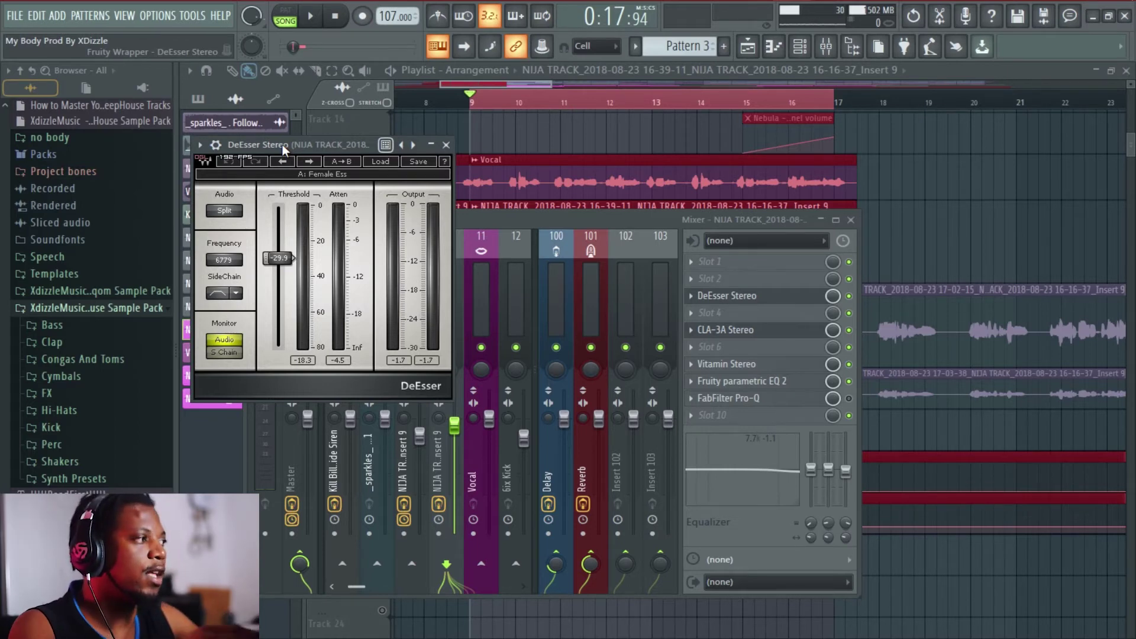
click(742, 296)
click(741, 296)
drag(315, 144, 337, 111)
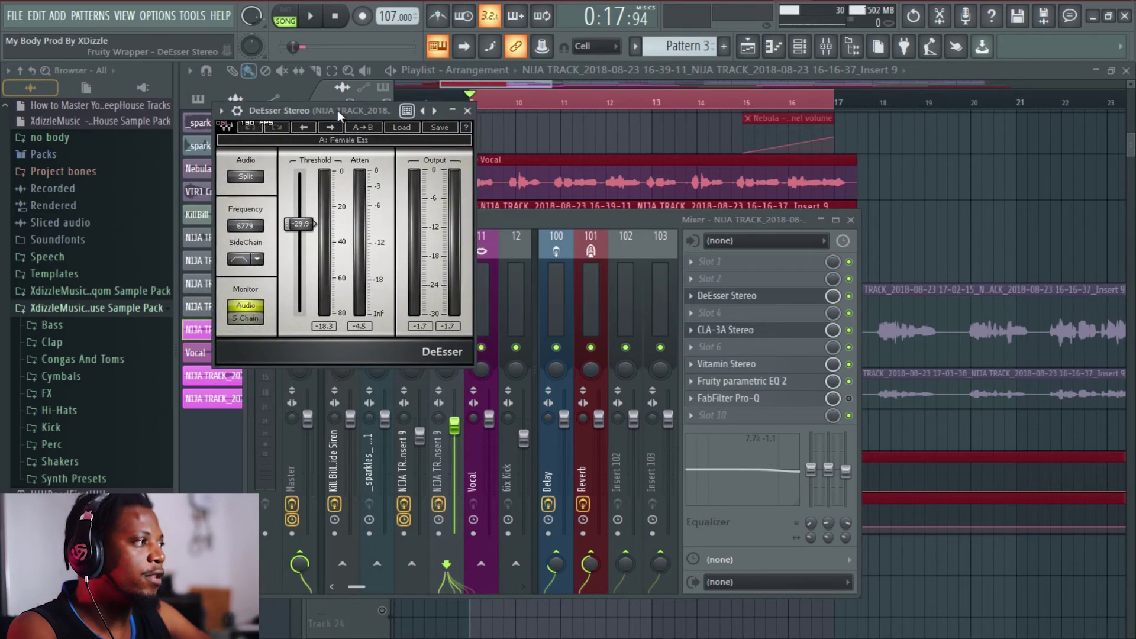
- Inspect the CLA-3A Stereo compressor on the vocal insert and close it
click(641, 232)
click(747, 333)
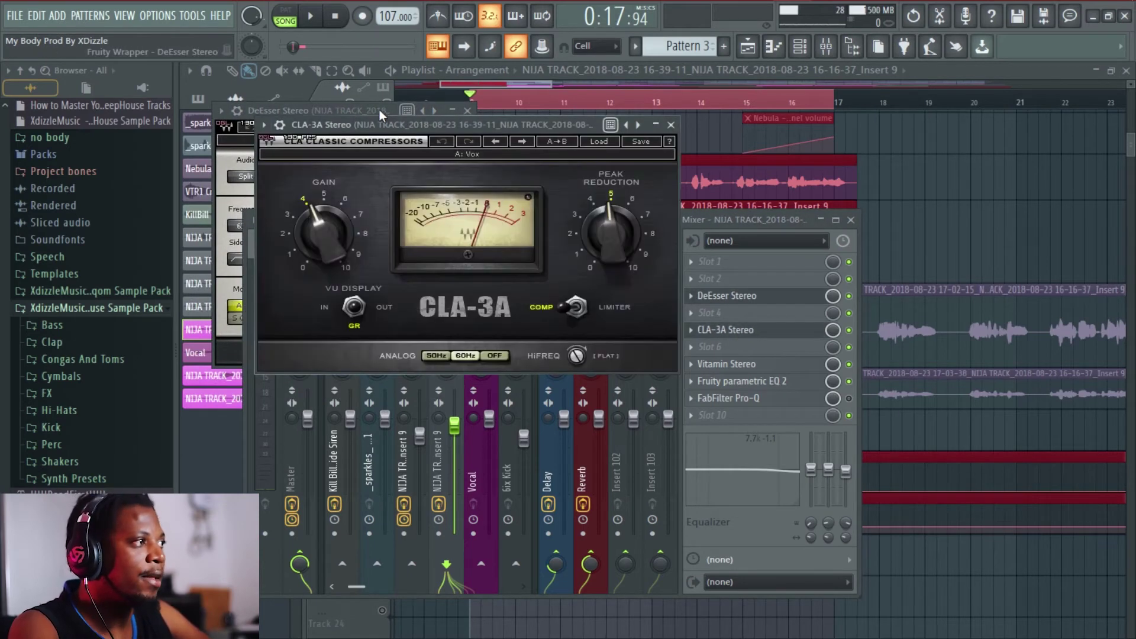
drag(517, 126, 442, 122)
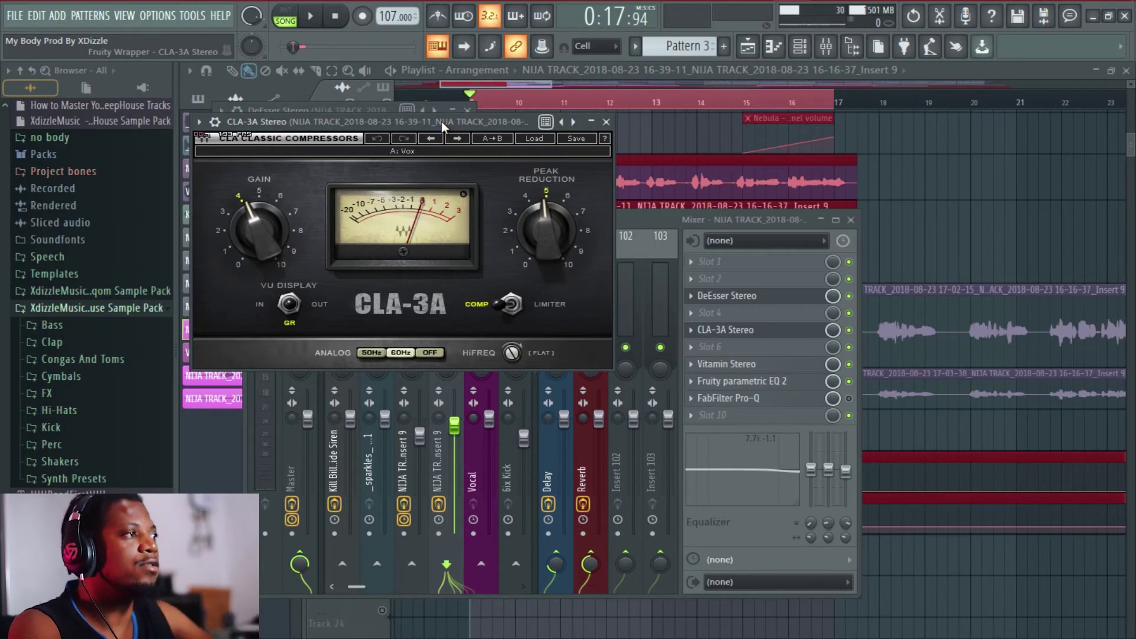
drag(441, 121, 446, 118)
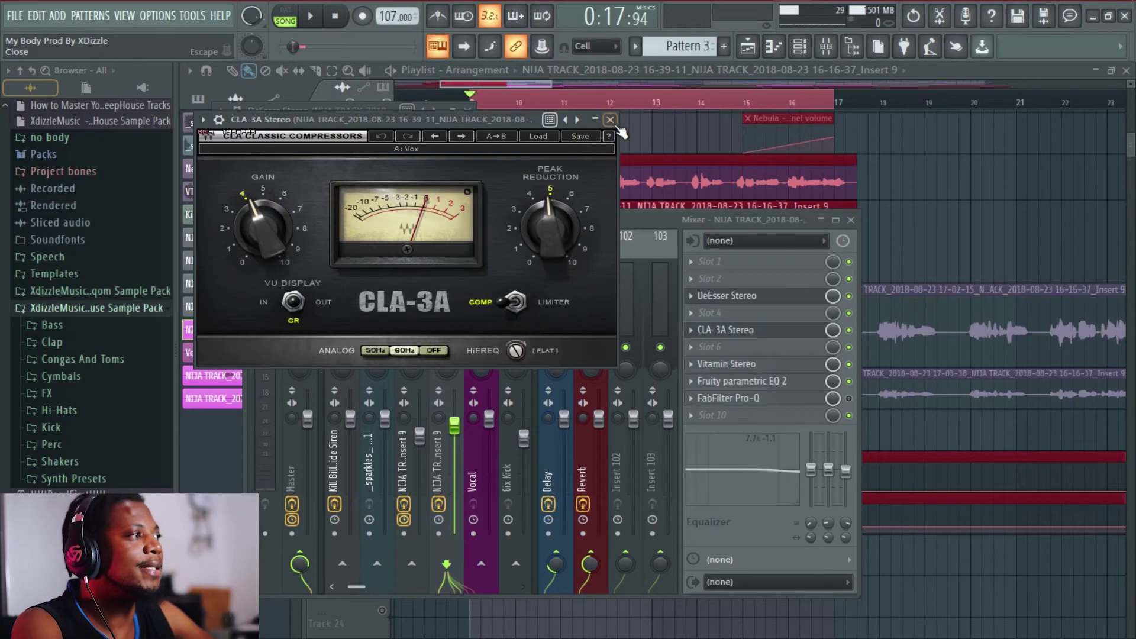
click(610, 119)
- Inspect the band levels of the Vitamin Stereo plugin on the vocal insert and close it
click(734, 364)
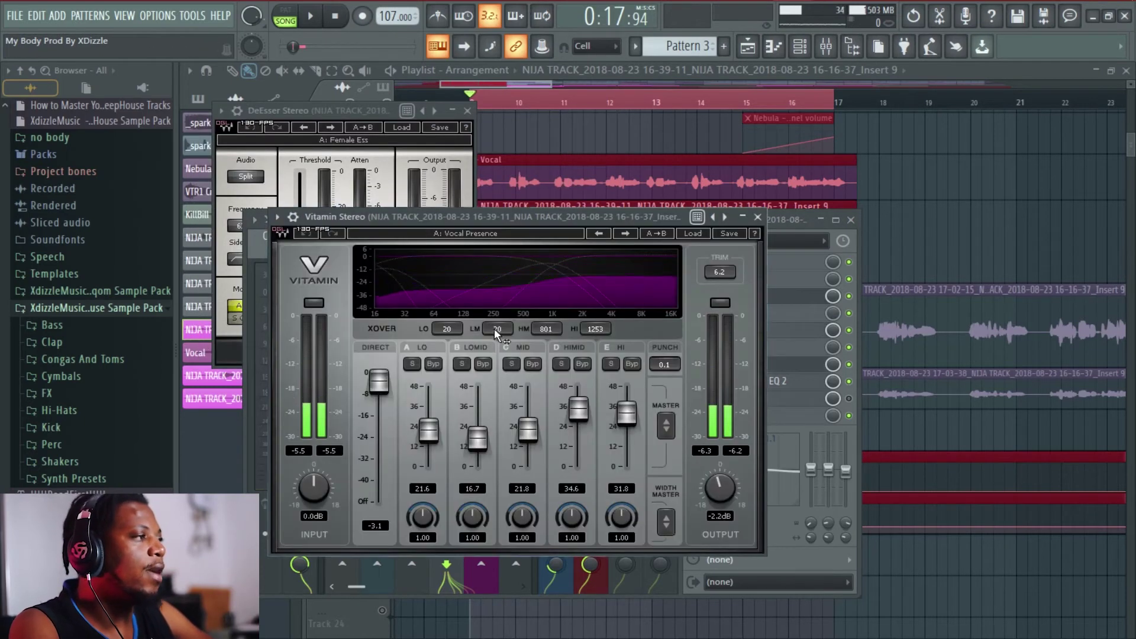
drag(502, 217, 458, 164)
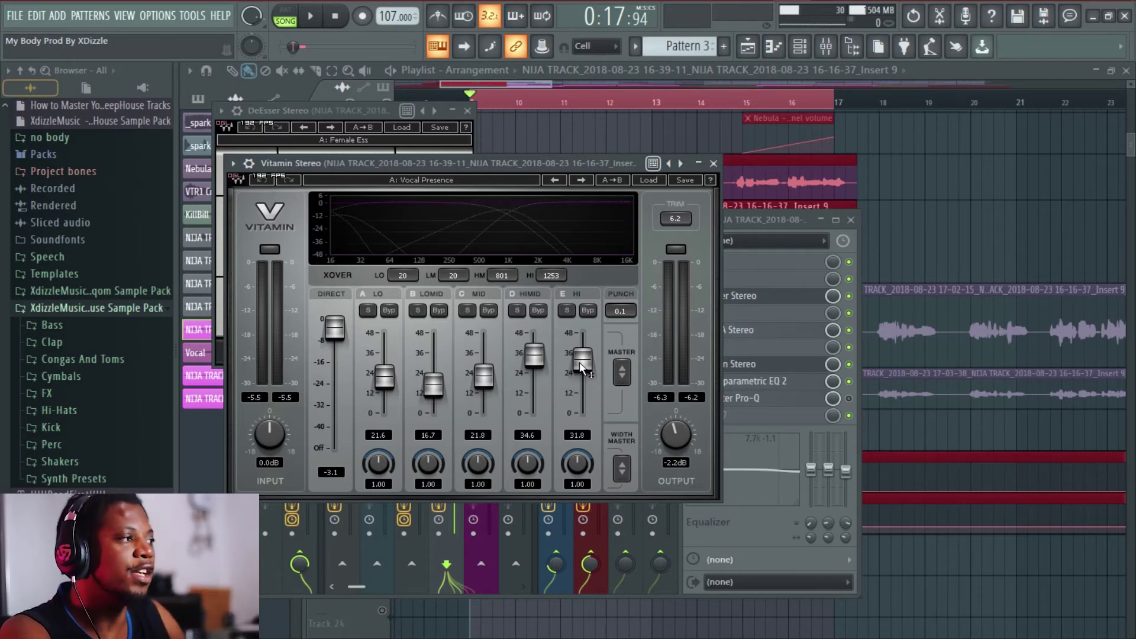
click(713, 163)
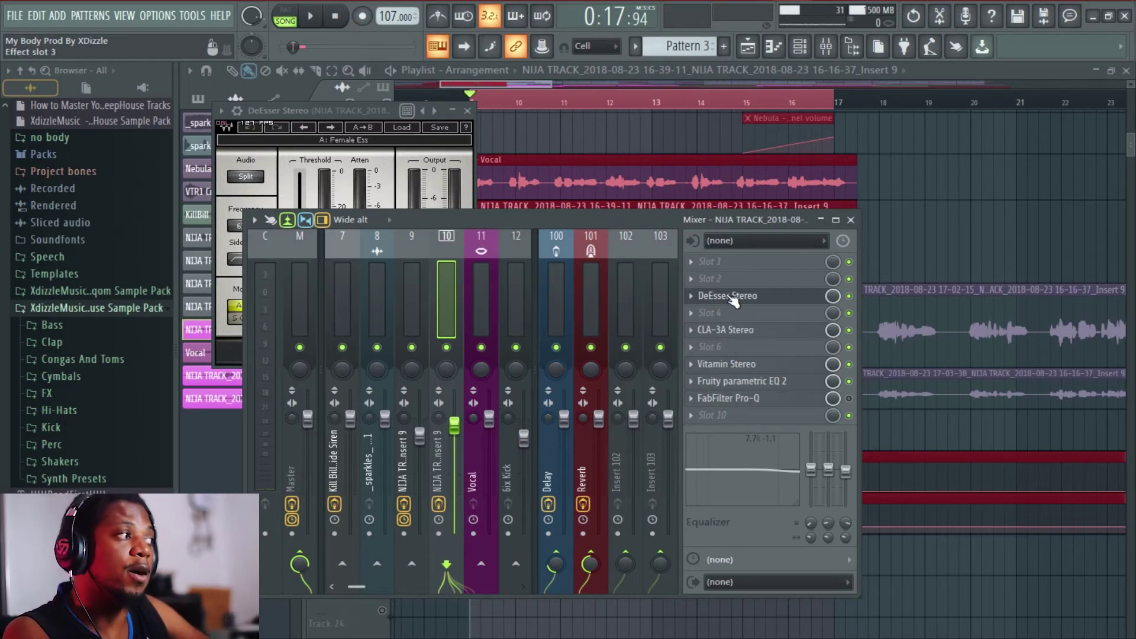
- Inspect the Fruity parametric EQ 2 curve on the vocal insert, close it, and open FabFilter Pro-Q
click(746, 381)
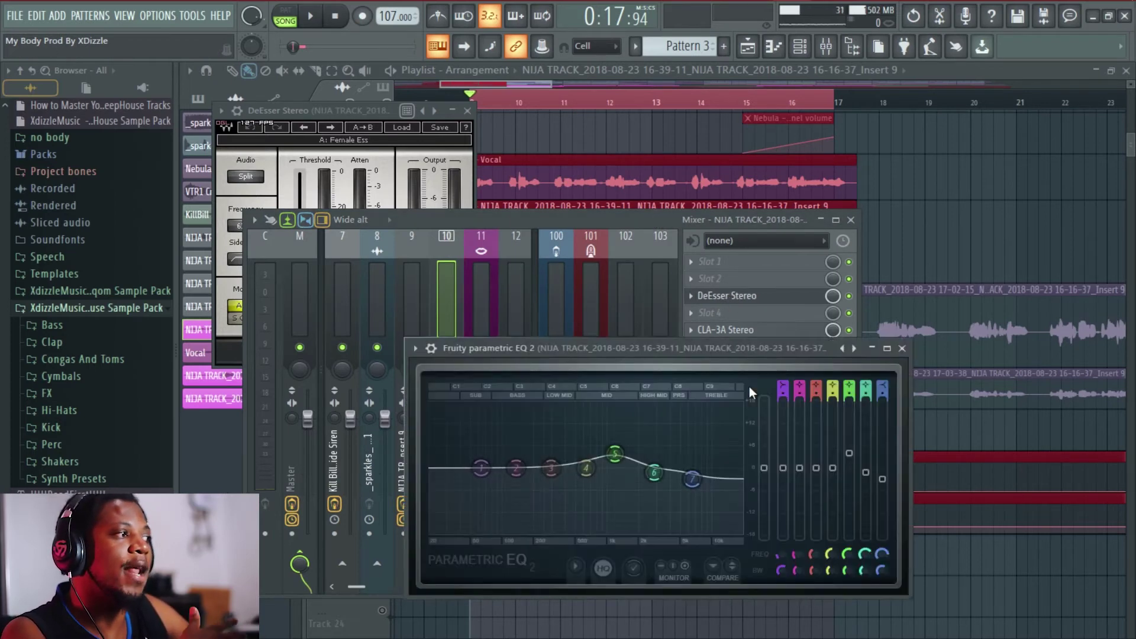
drag(595, 349, 399, 248)
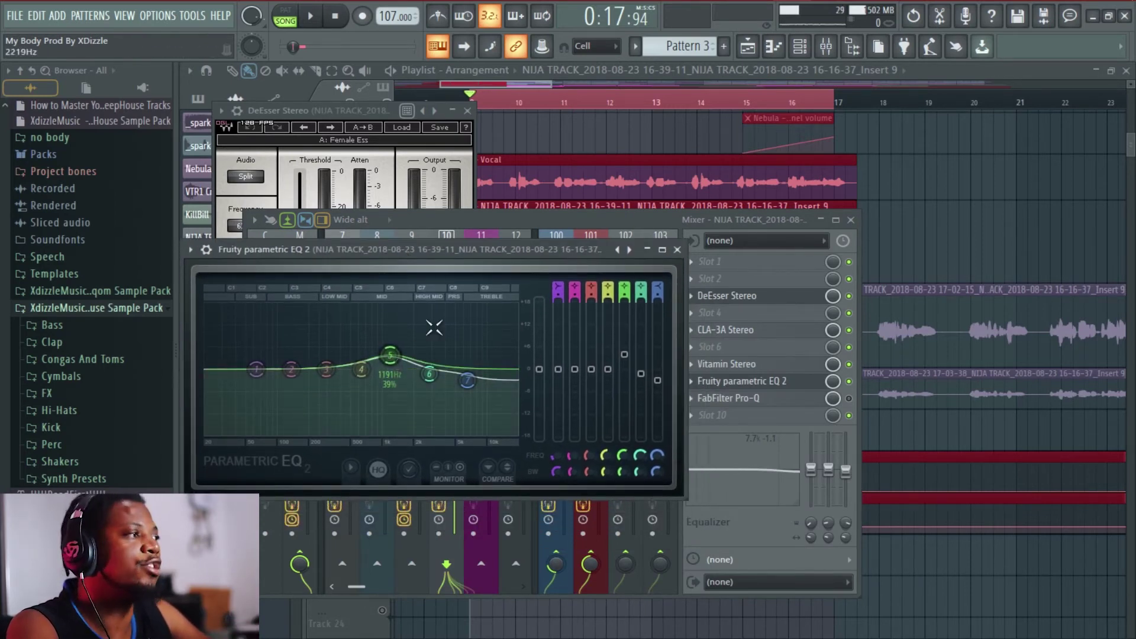
click(678, 249)
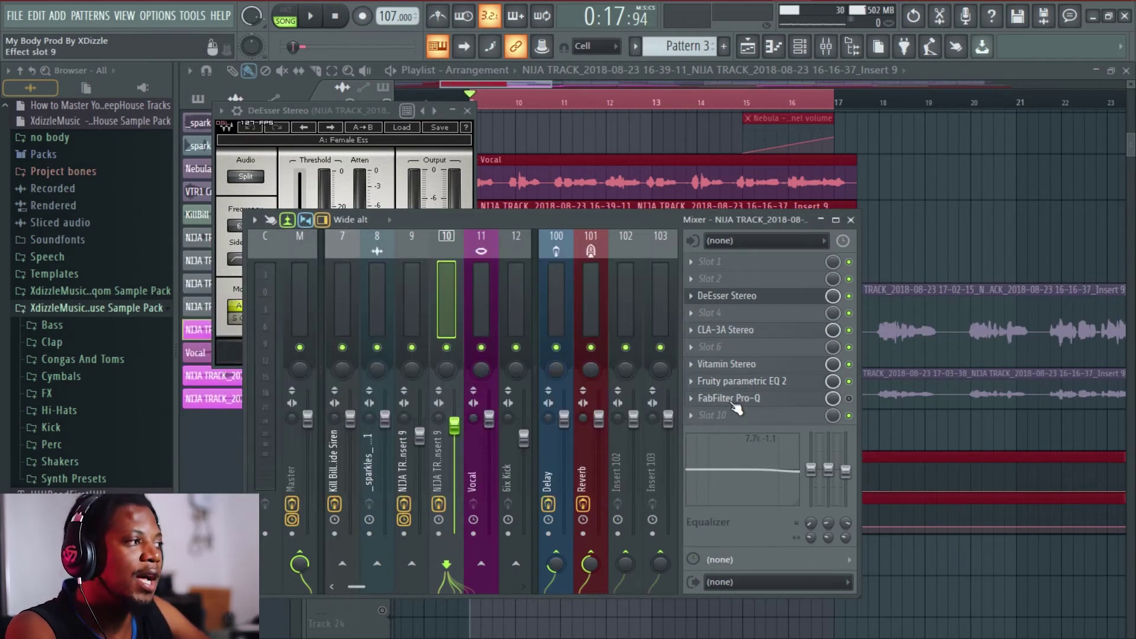
click(728, 397)
drag(620, 258, 548, 176)
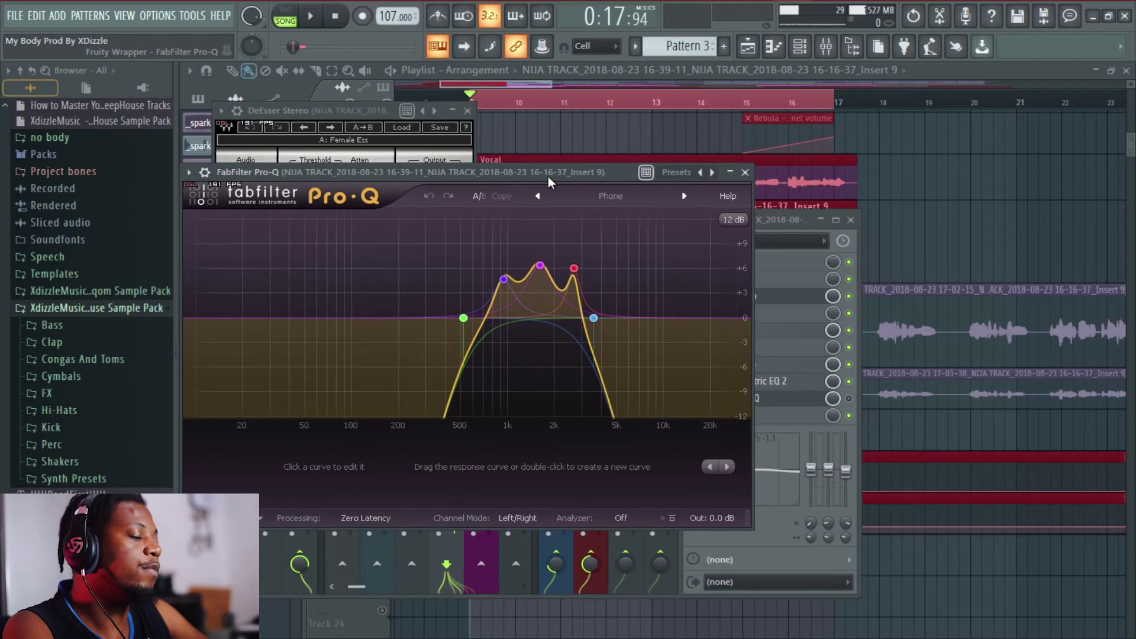
- Inspect the FabFilter Pro-Q curve on the vocal insert and close the plugin
drag(550, 176, 580, 186)
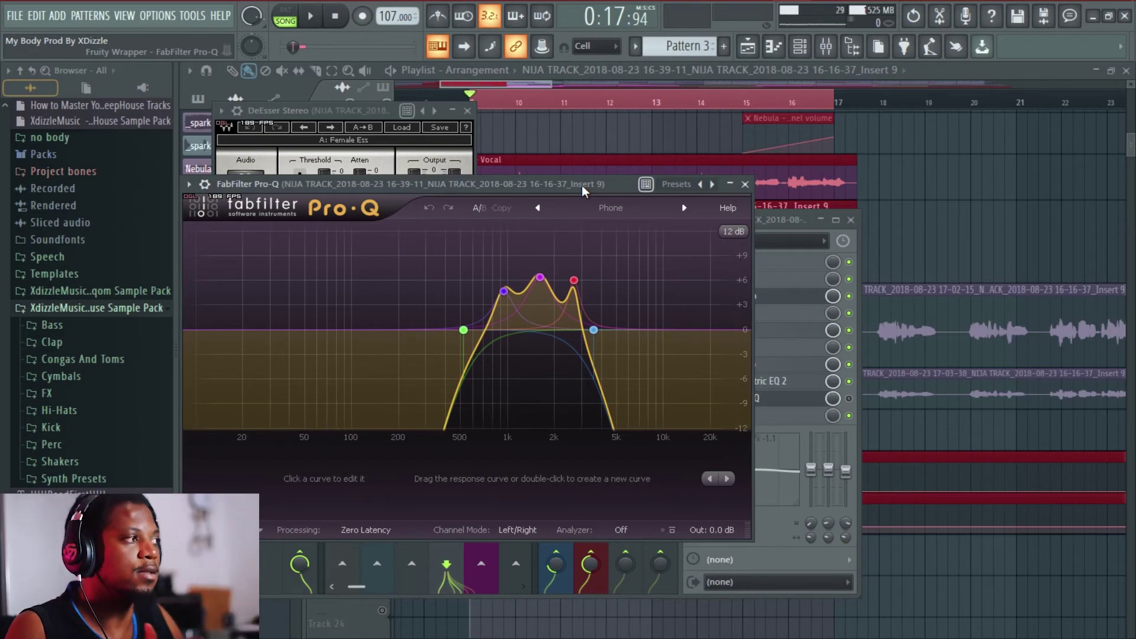
click(744, 184)
- Audition the vocal on mixer insert 10 with its effects bypassed, enable its effect slots, and audition it again
scroll(470, 293, up, 3)
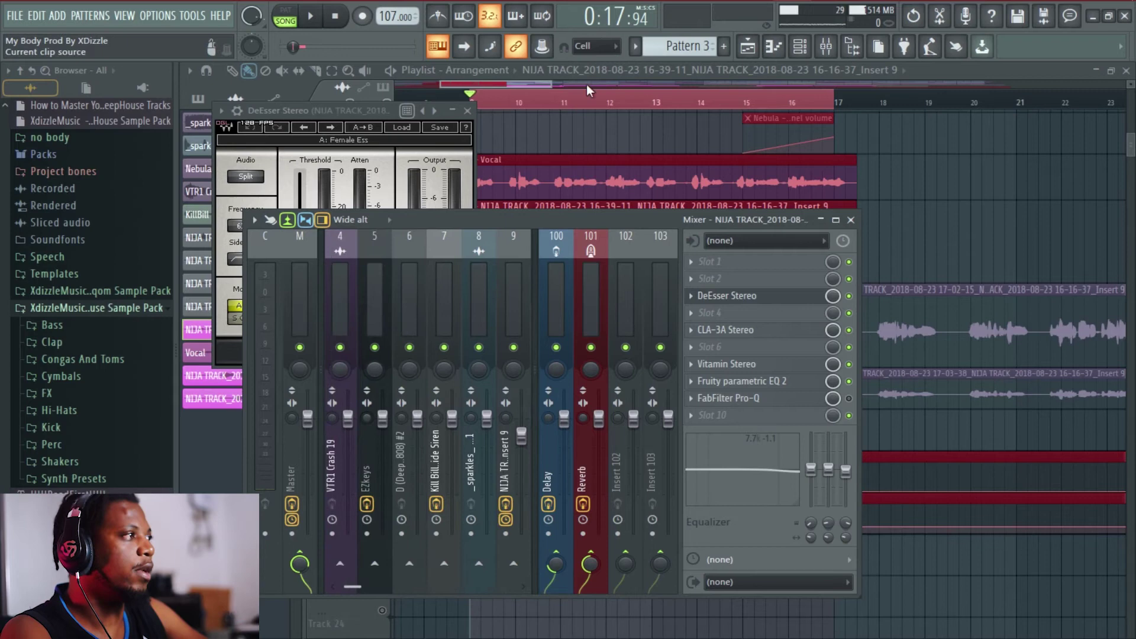
scroll(446, 278, down, 6)
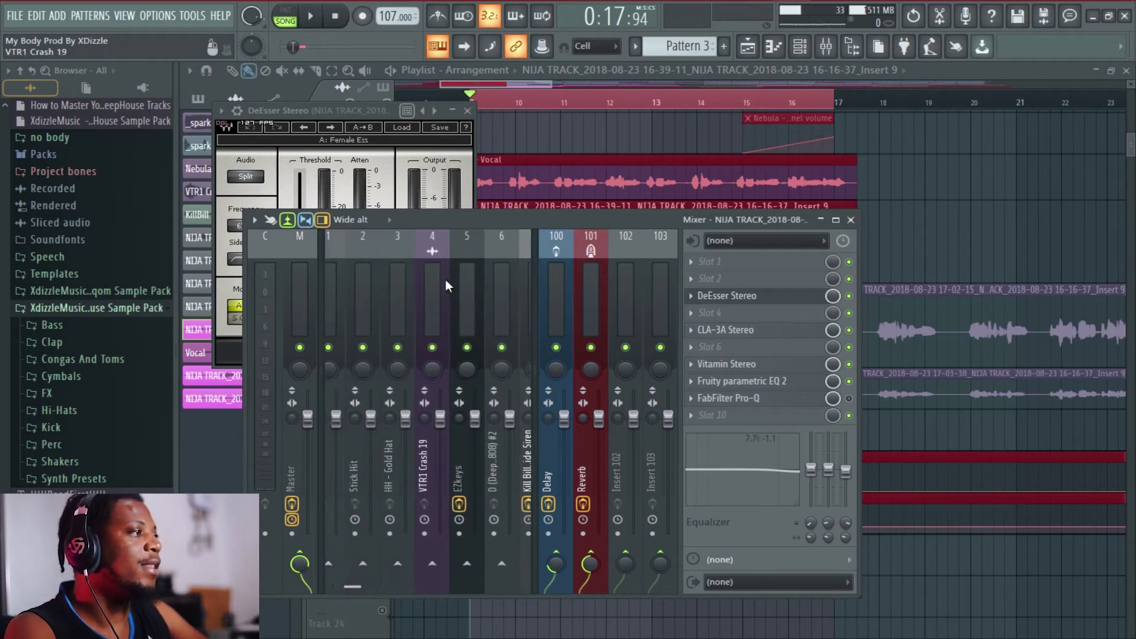
scroll(427, 286, up, 3)
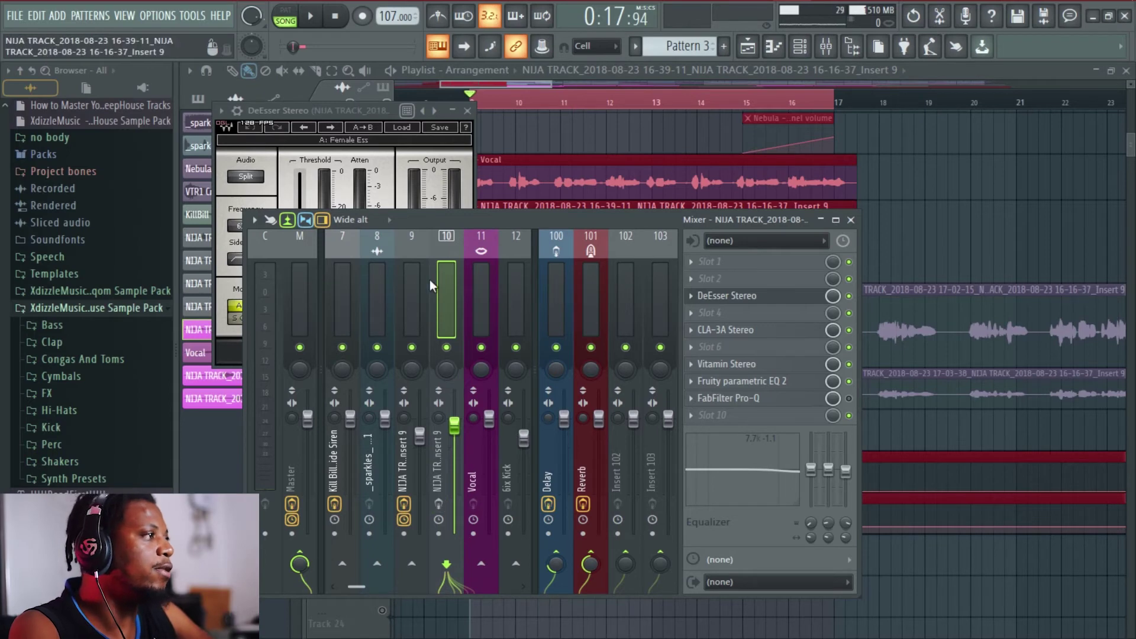
key(space)
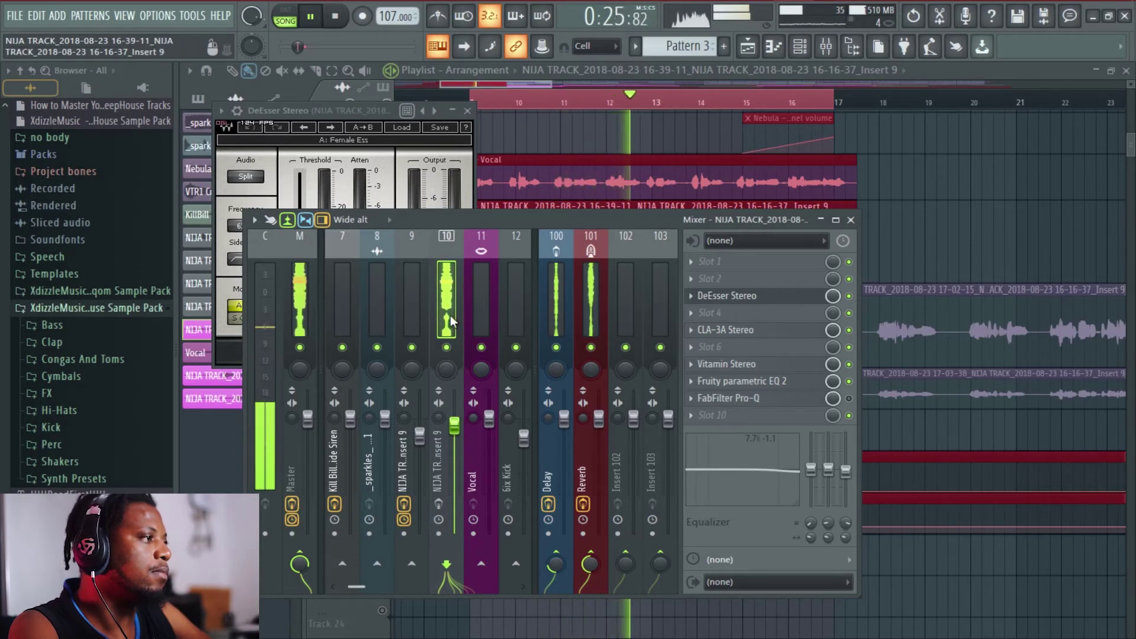
key(space)
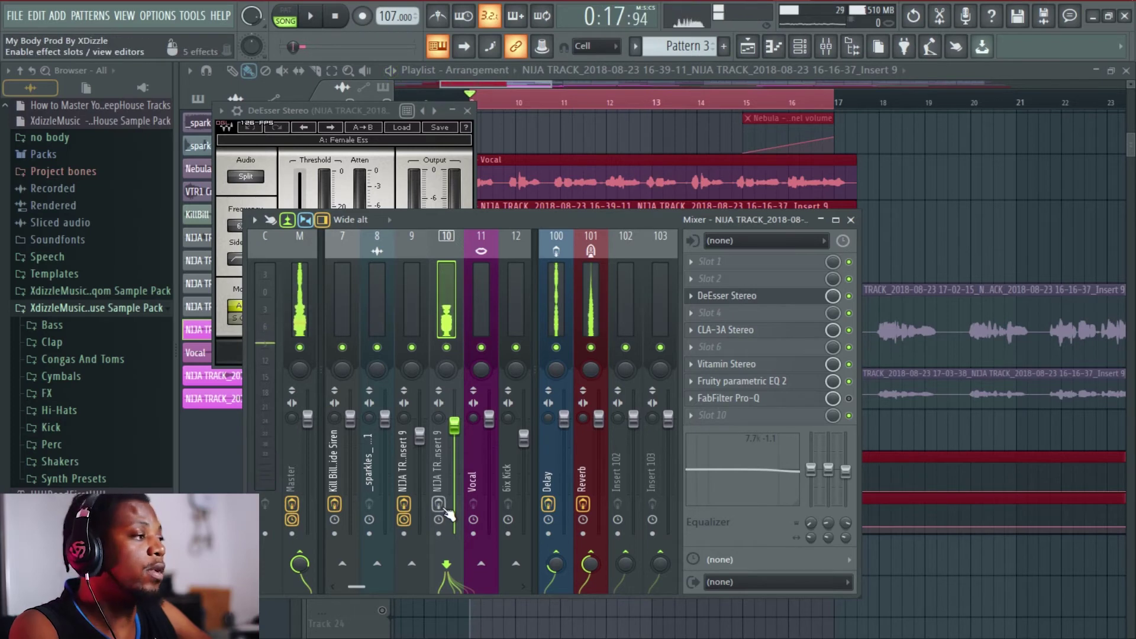
click(441, 505)
key(space)
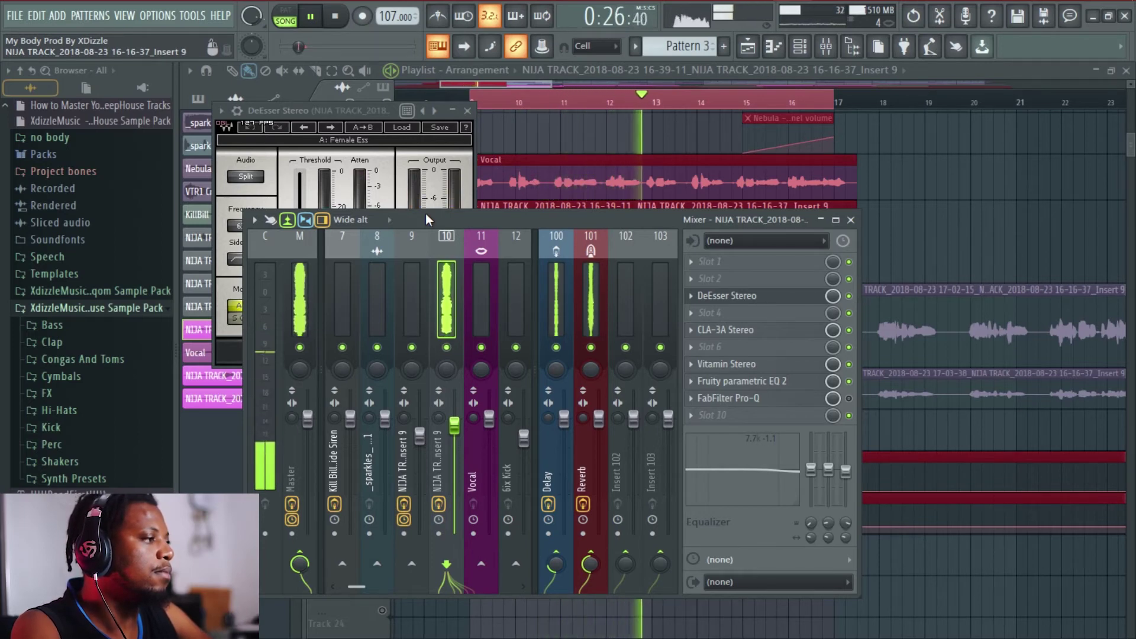
key(space)
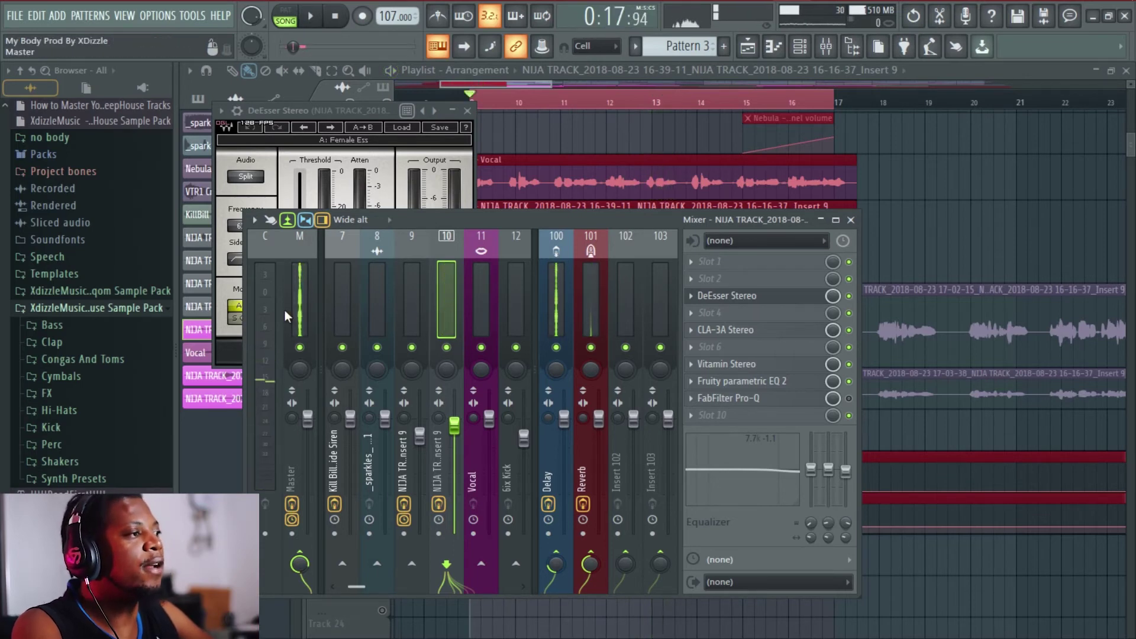
- Select the Master track and inspect the OneKnob Phatter Stereo setting, moving its window clear of the effect slots
click(300, 308)
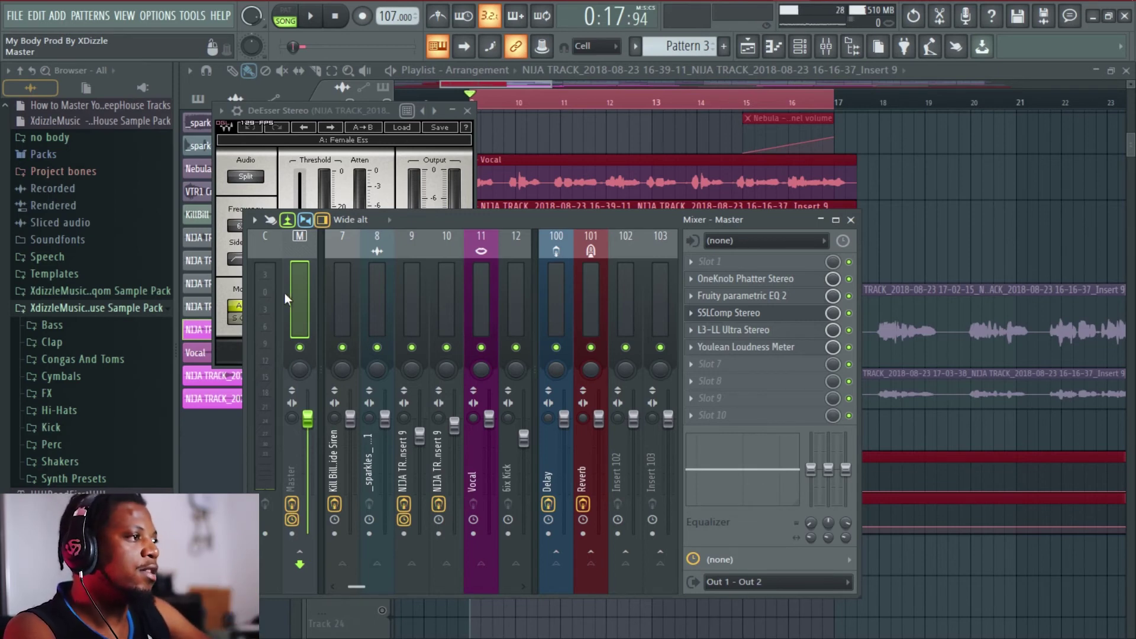
click(740, 278)
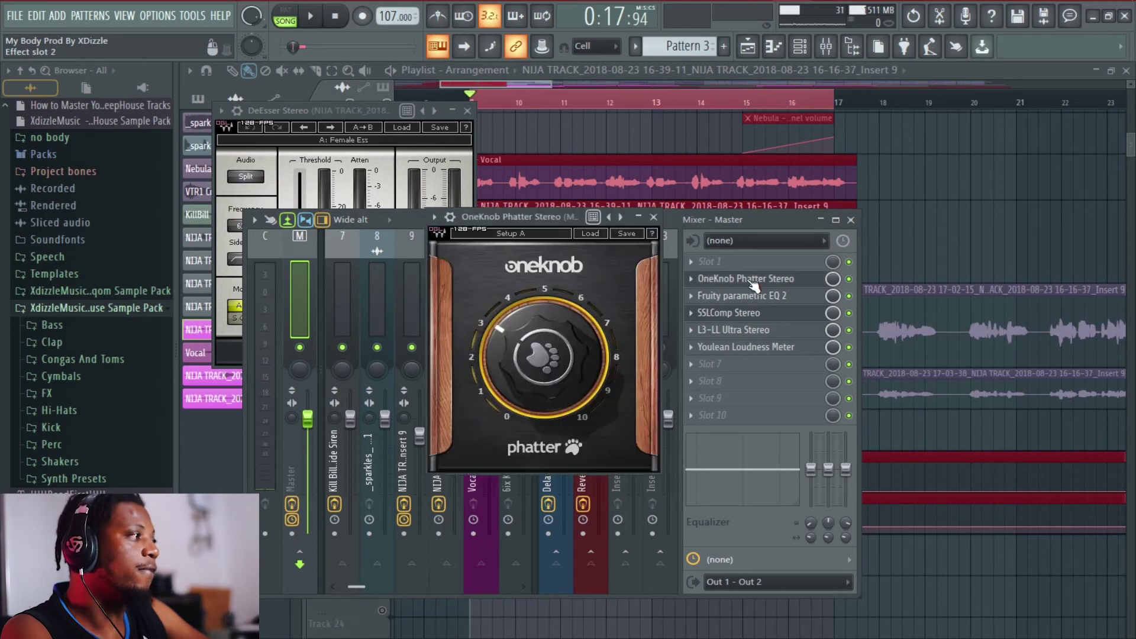
drag(552, 217, 475, 212)
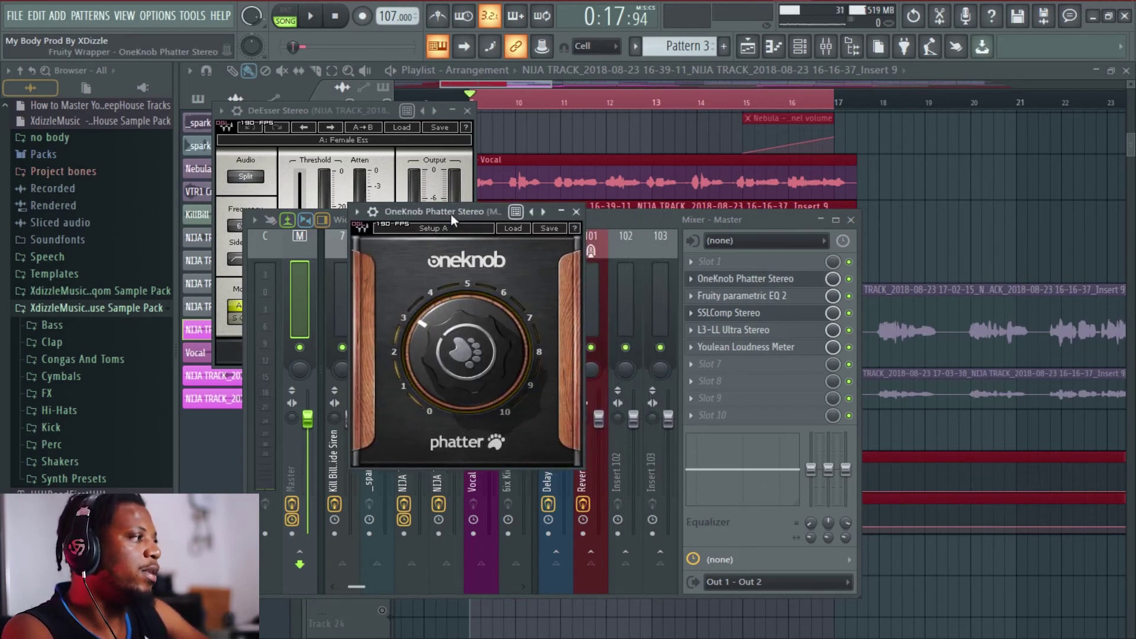
drag(451, 214, 416, 177)
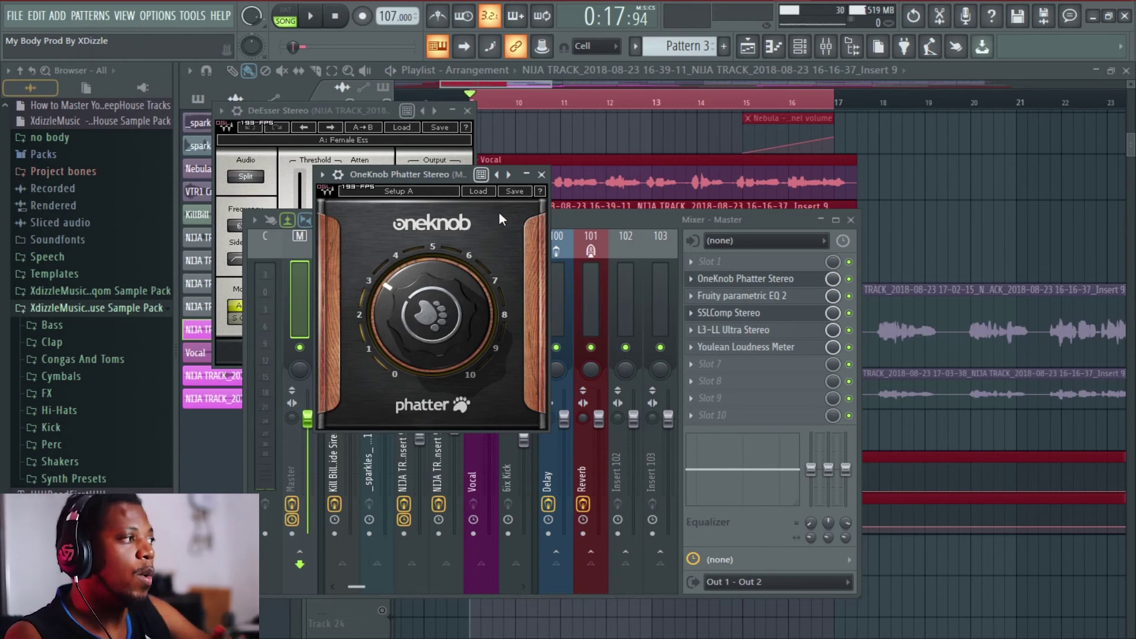
mouse_move(401, 318)
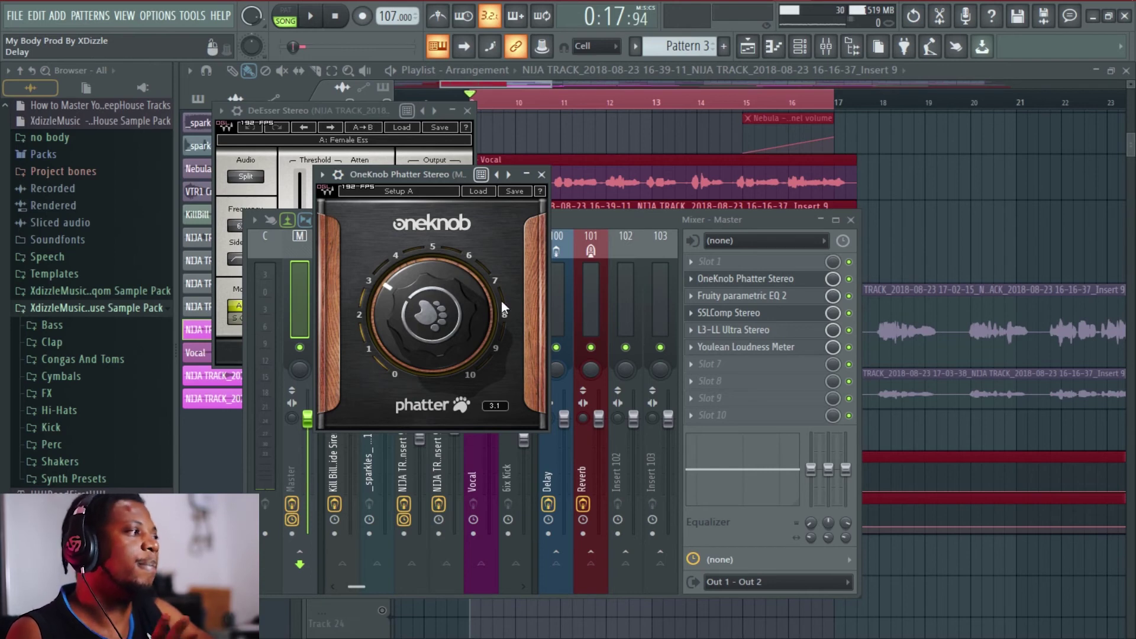
- Inspect the band settings of Fruity parametric EQ 2 on the Master track and close it
click(741, 304)
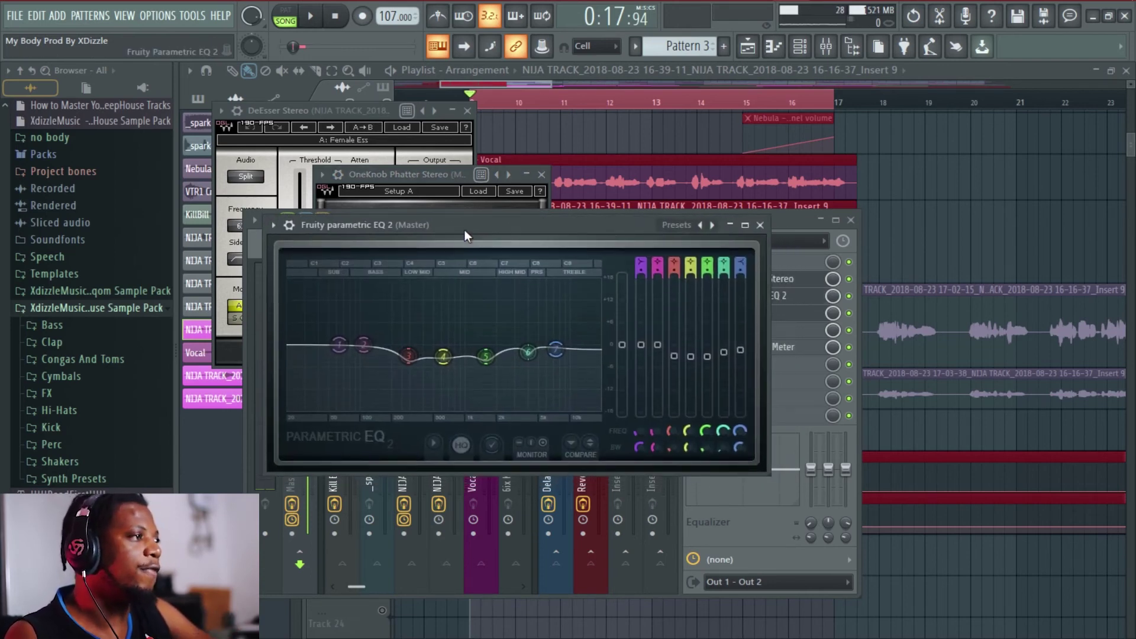
drag(462, 226, 435, 226)
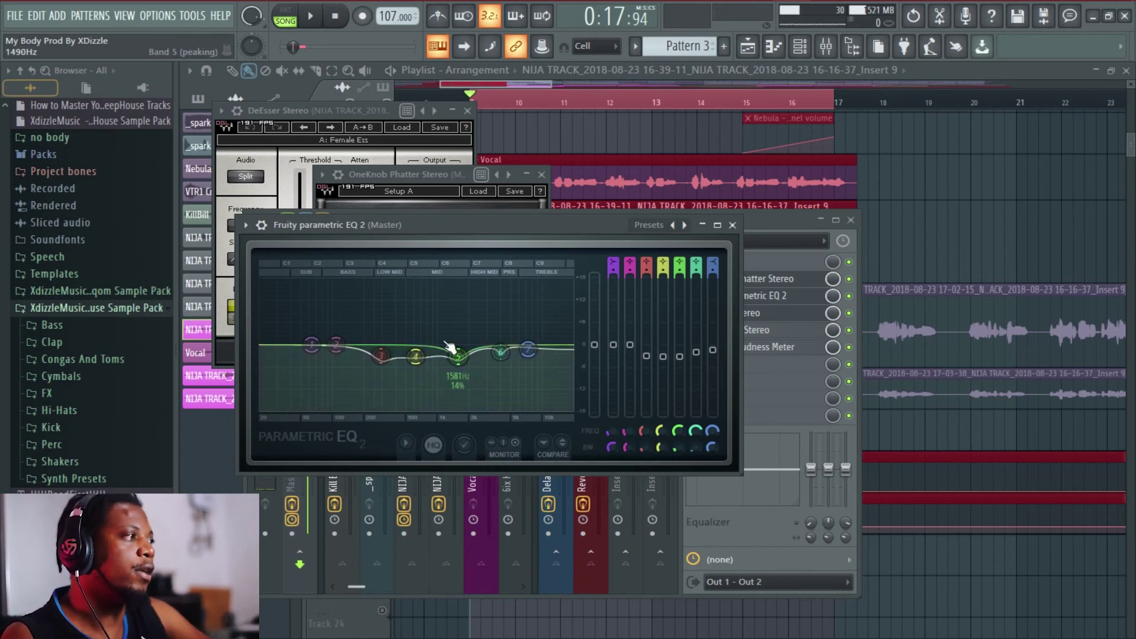
click(569, 219)
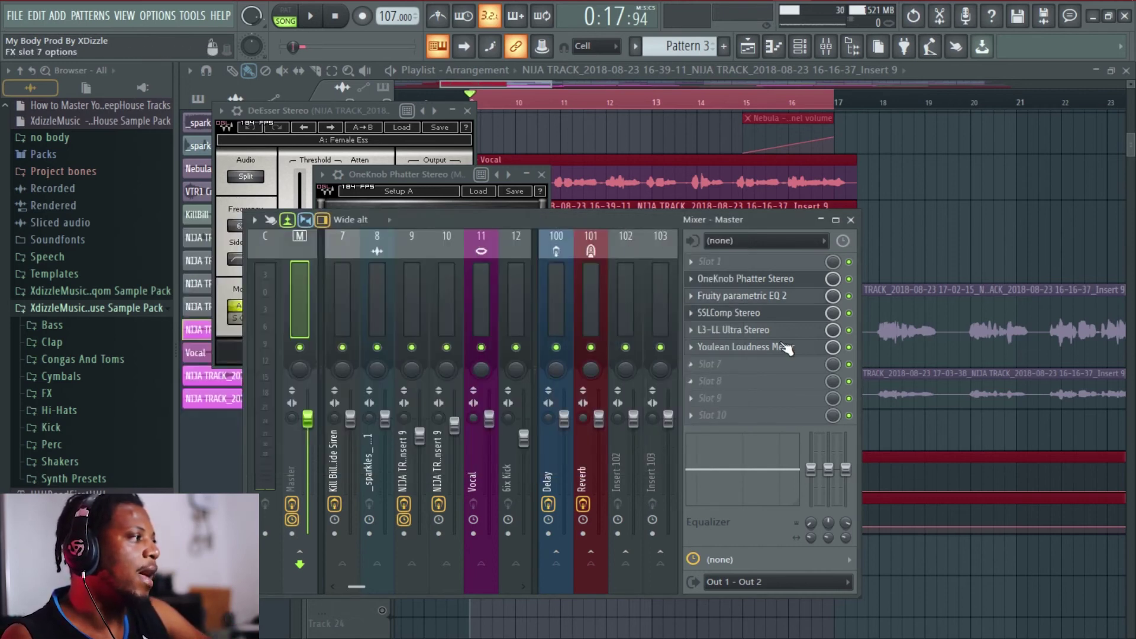
- Inspect the SSLComp Stereo compressor and the L3-LL Ultra Stereo limiter settings on the Master track
click(746, 314)
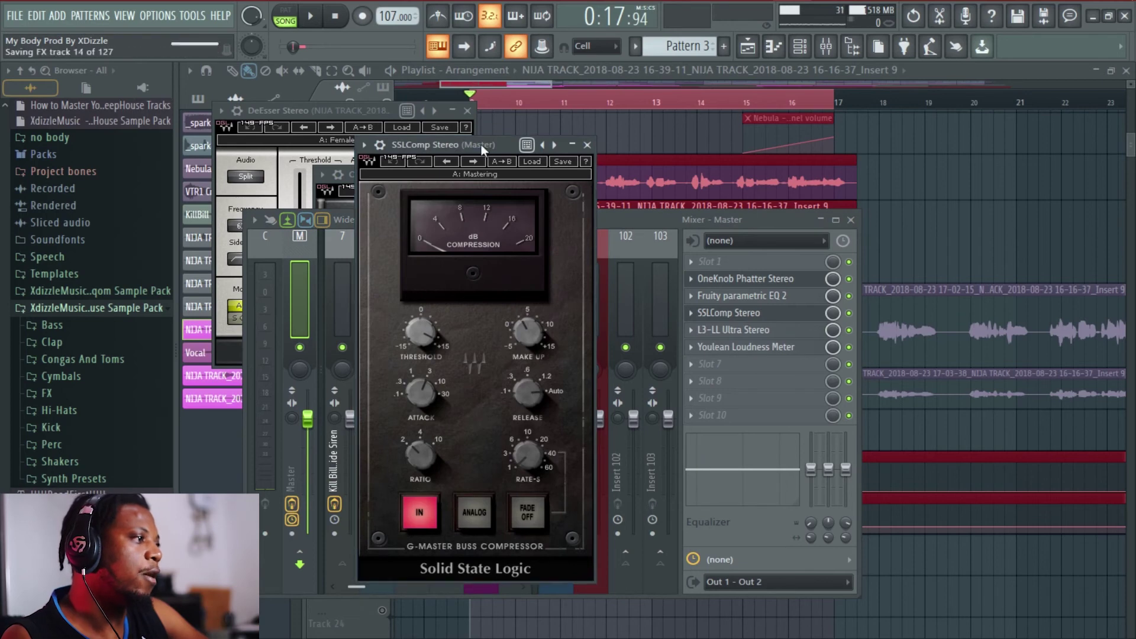
drag(481, 145, 451, 143)
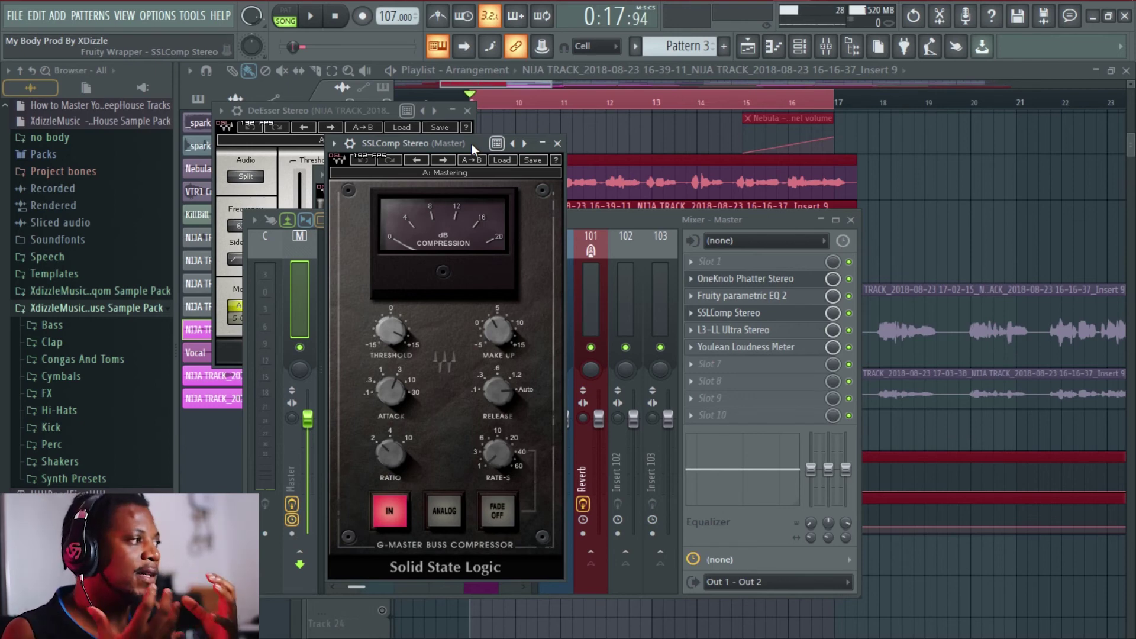
click(739, 335)
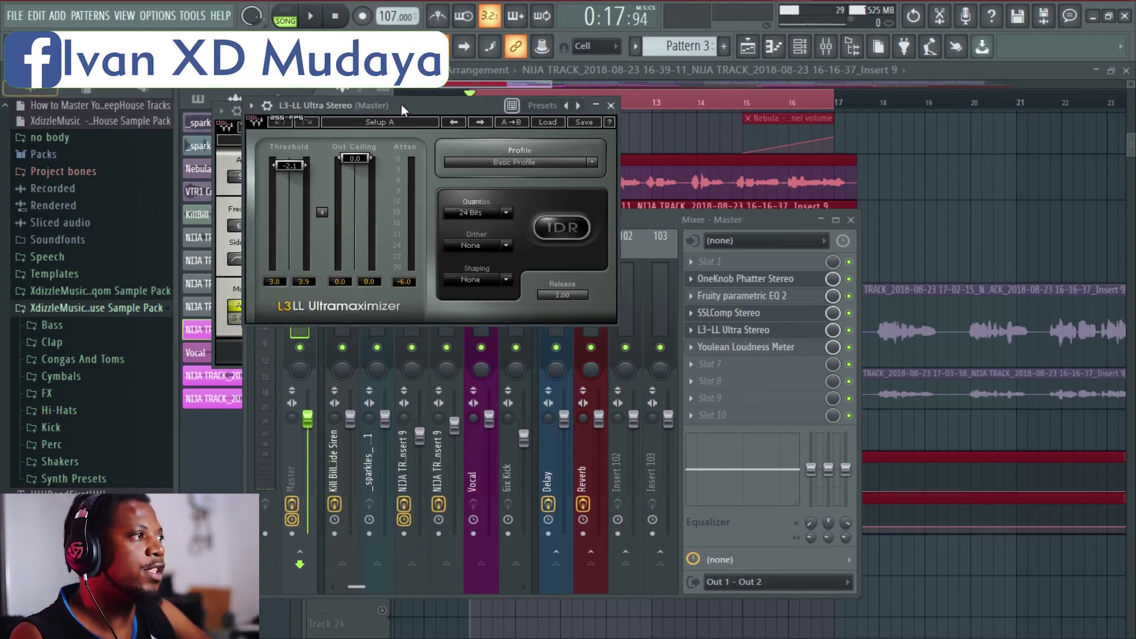
drag(401, 104, 400, 199)
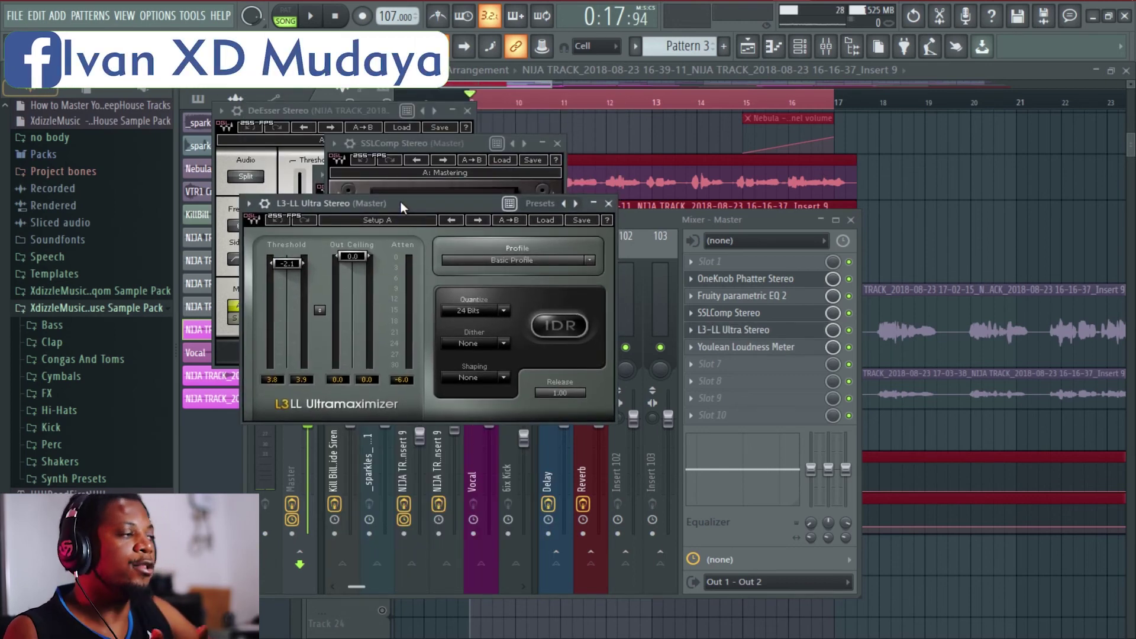
drag(400, 201, 394, 219)
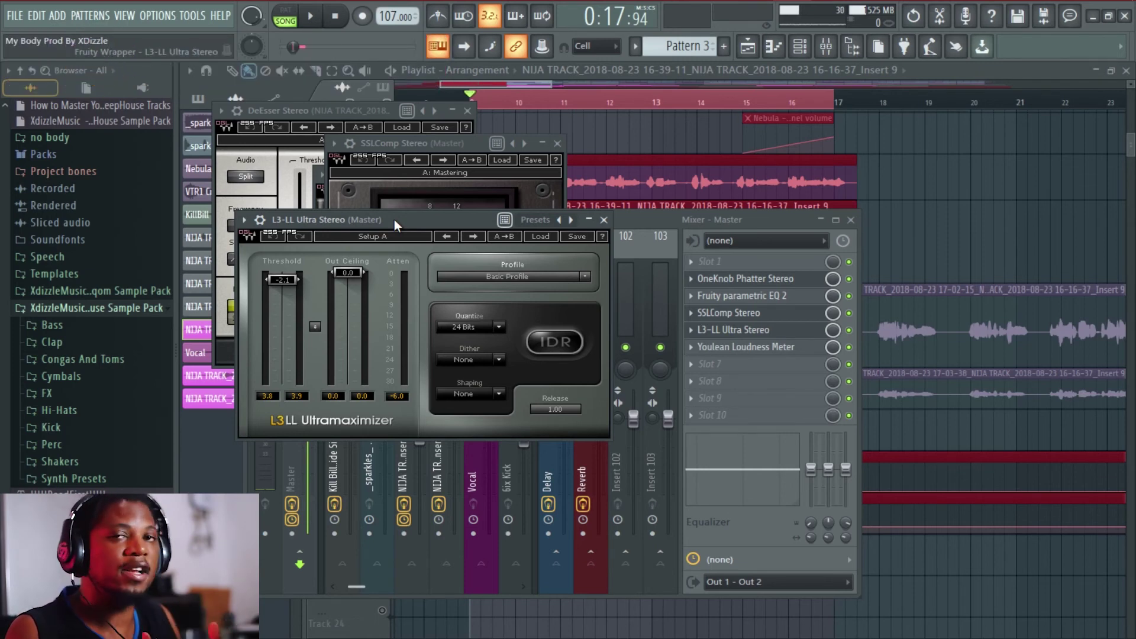
drag(394, 219, 405, 221)
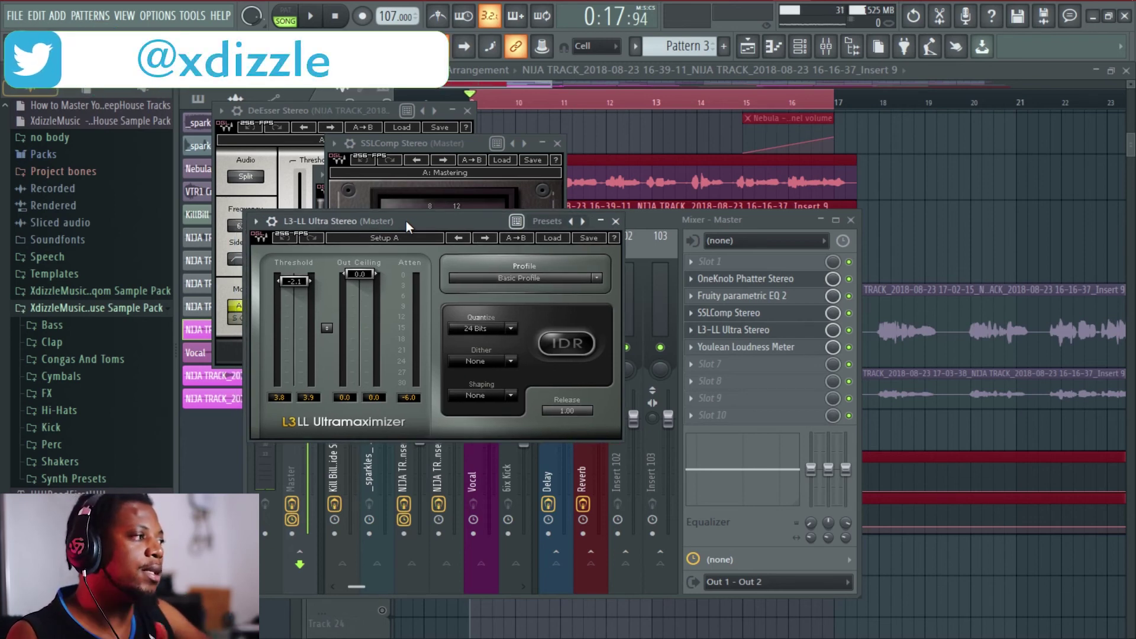
- Inspect the Youlean Loudness Meter readings on the Master track and close the meter
click(745, 347)
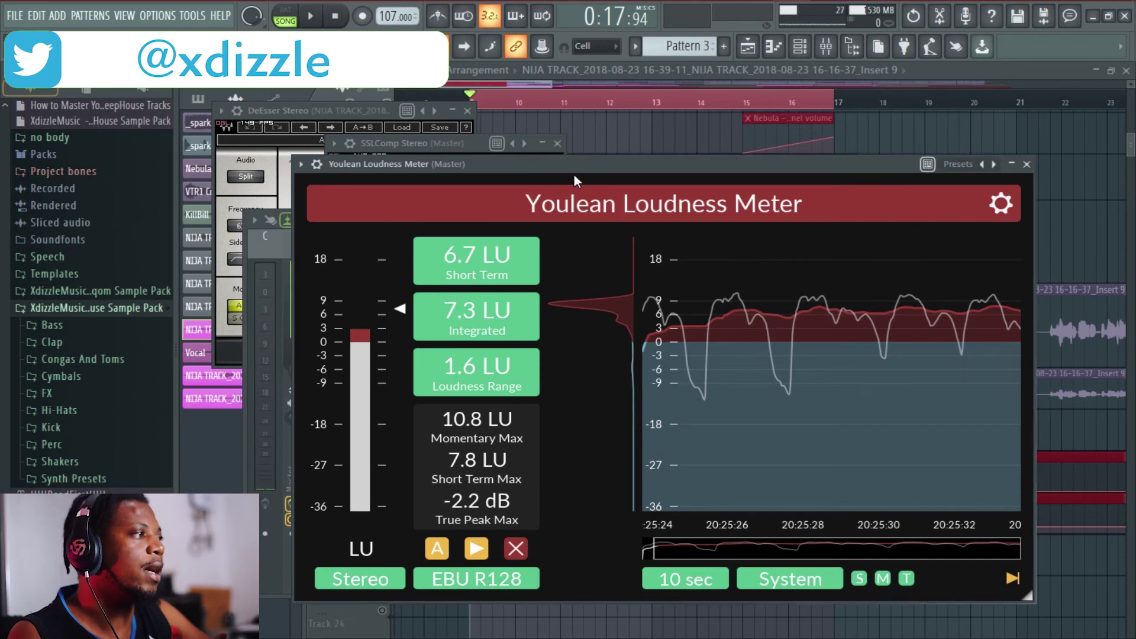
click(1026, 164)
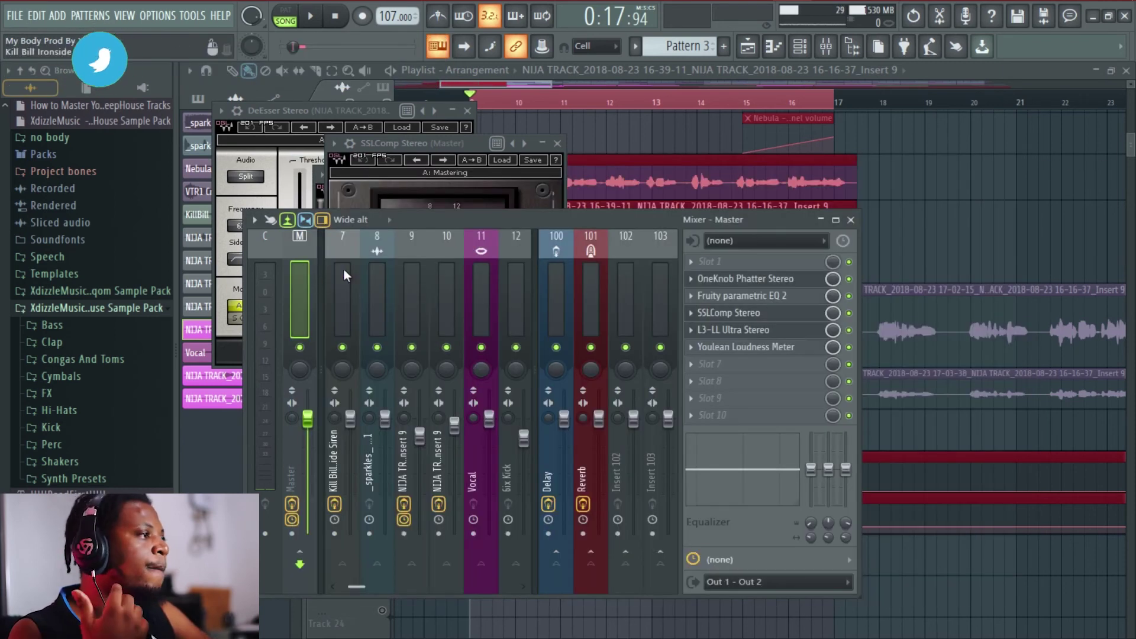
- Close the SSLComp Stereo window and move the mixer down to uncover the L3-LL Ultra Stereo window
click(456, 144)
click(557, 144)
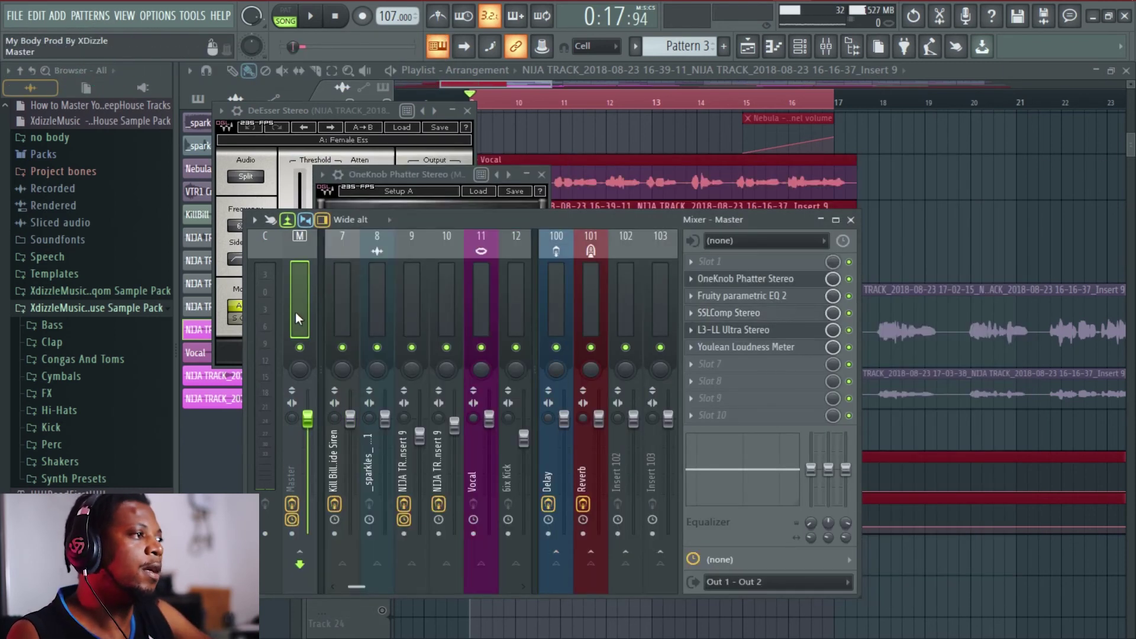
drag(402, 221, 395, 261)
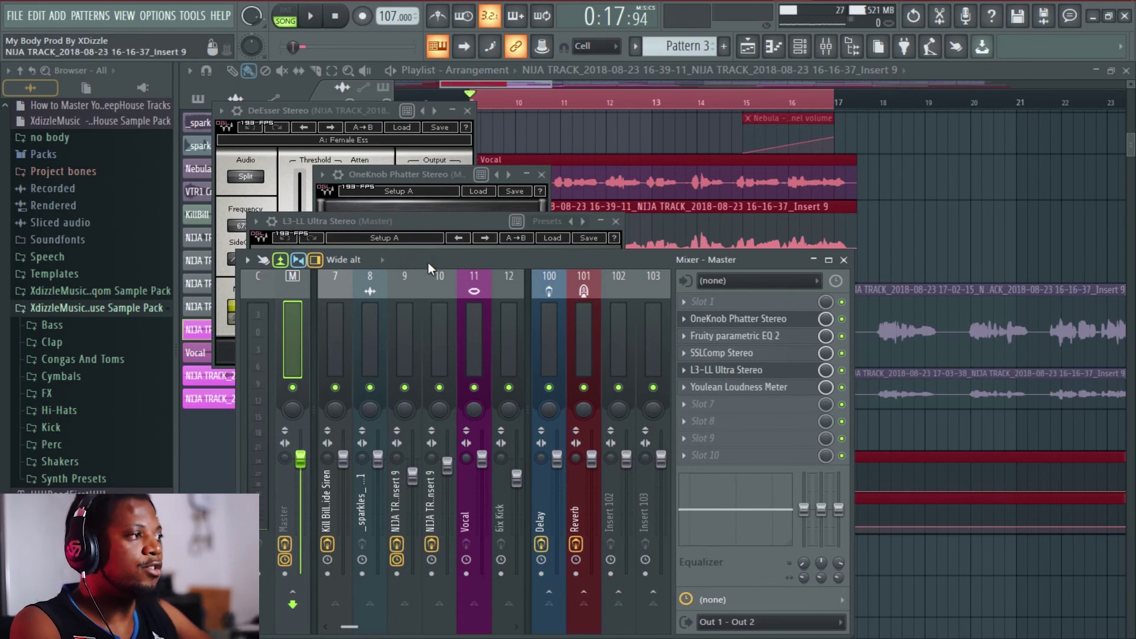